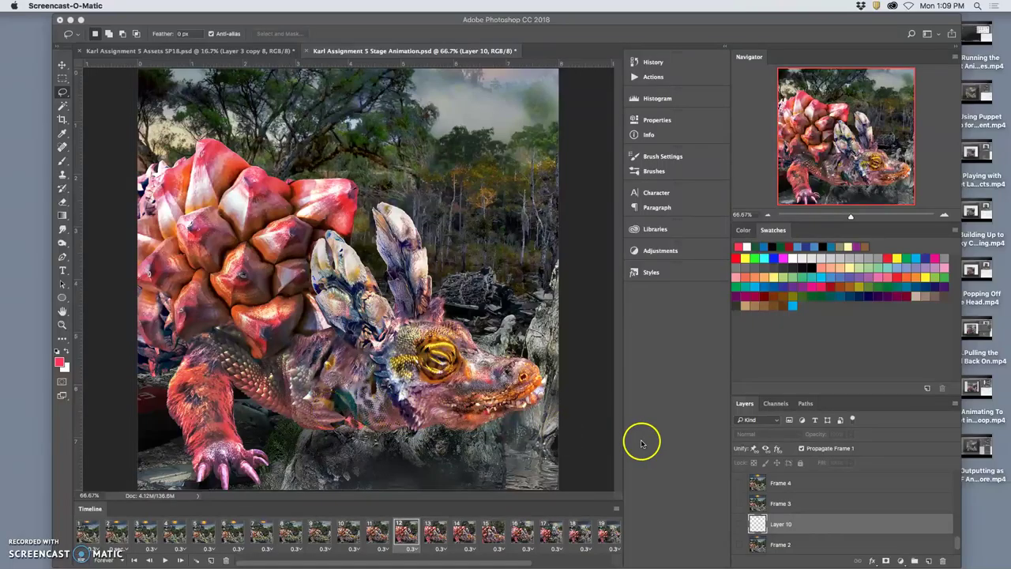
Step: Open the Stage Animation GIF from the desktop in Chrome to preview it, close its tab and return to Photoshop
key(F11)
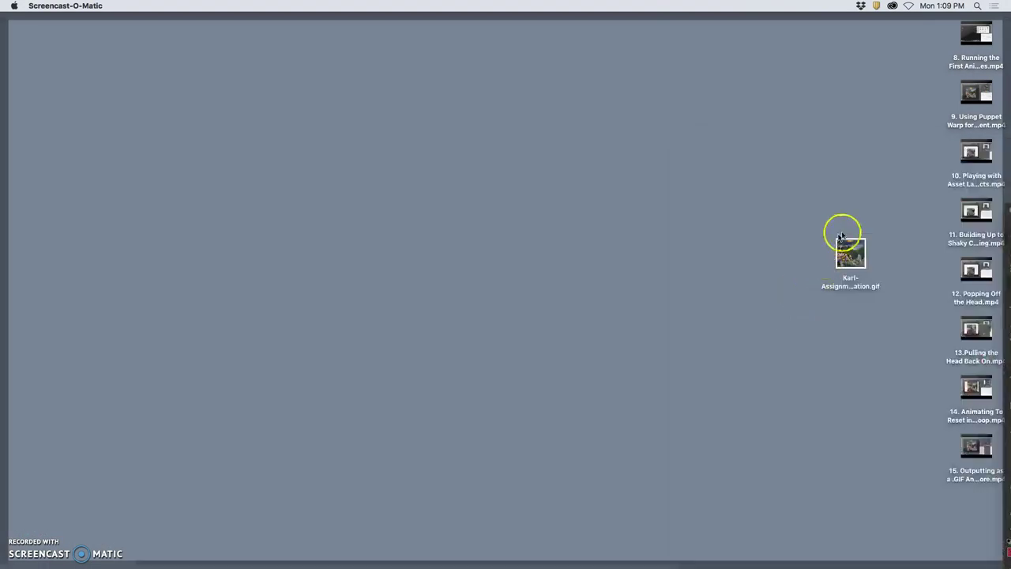
click(848, 251)
right_click(845, 252)
mouse_move(806, 264)
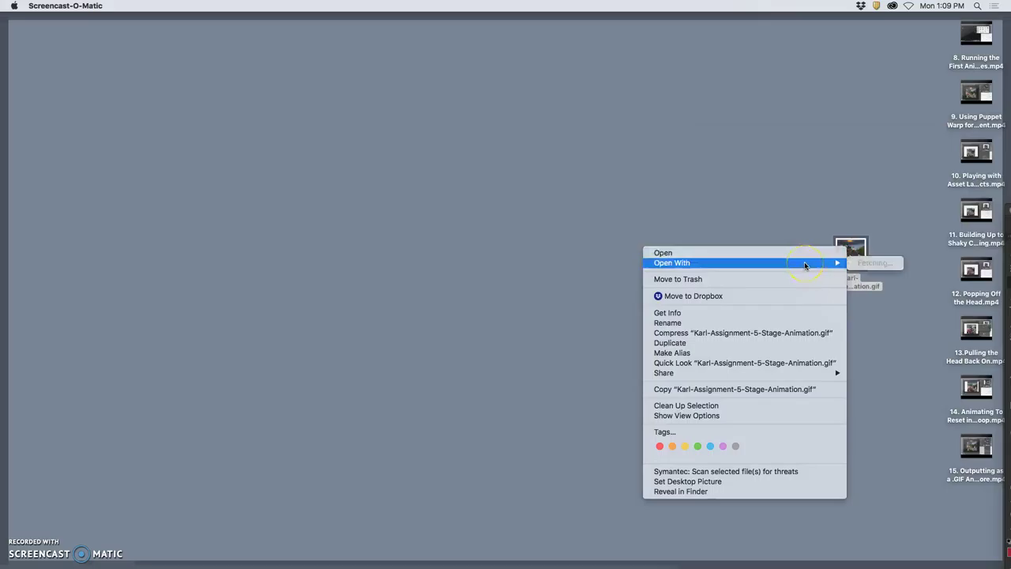
click(868, 347)
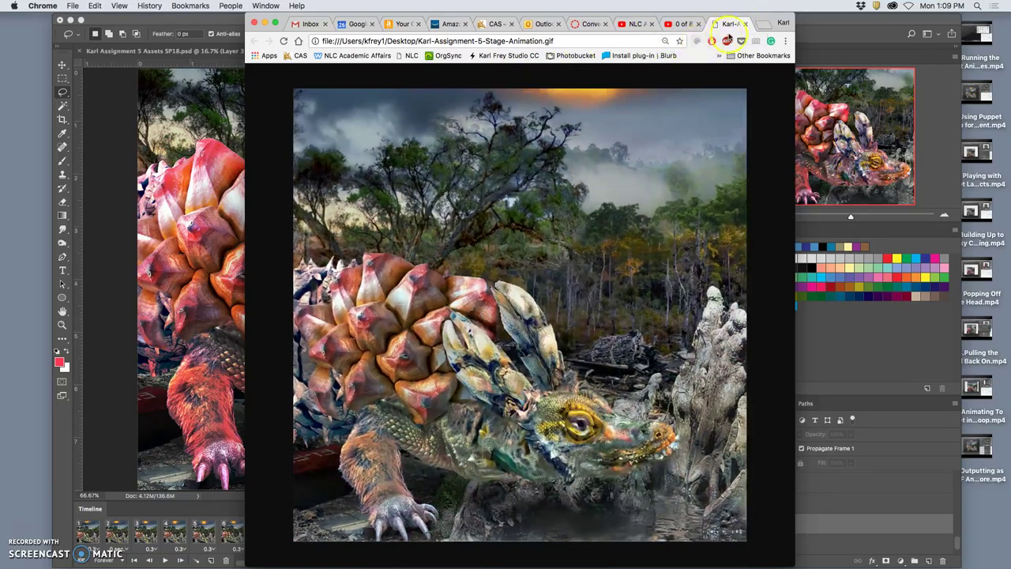
click(745, 24)
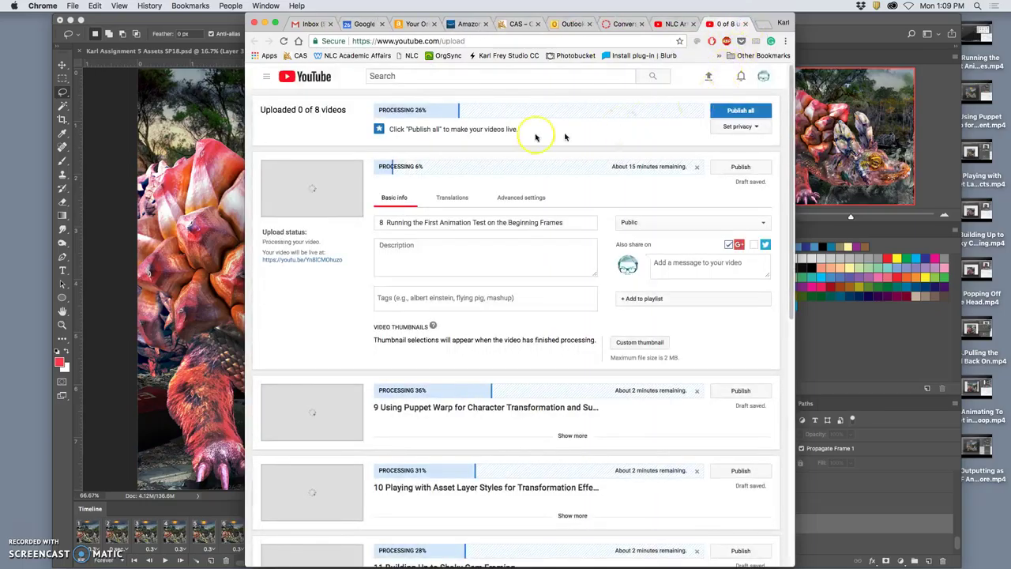
click(180, 104)
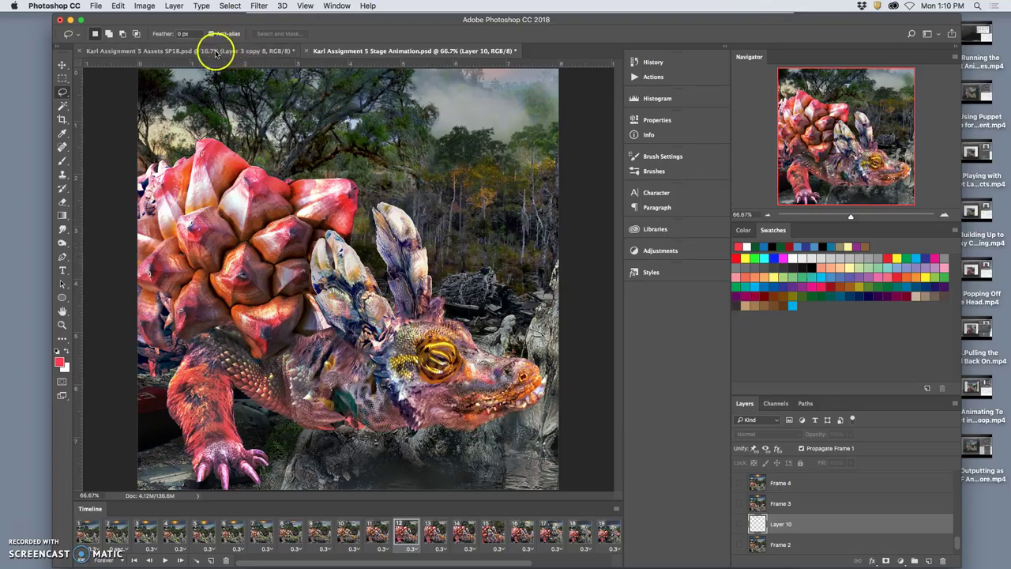
Step: Compare the first frame of the animation with frames 23 and 24 at the end of the timeline
click(90, 534)
scroll(237, 535, right, 5)
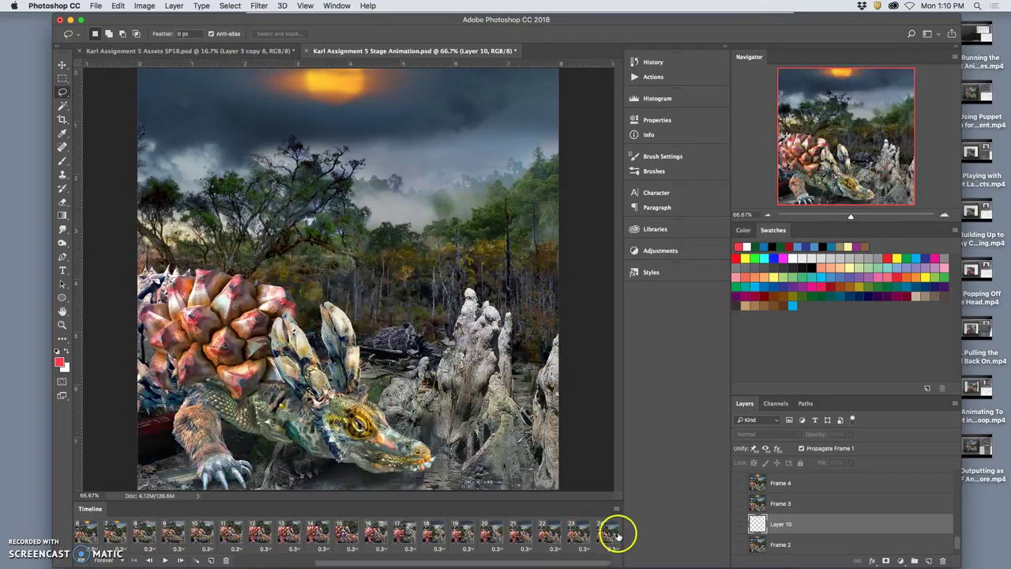
click(603, 536)
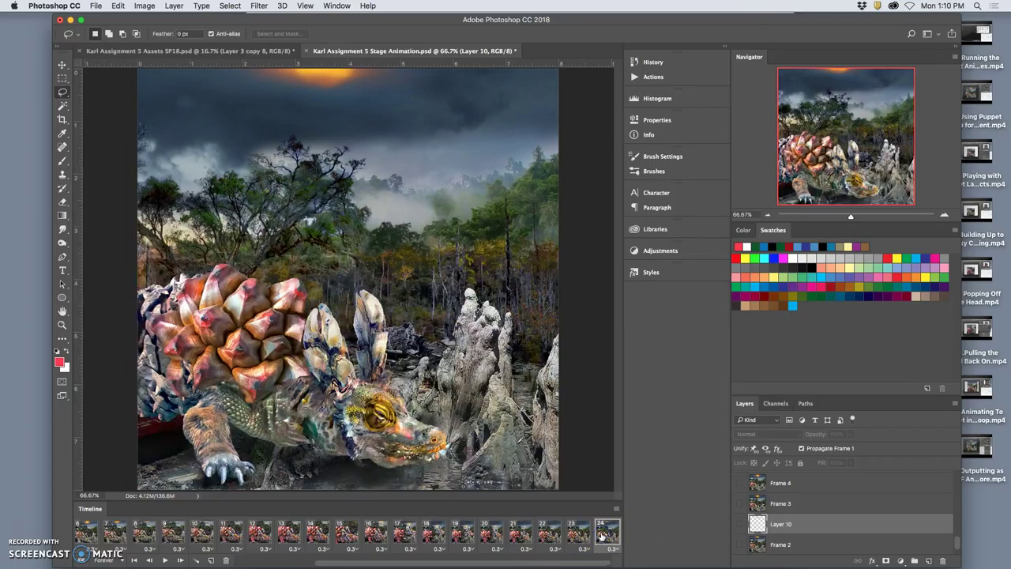
drag(579, 535, 606, 544)
scroll(599, 541, left, 5)
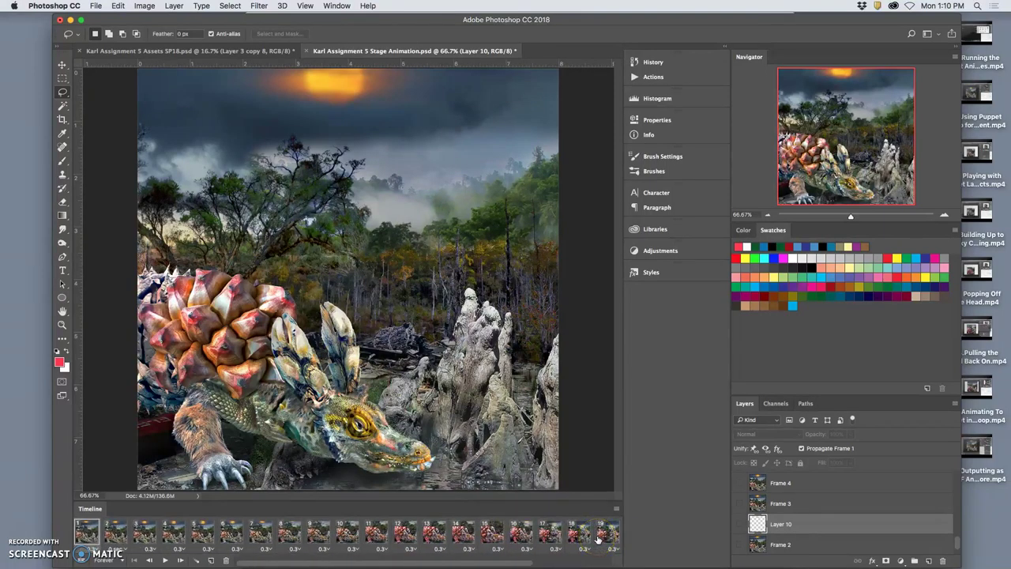
Step: View frames 2 to 7 of the animation one after another
click(119, 536)
click(138, 536)
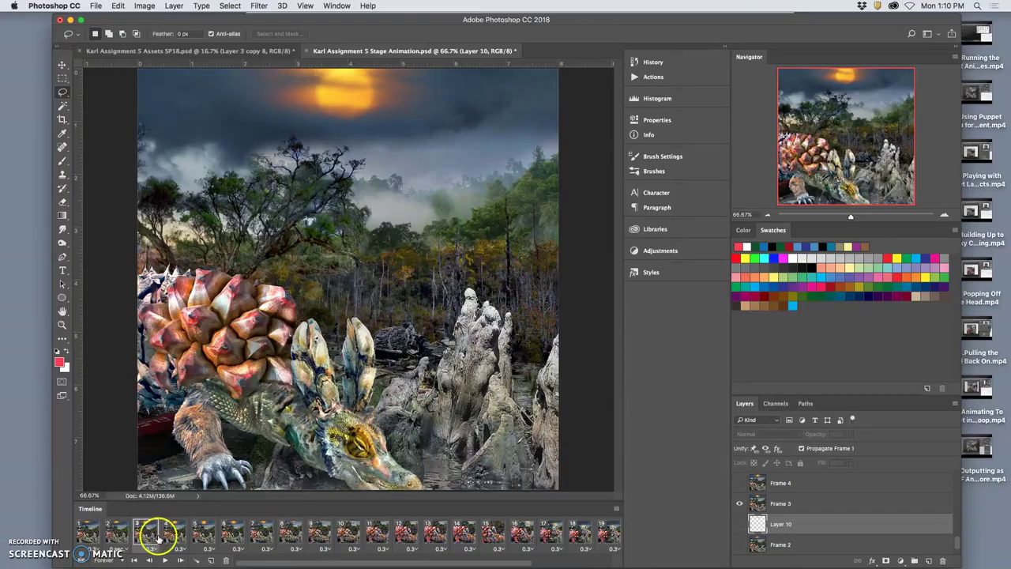
click(172, 538)
drag(198, 537, 251, 536)
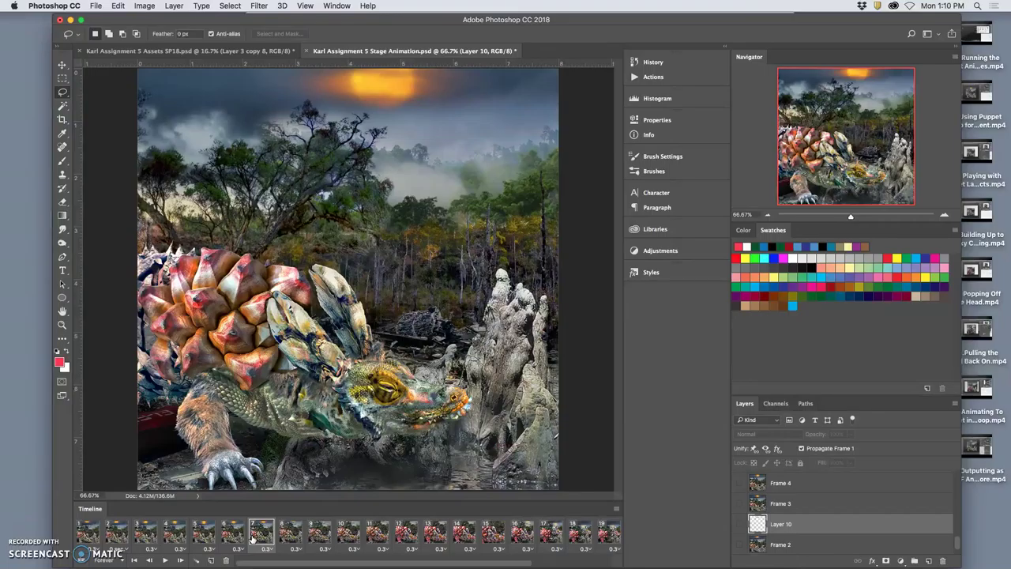
Step: Delete frames 2 to 24 from the timeline, keeping only frame 1
click(92, 536)
scroll(277, 539, right, 5)
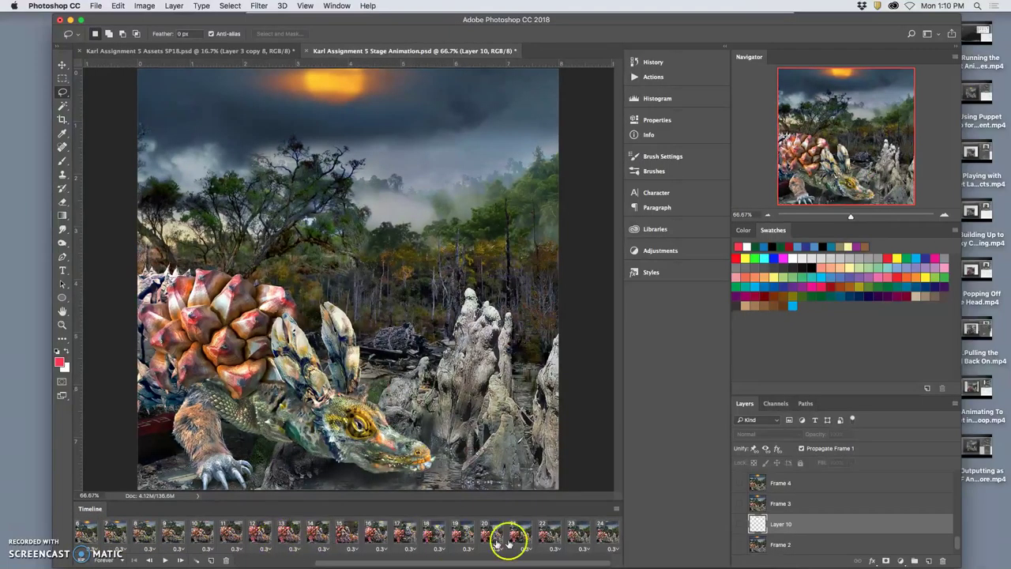
drag(516, 542, 238, 540)
click(226, 561)
Step: Delete Layer 10 and save the Stage Animation document
click(776, 525)
key(Delete)
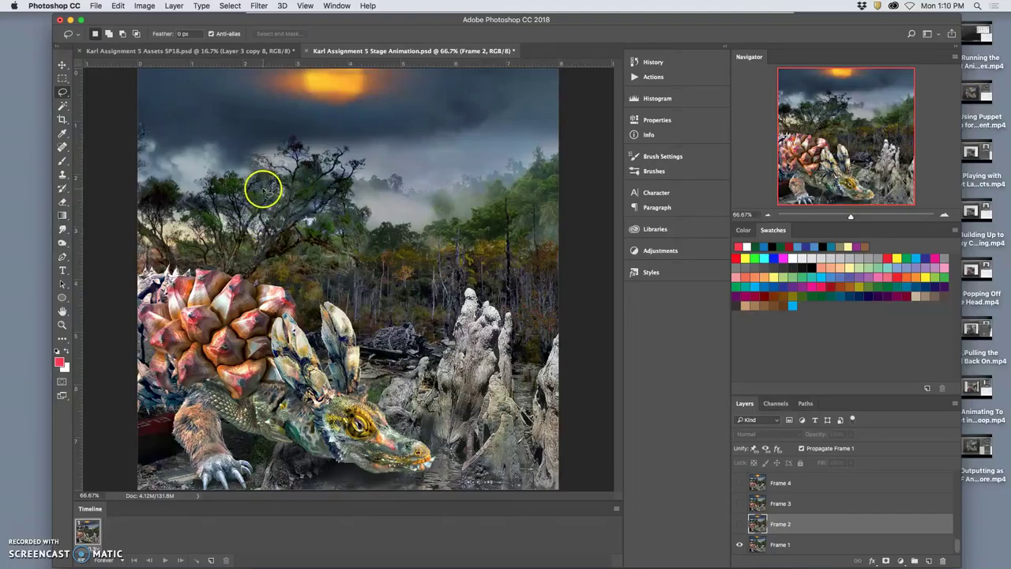
key(super+s)
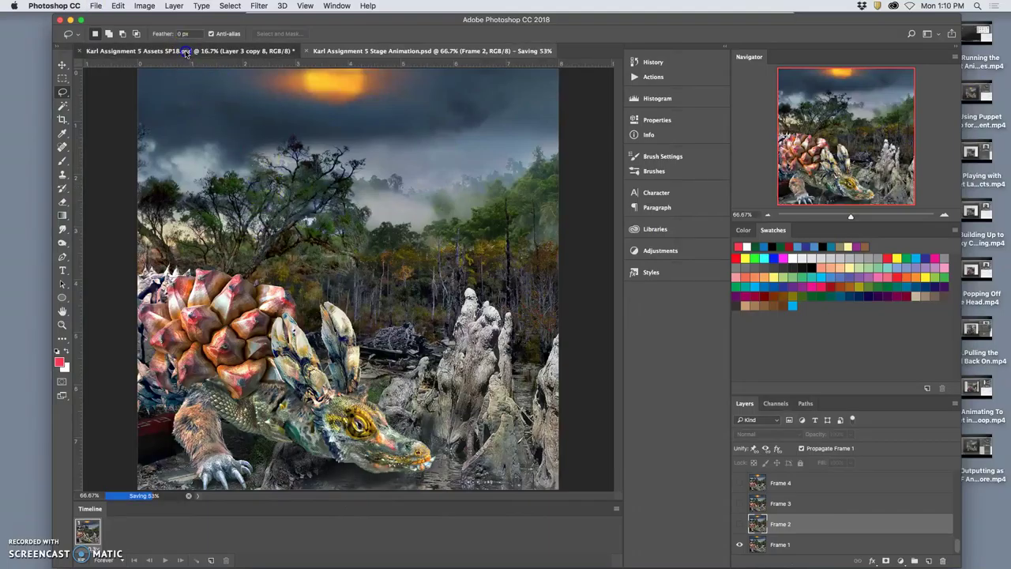
Step: Examine the Texture Fills and HEAD layer groups in the Assets document
click(188, 53)
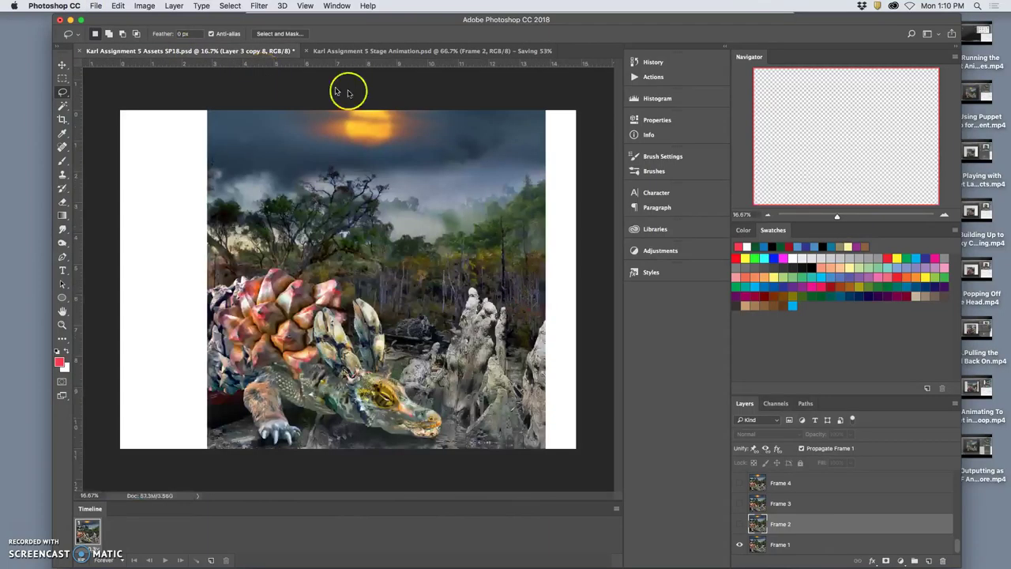
scroll(842, 519, up, 10)
scroll(830, 524, down, 5)
scroll(829, 521, down, 2)
click(741, 525)
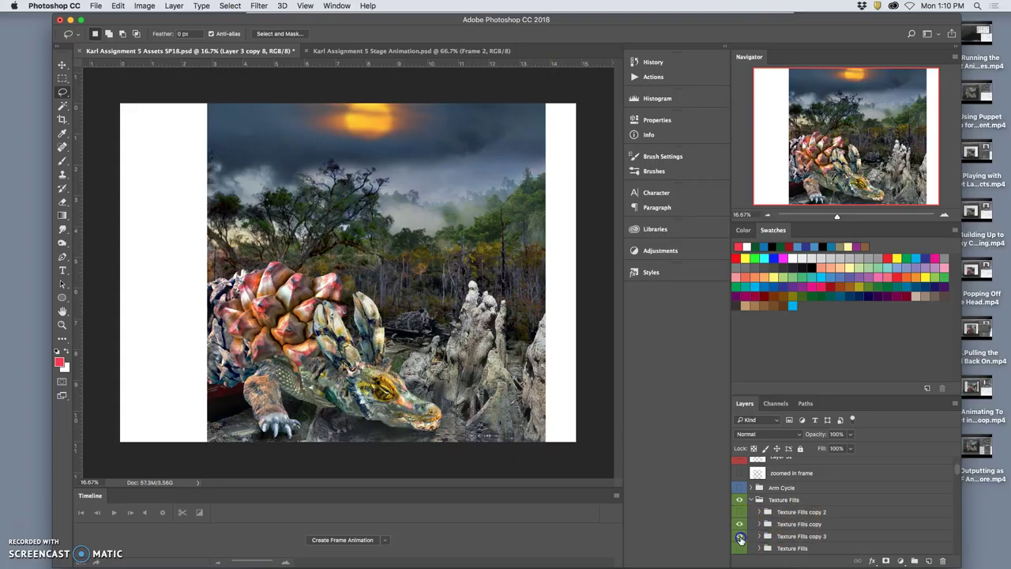
scroll(829, 545, down, 2)
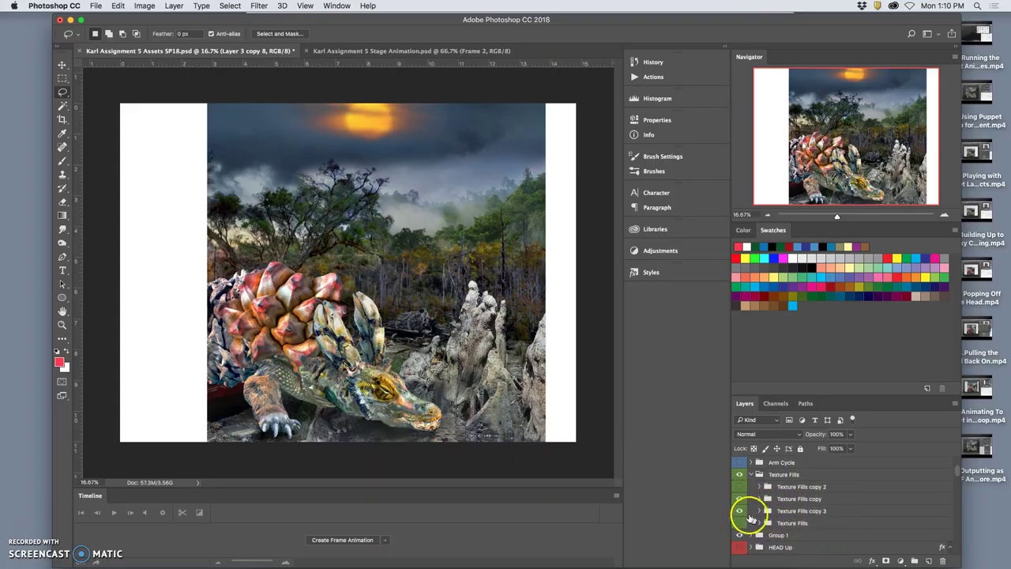
scroll(828, 523, down, 5)
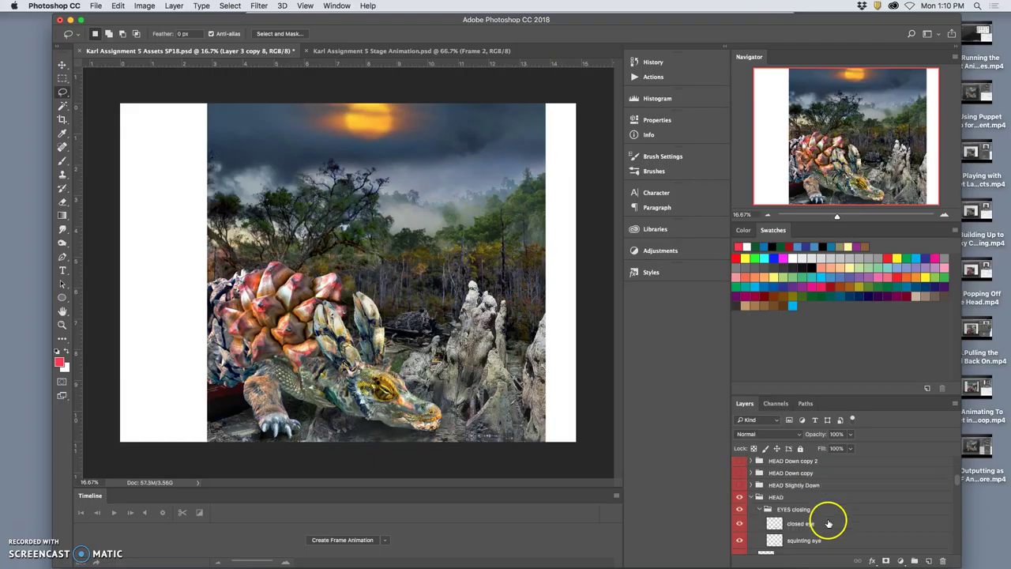
scroll(829, 520, up, 4)
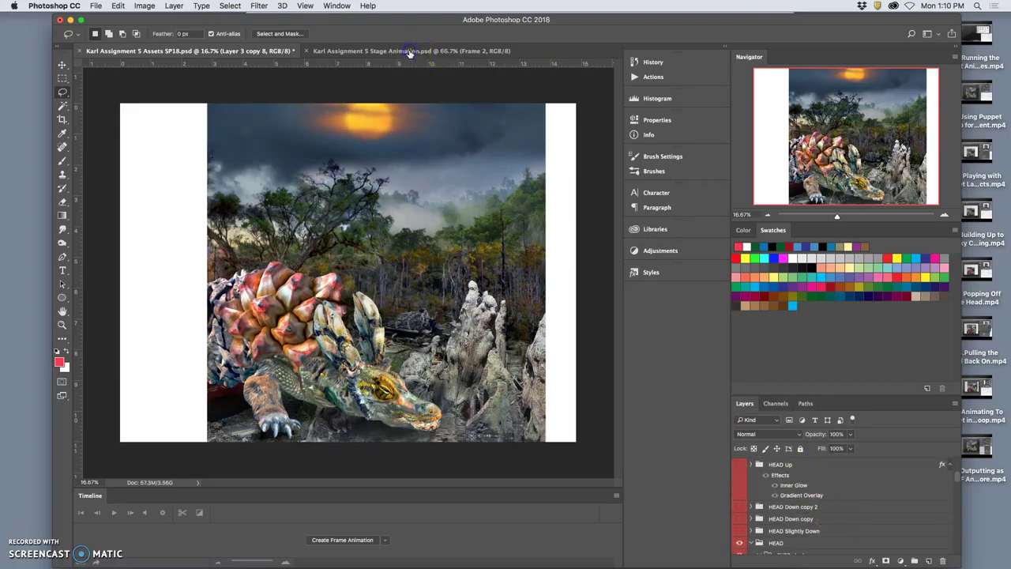
Step: Select the Frame 1 layer in the Stage Animation document
drag(412, 70, 360, 51)
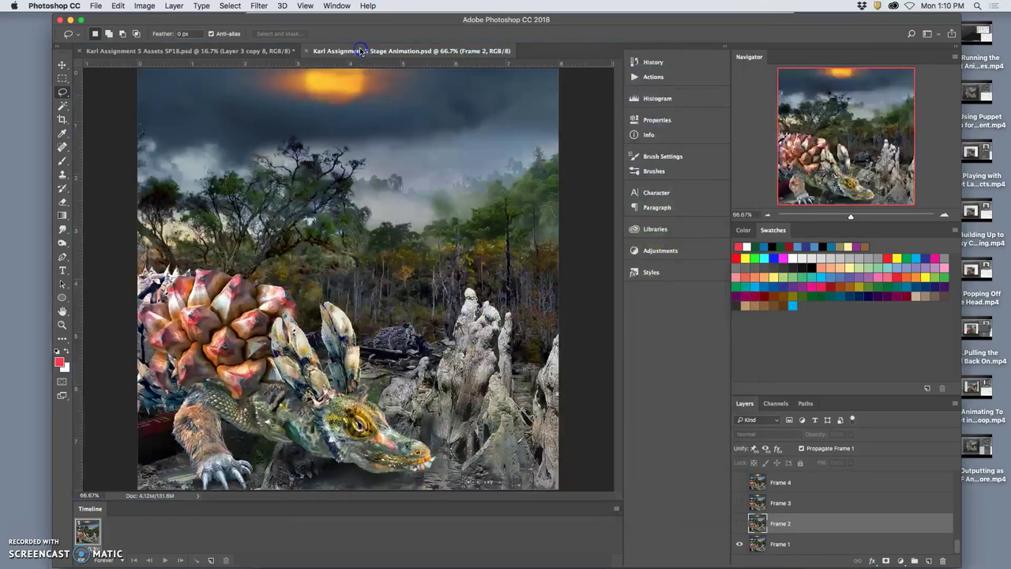
click(798, 545)
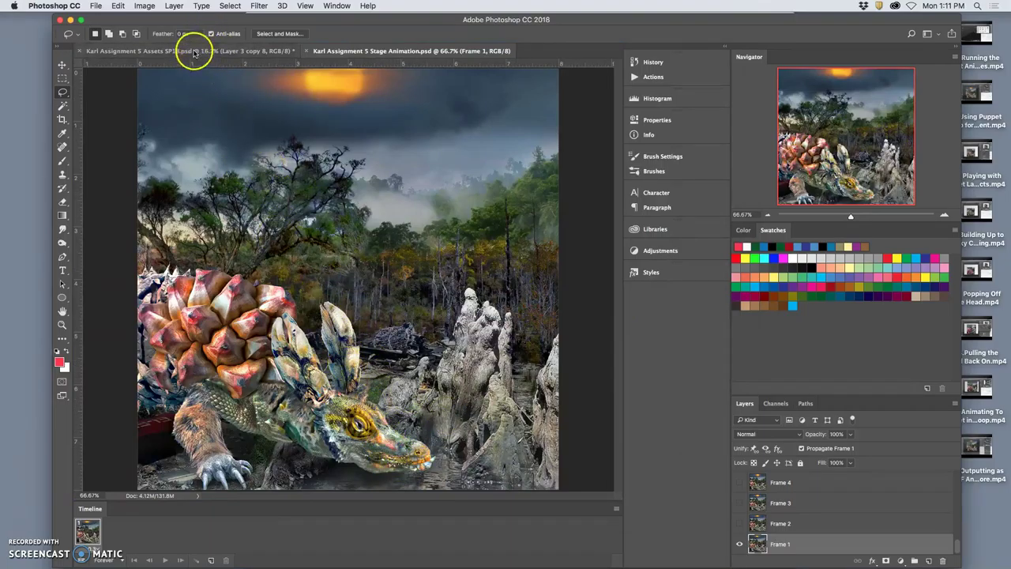
Step: In the Assets document's SUN Setting group, hide Layer 3 copy 8 and show only Layer 3 copy 10
click(194, 50)
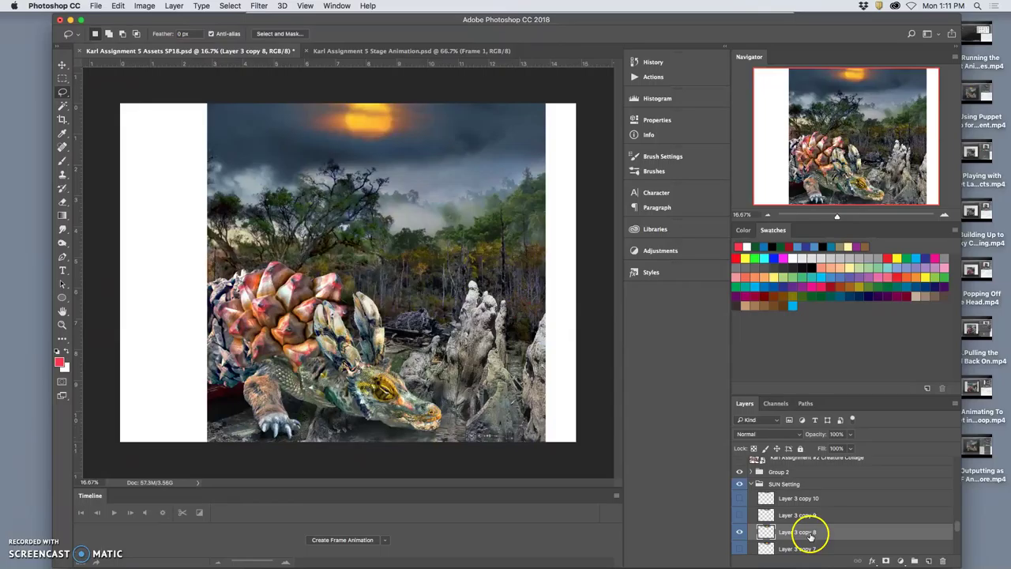
scroll(810, 536, down, 1)
scroll(810, 537, down, 6)
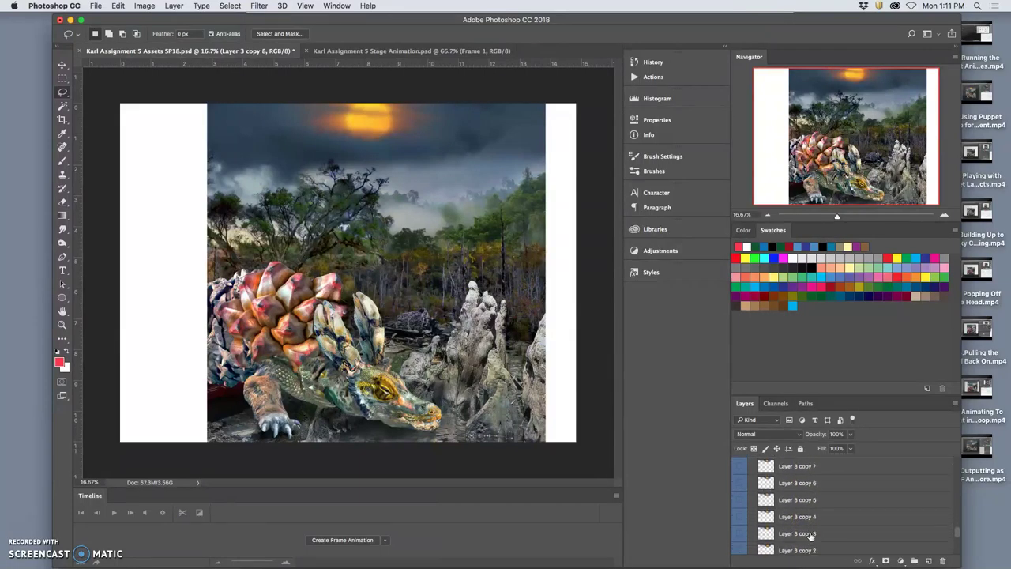
scroll(810, 536, up, 8)
scroll(810, 535, up, 6)
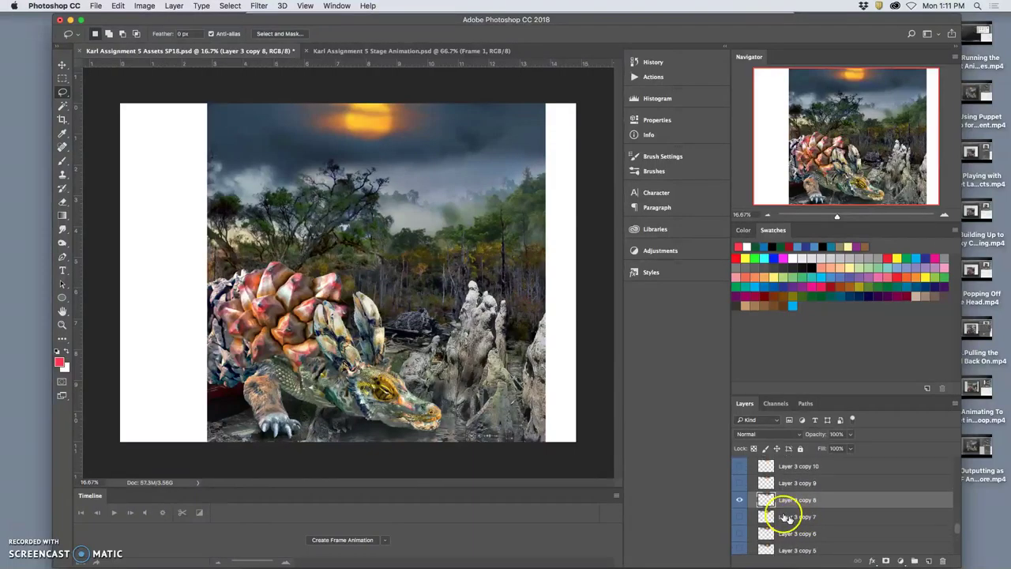
drag(742, 491, 740, 481)
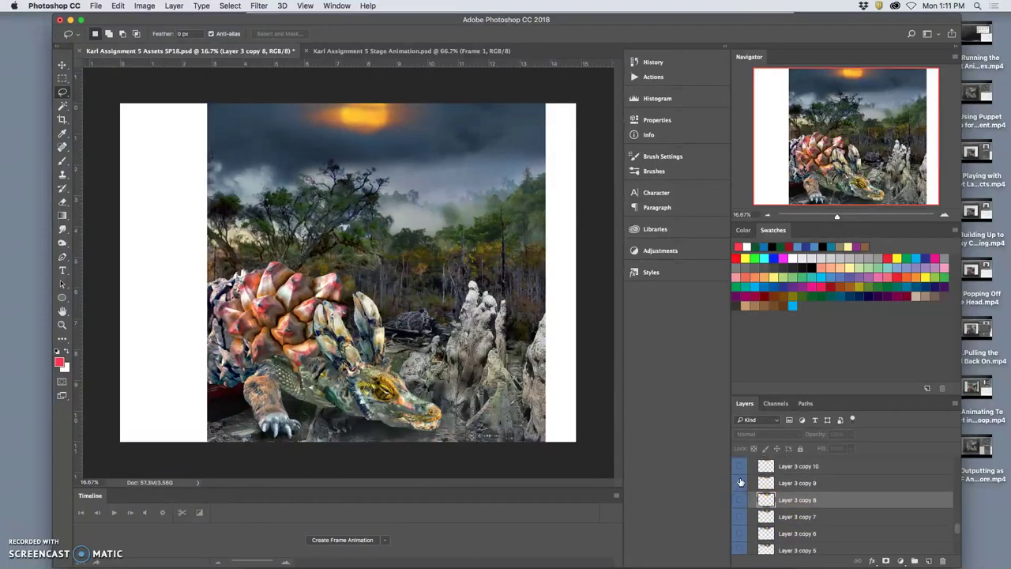
click(739, 466)
click(741, 484)
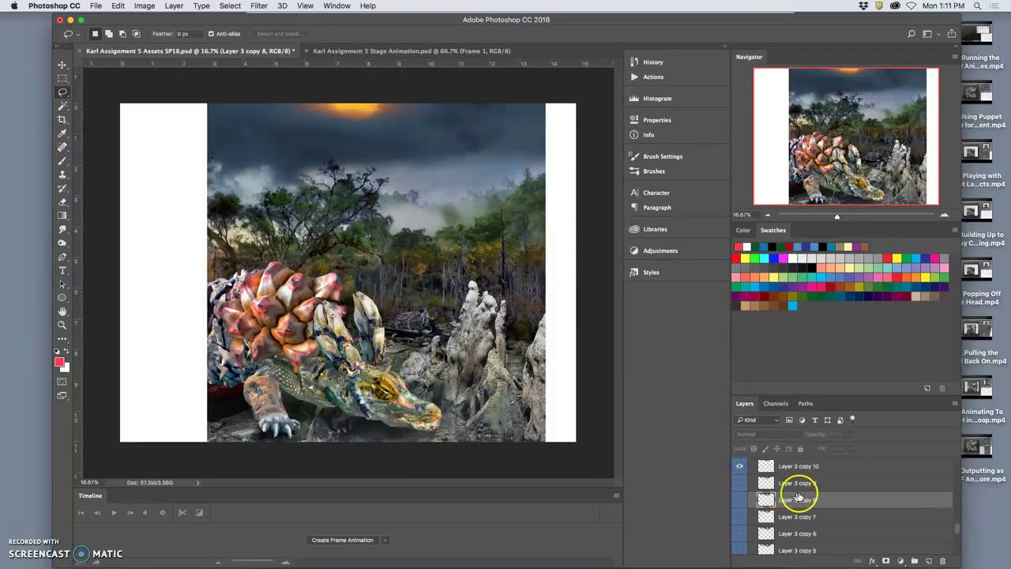
scroll(806, 496, up, 1)
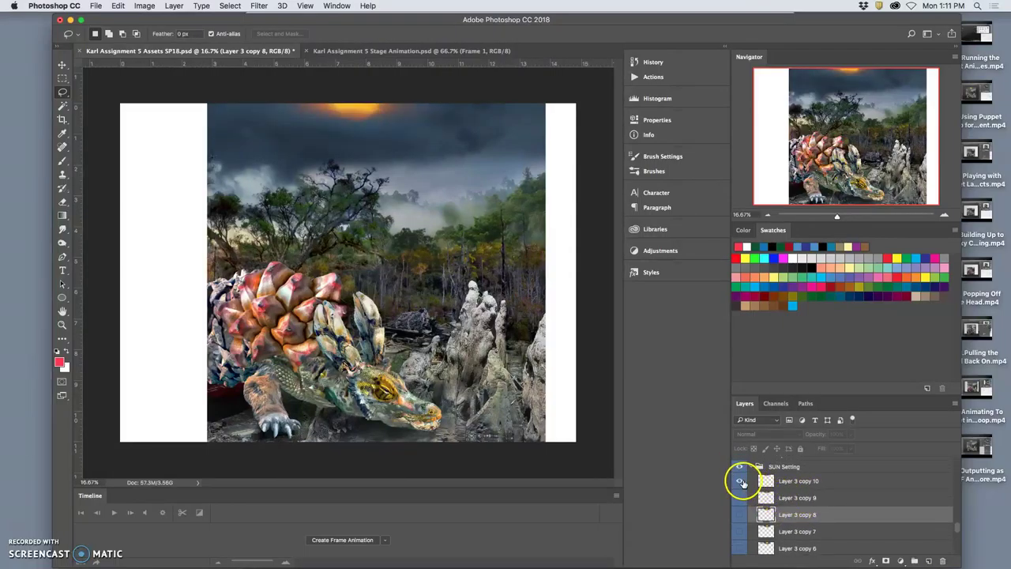
click(740, 481)
click(740, 482)
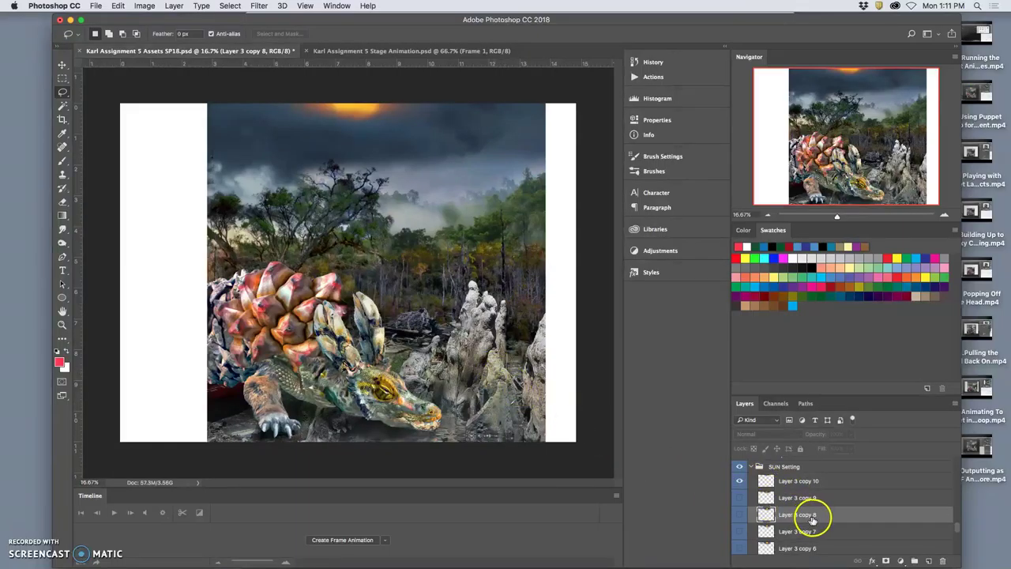
Step: Hide the Assignment #2 Creature Collage copy 8 body layer and show the Assignment #2 Creature Collage copy layer instead
scroll(822, 519, down, 5)
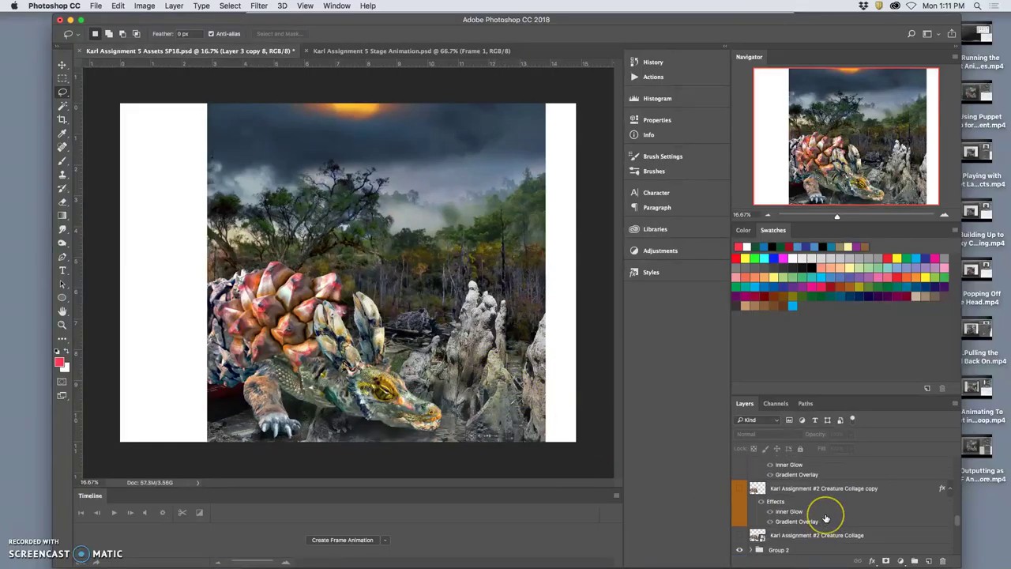
scroll(826, 518, up, 2)
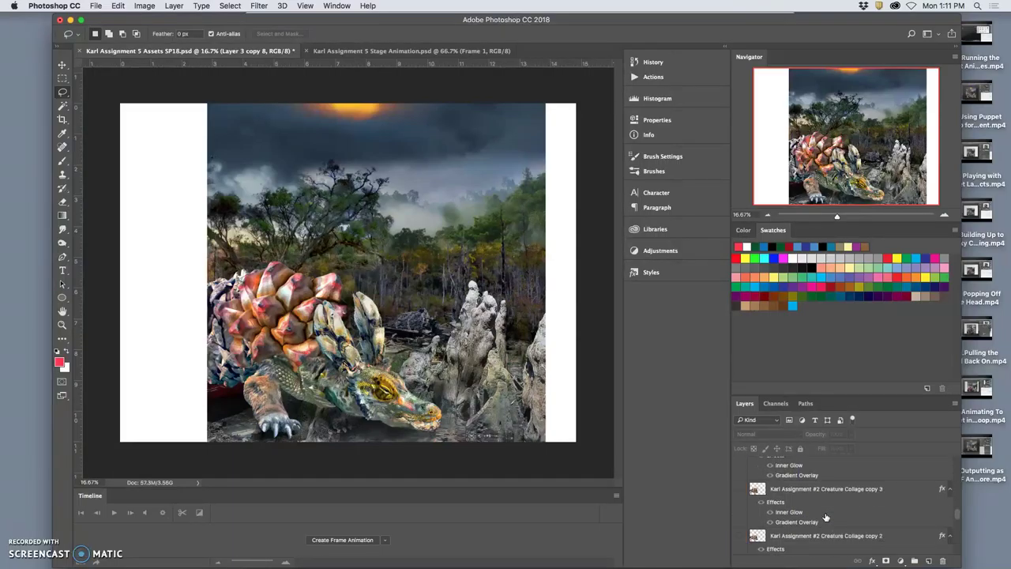
scroll(825, 517, up, 5)
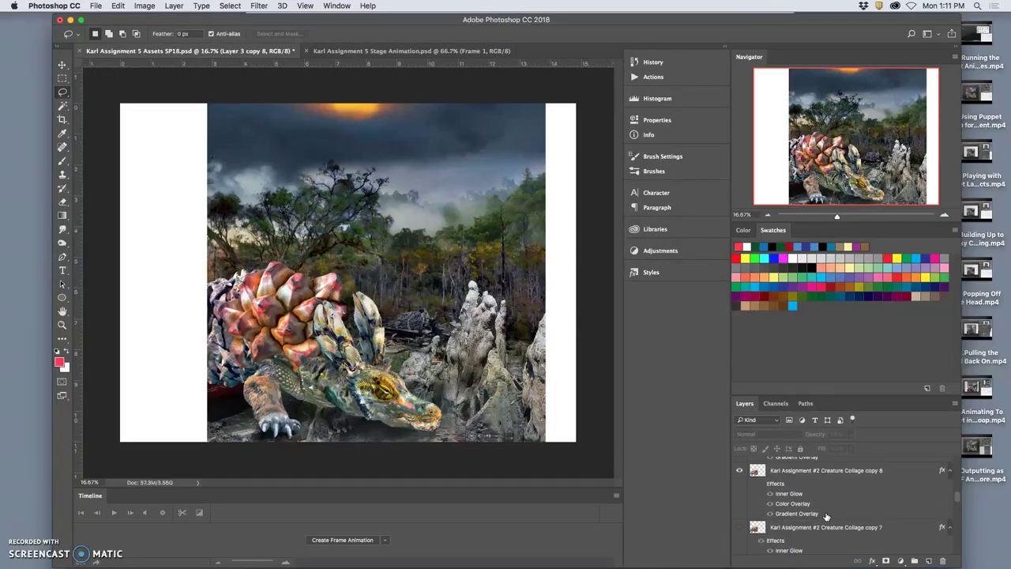
scroll(825, 518, up, 3)
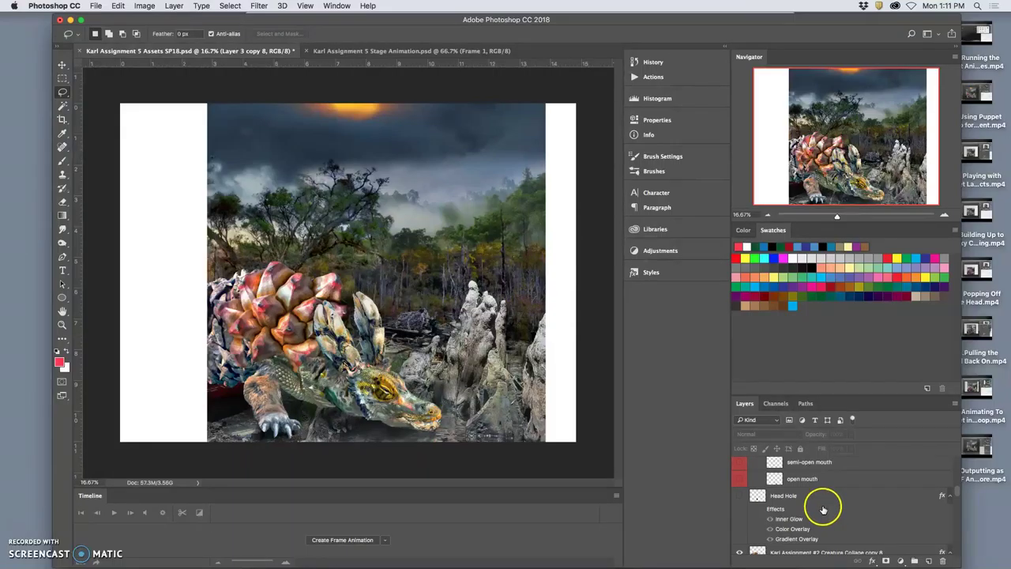
scroll(823, 510, down, 3)
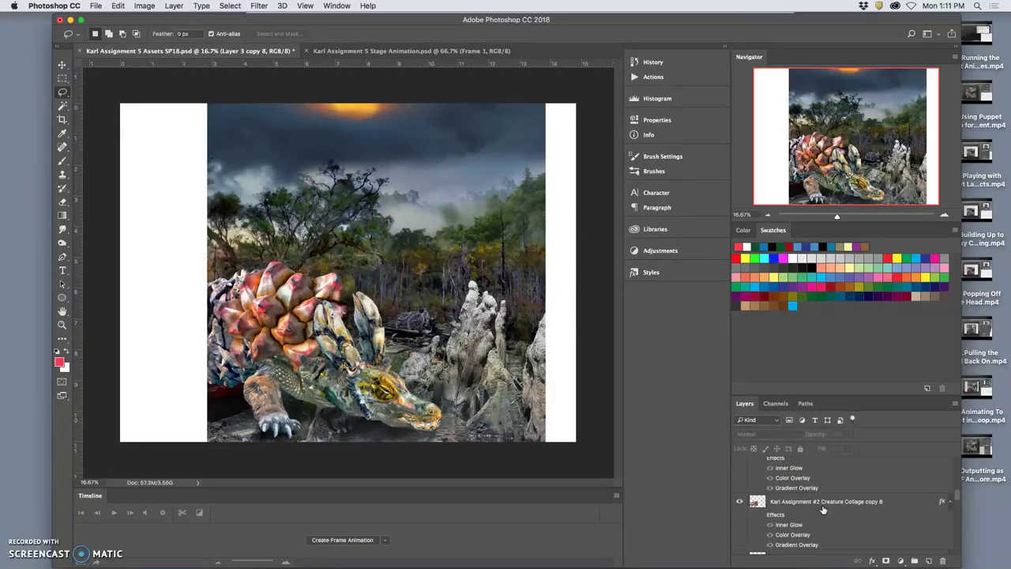
click(741, 503)
scroll(763, 507, down, 5)
scroll(781, 512, down, 2)
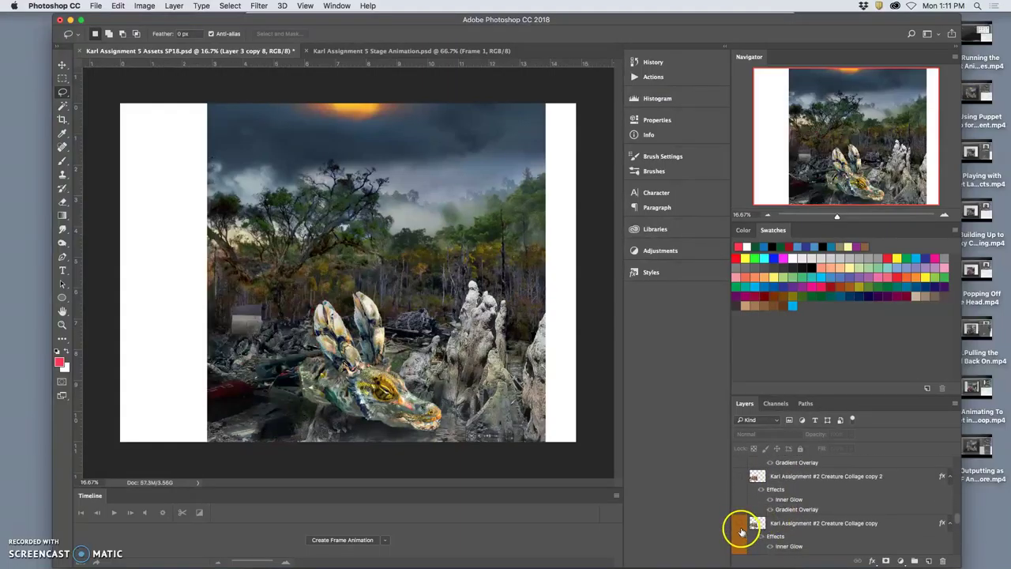
scroll(744, 528, down, 2)
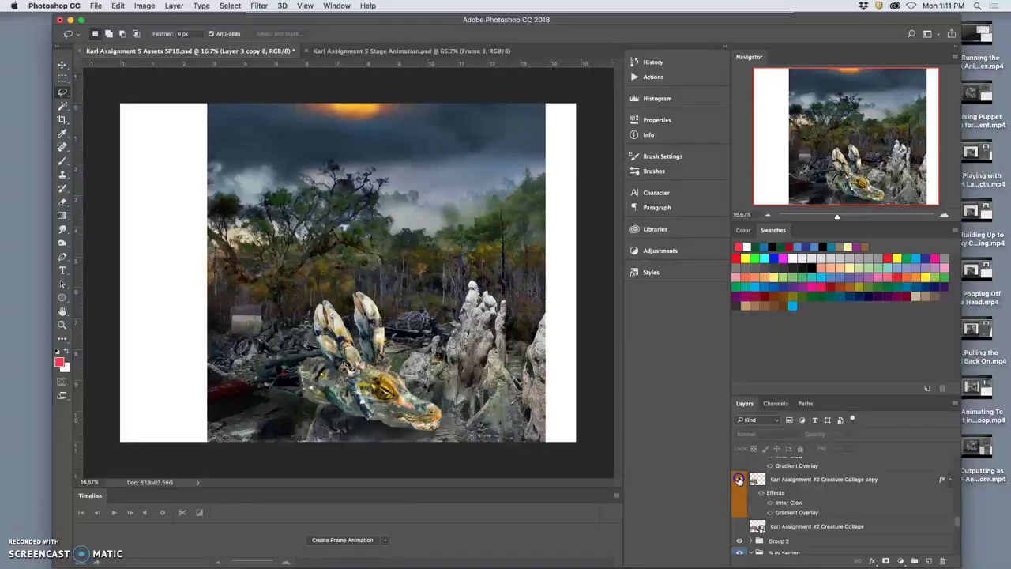
click(741, 481)
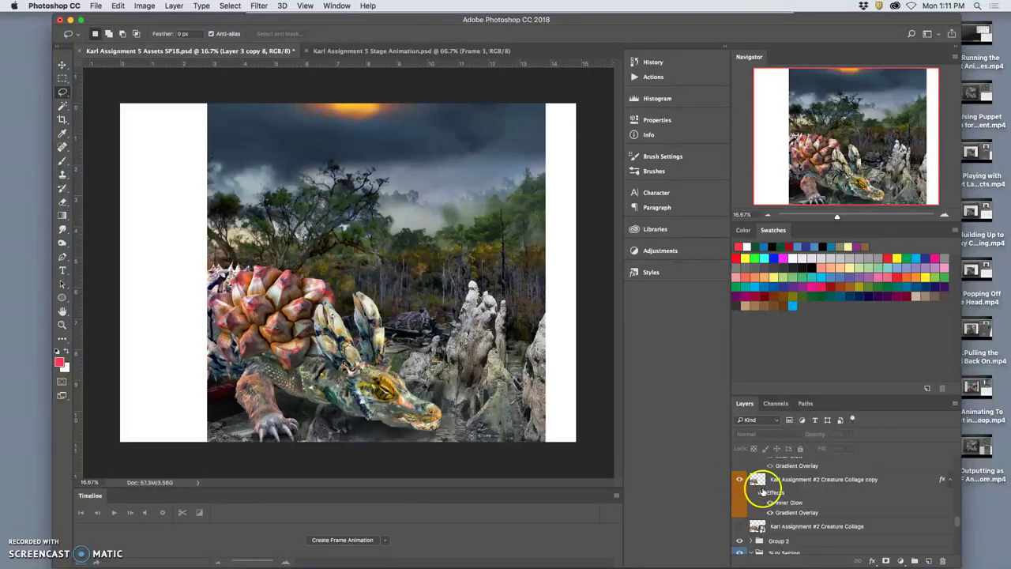
Step: Hide the Karl Assignment #2 Creature Collage copy body layer in the Assets document
scroll(798, 502, up, 2)
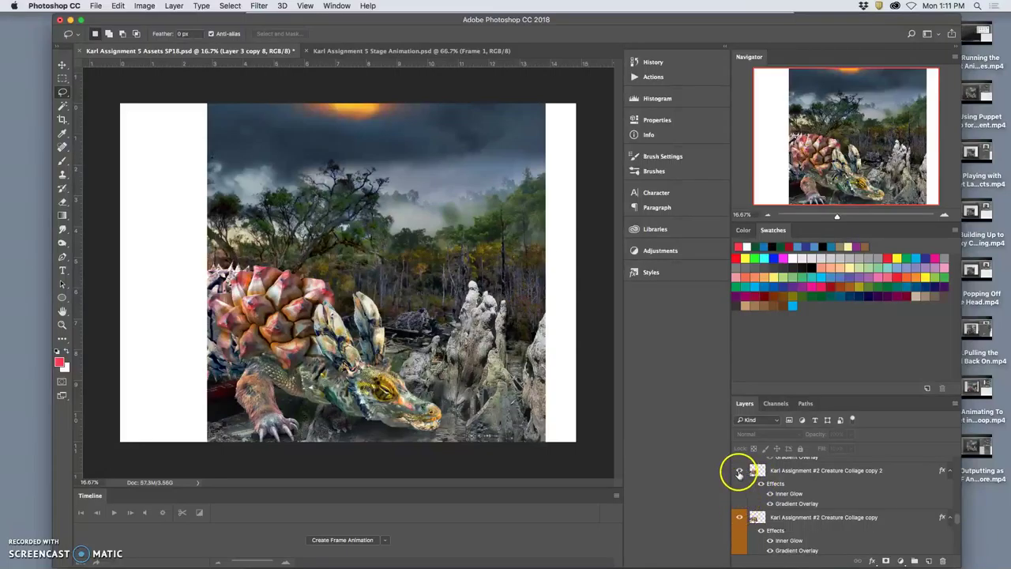
click(740, 518)
click(741, 517)
click(740, 518)
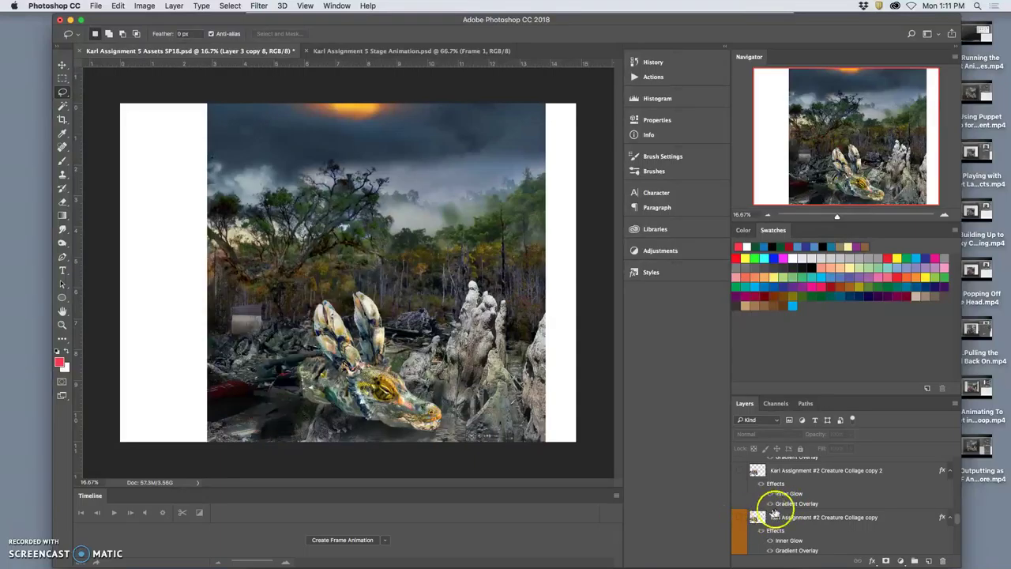
Step: Show the Karl Assignment #2 Creature Collage copy 8 body layer and toggle its layer effects
scroll(779, 512, up, 5)
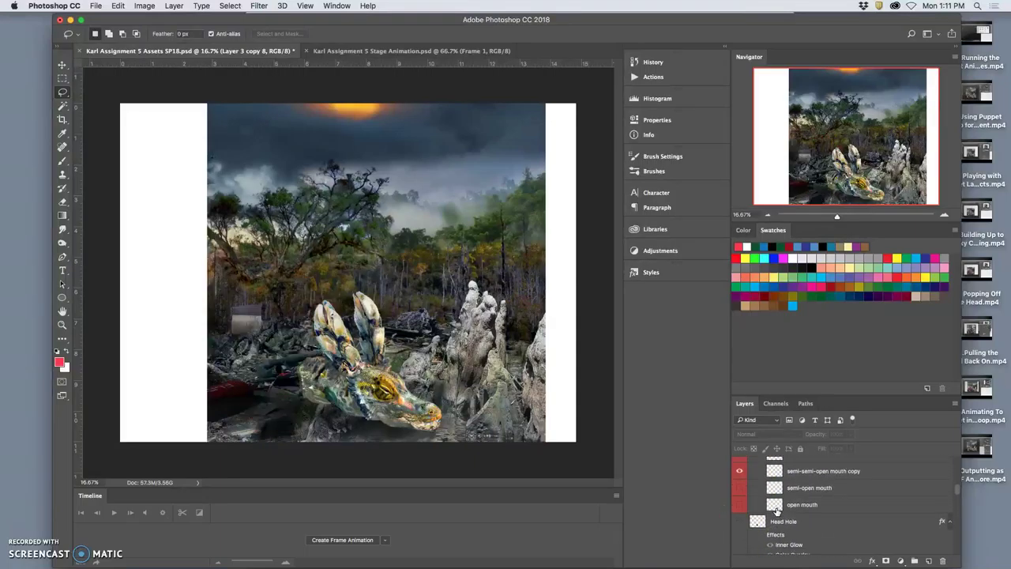
scroll(779, 512, up, 5)
scroll(779, 512, down, 8)
scroll(777, 509, down, 4)
scroll(776, 512, down, 2)
click(767, 512)
click(741, 511)
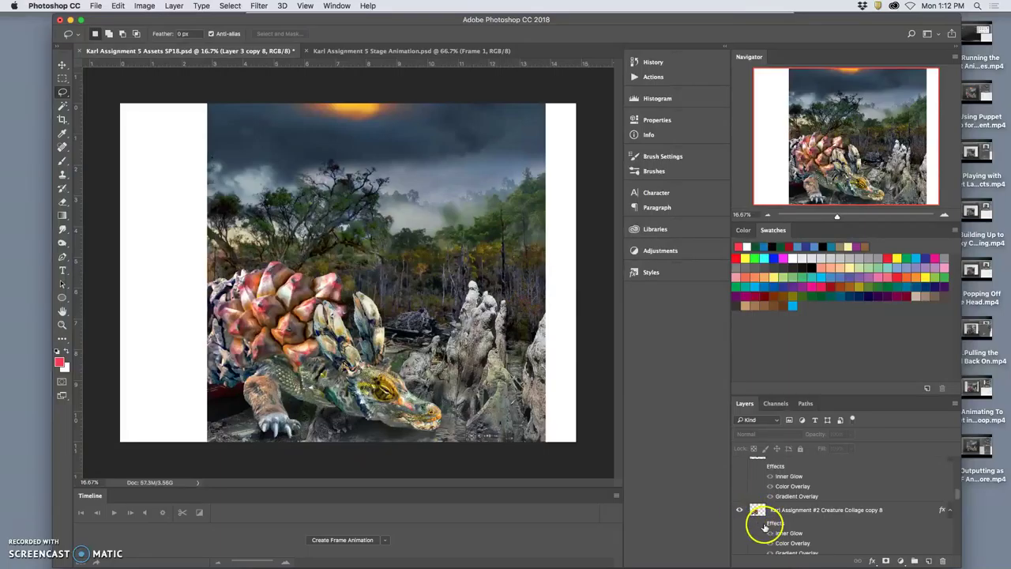
click(763, 524)
Step: Select the Creature Collage copy 6 layer and turn off the layer effects on Creature Collage copy 8
scroll(758, 526, up, 1)
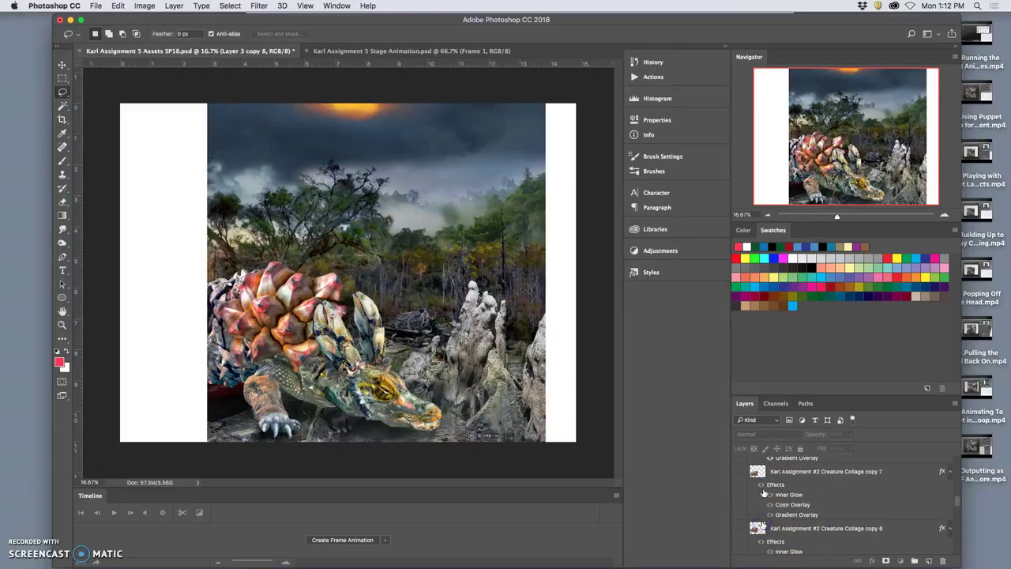
click(797, 528)
scroll(806, 494, up, 5)
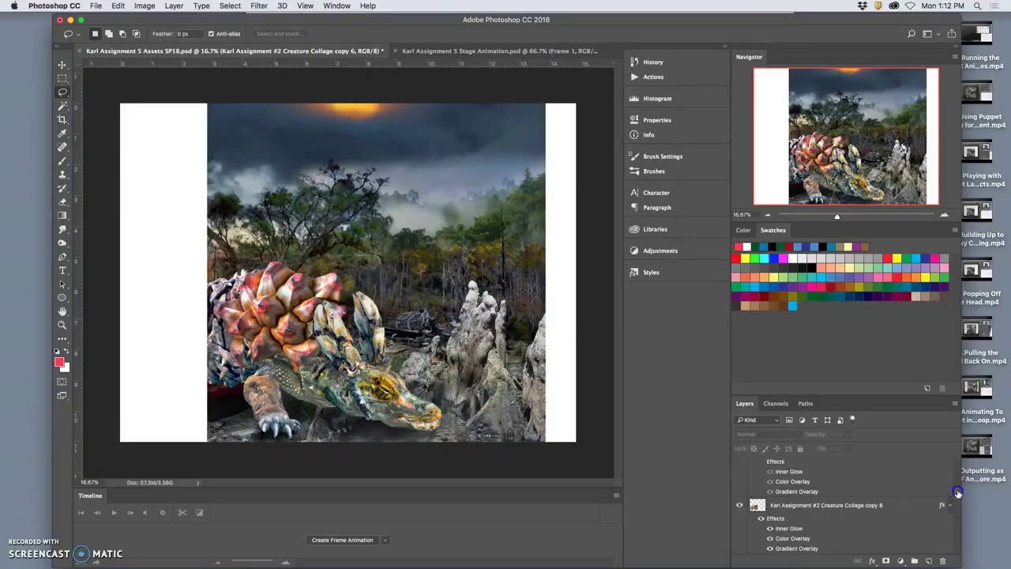
drag(958, 492, 958, 490)
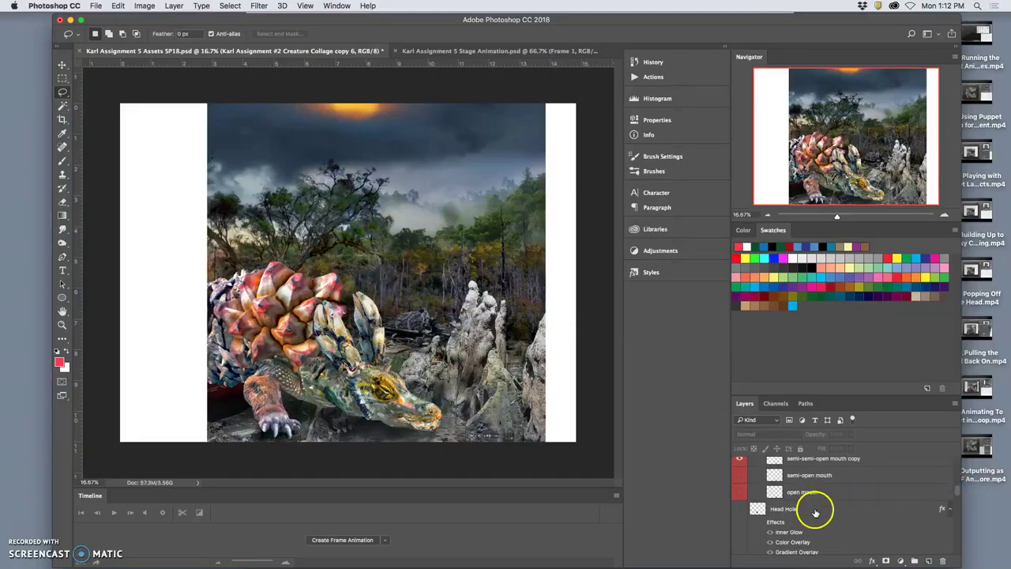
scroll(816, 512, down, 3)
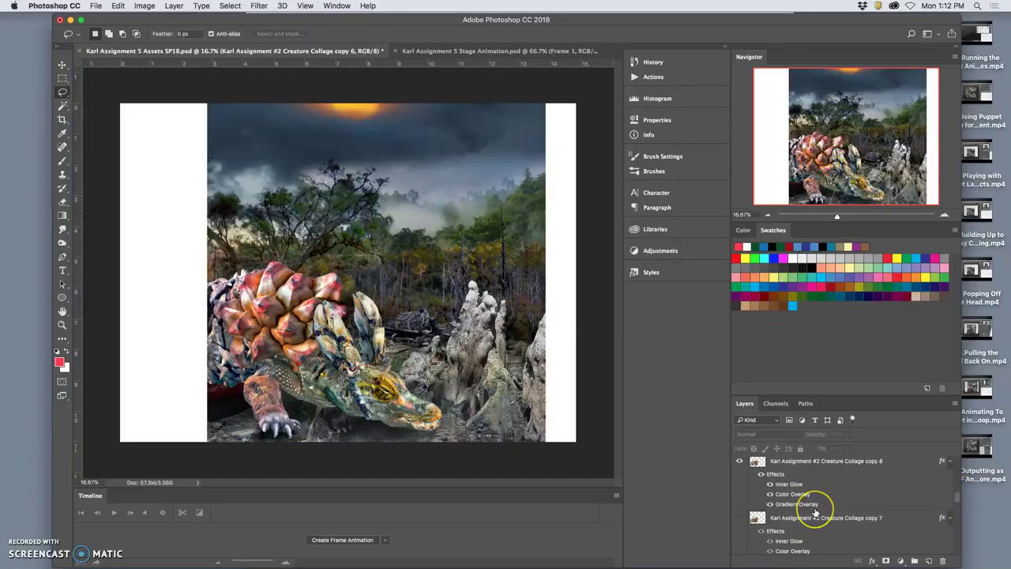
click(760, 483)
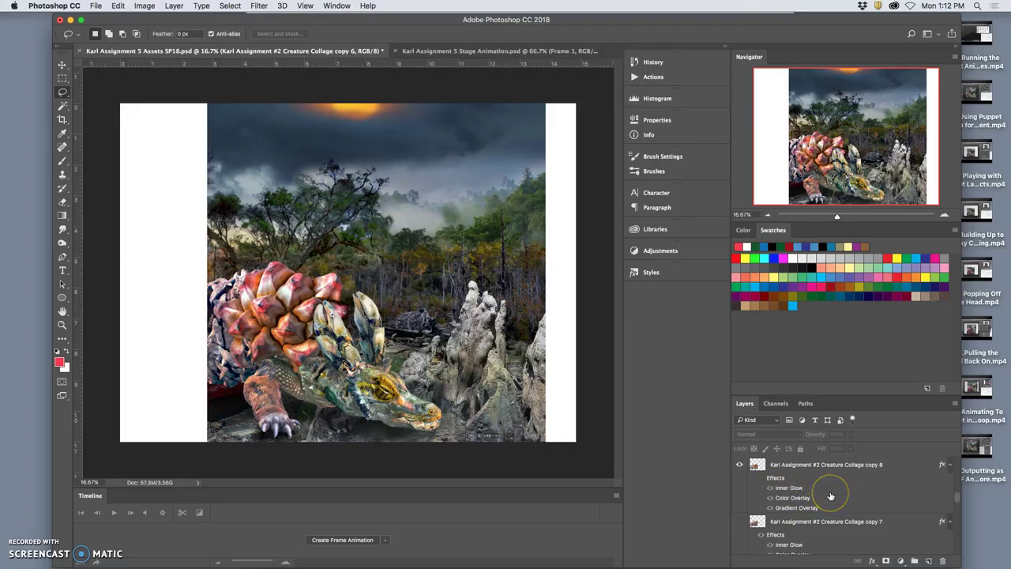
scroll(831, 495, down, 1)
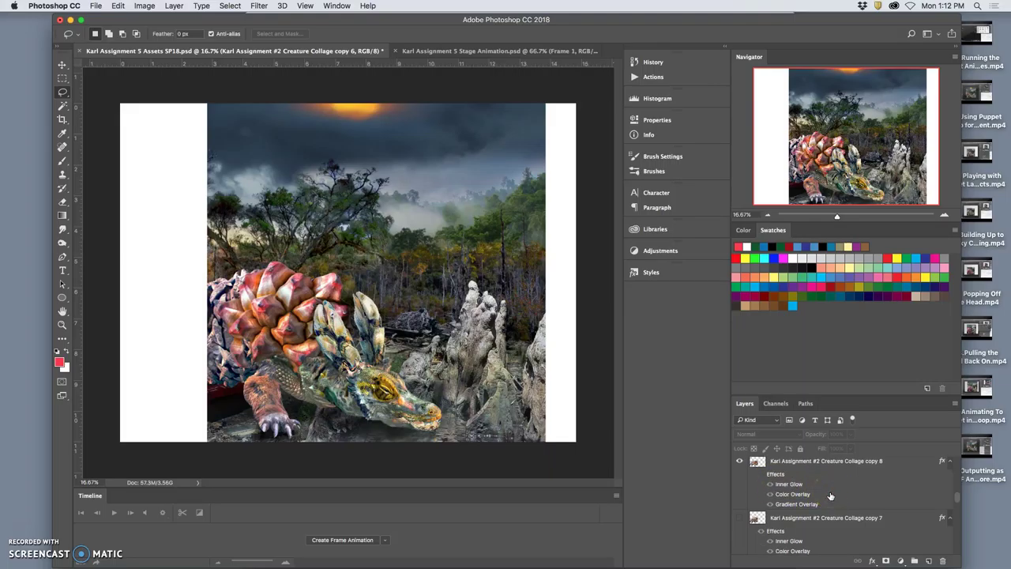
Step: On the zoomed out frame layer, select the transparent area inside the frame with the Magic Wand
click(483, 52)
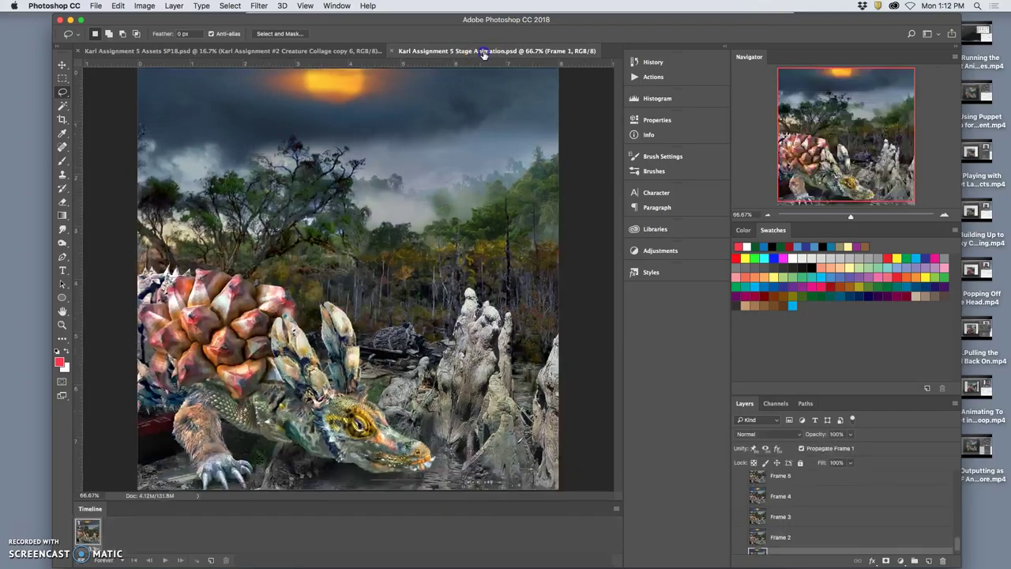
click(299, 50)
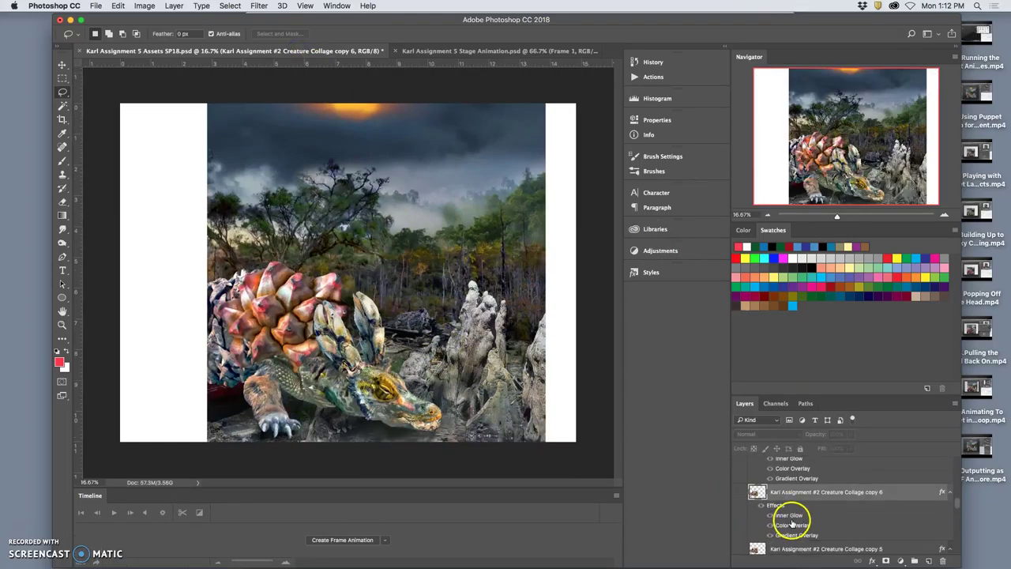
scroll(796, 521, up, 1)
scroll(796, 520, down, 1)
scroll(795, 518, up, 5)
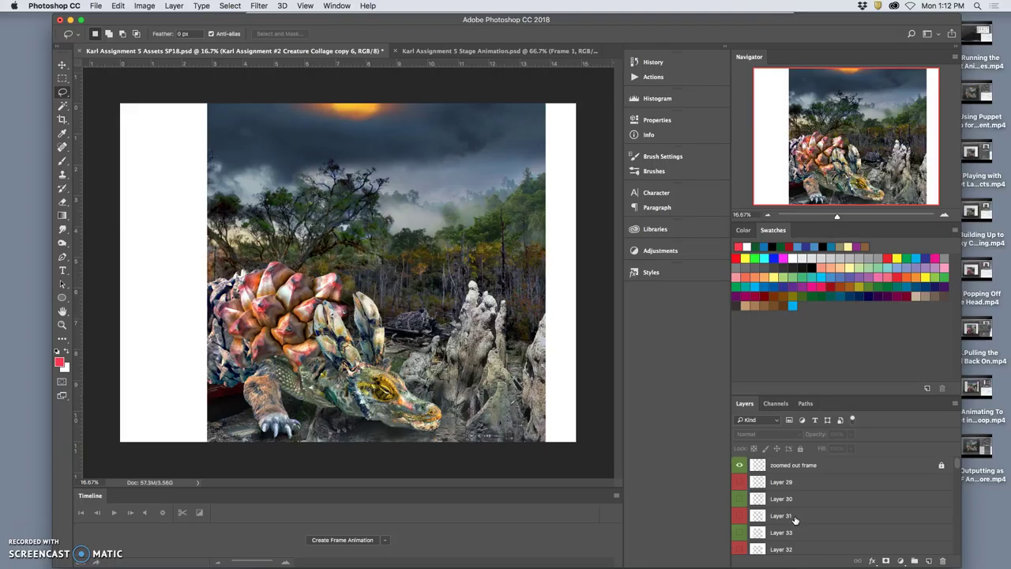
click(798, 466)
key(w)
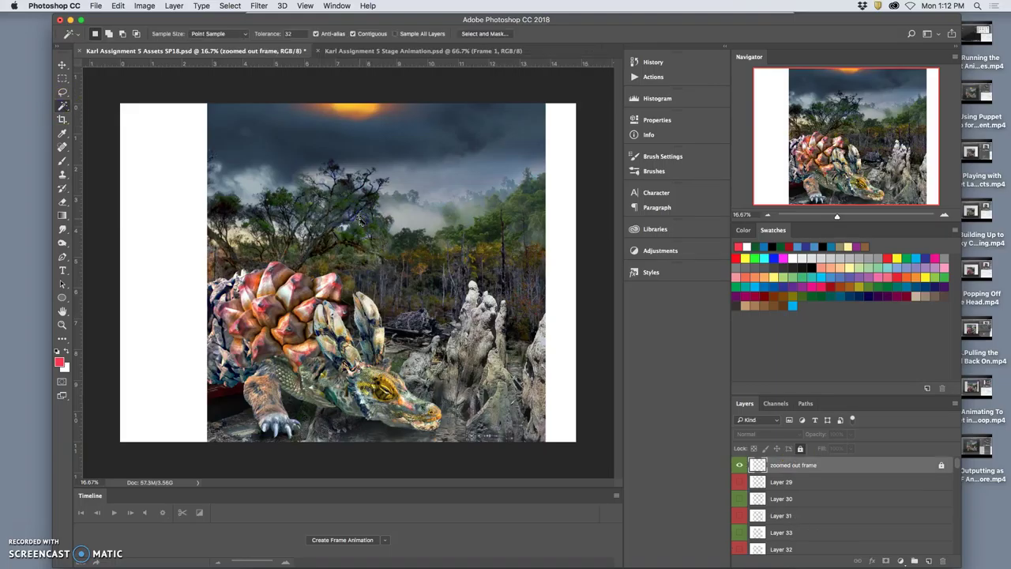
click(360, 221)
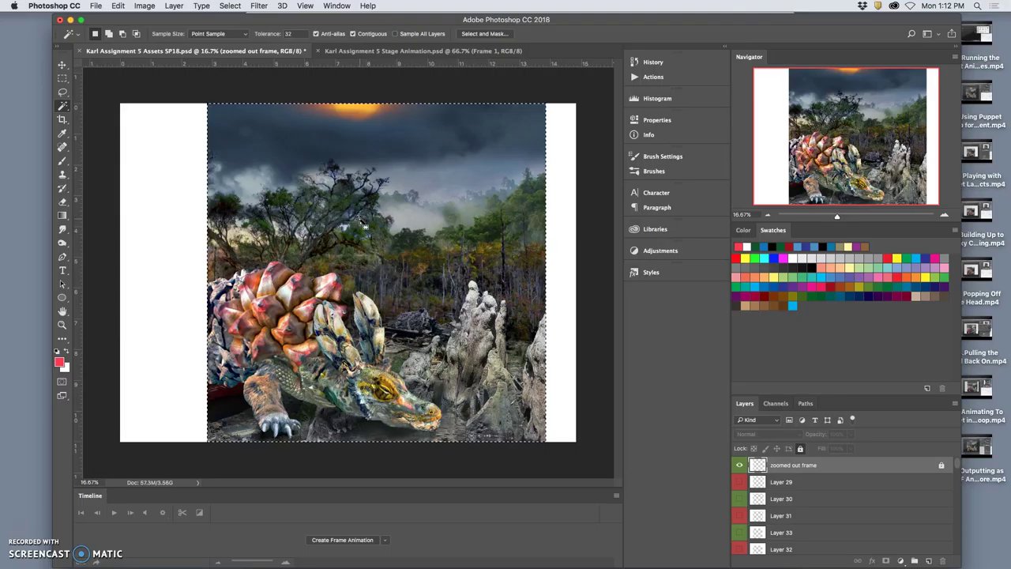
Step: Merge the visible artwork into a new layer above the zoomed out frame layer and copy the selected area
click(174, 7)
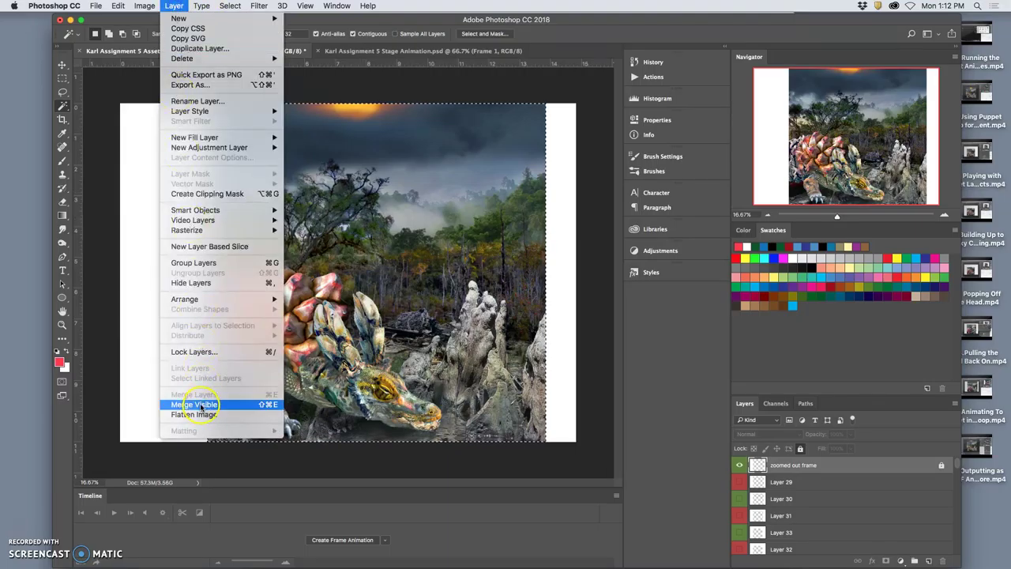
click(201, 404)
click(814, 465)
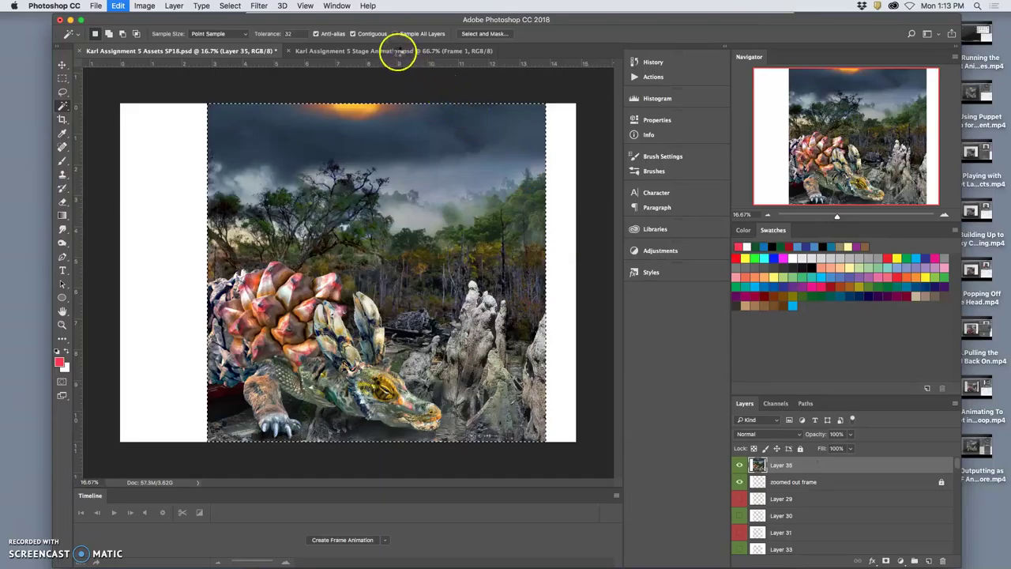
Step: Try to paste the copied artwork above Layer 9 in the Stage Animation document
click(402, 50)
scroll(782, 478, up, 10)
click(797, 483)
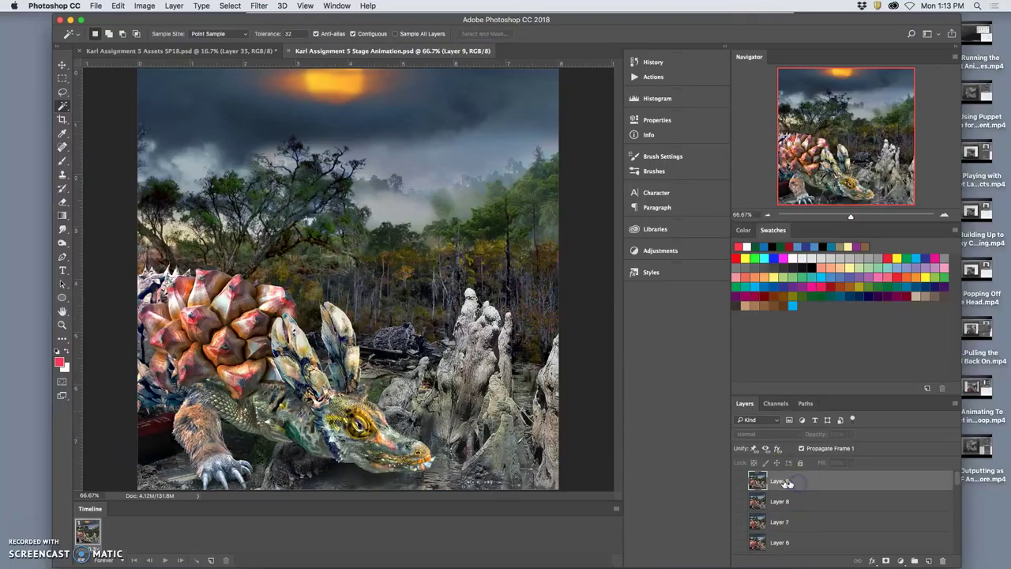
scroll(821, 492, down, 10)
scroll(823, 494, up, 10)
key(super+v)
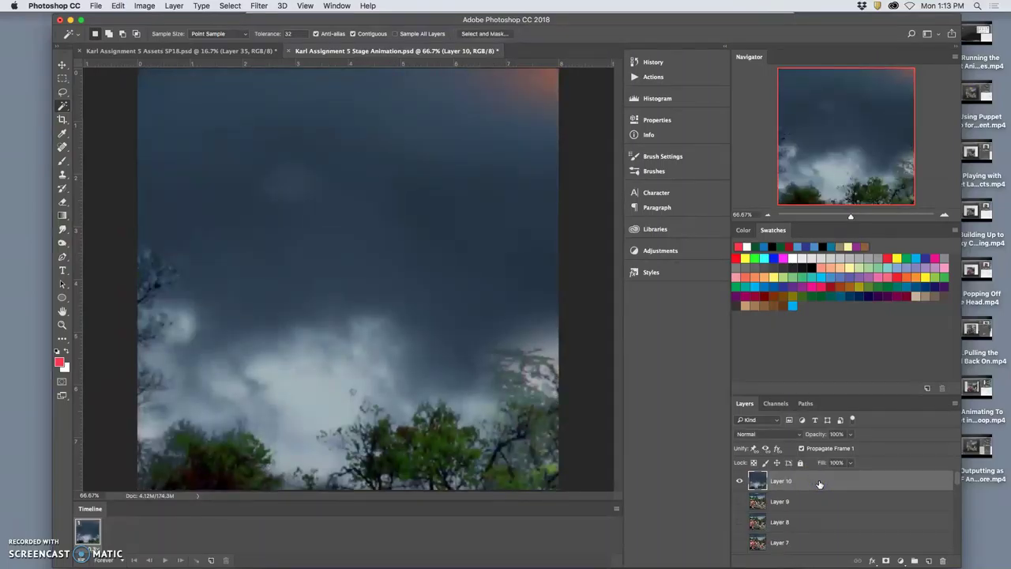
key(super+minus)
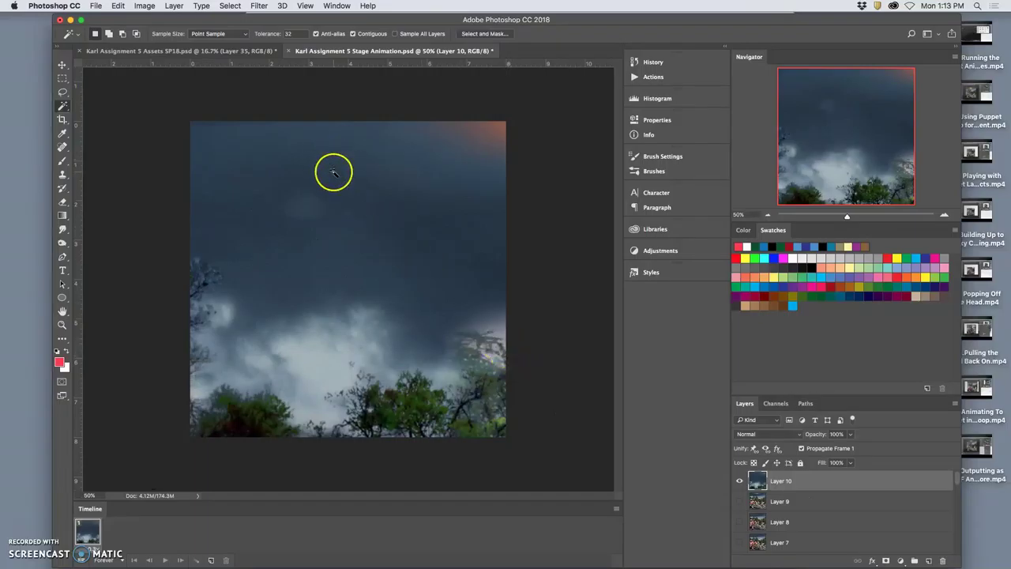
key(super+z)
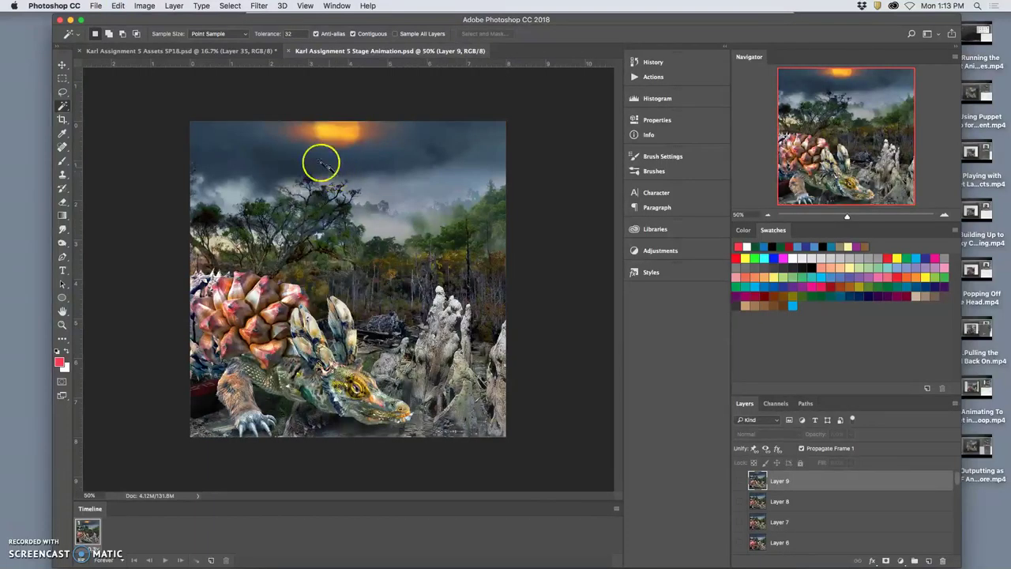
Step: Revert the Stage Animation document to its Set Frame Delay (Save) history state, before the Image Size change
click(145, 6)
click(148, 7)
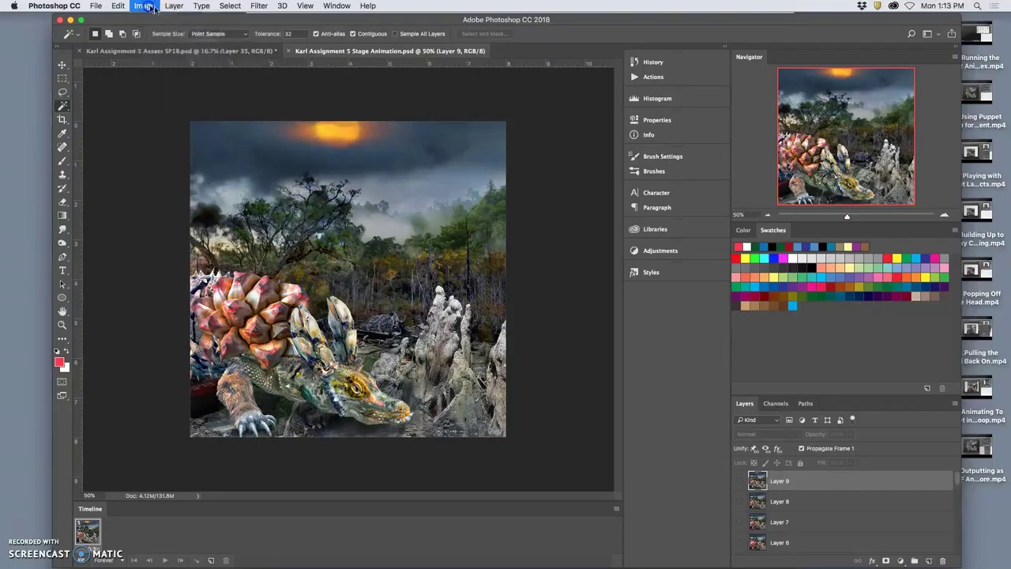
click(642, 65)
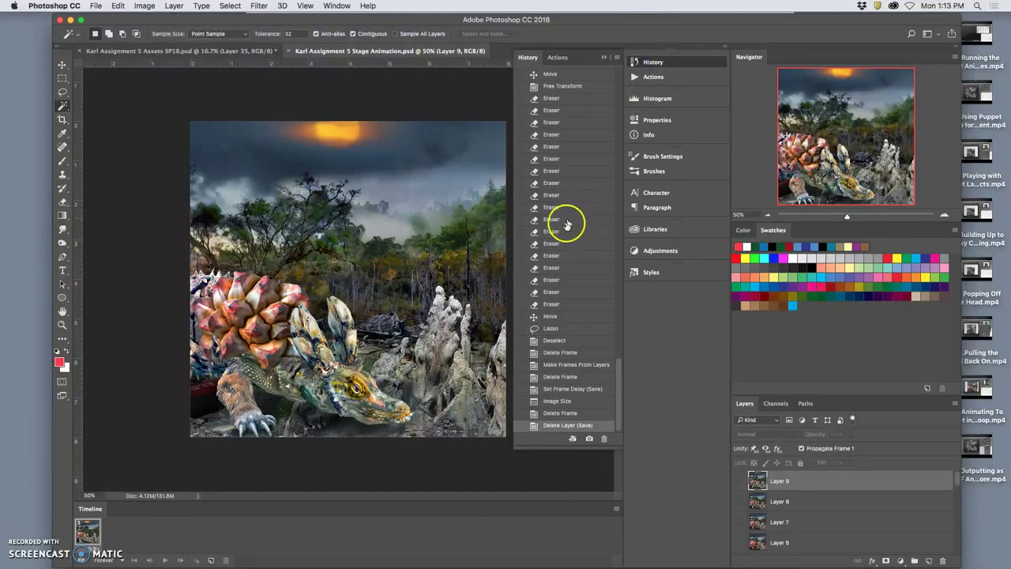
click(557, 393)
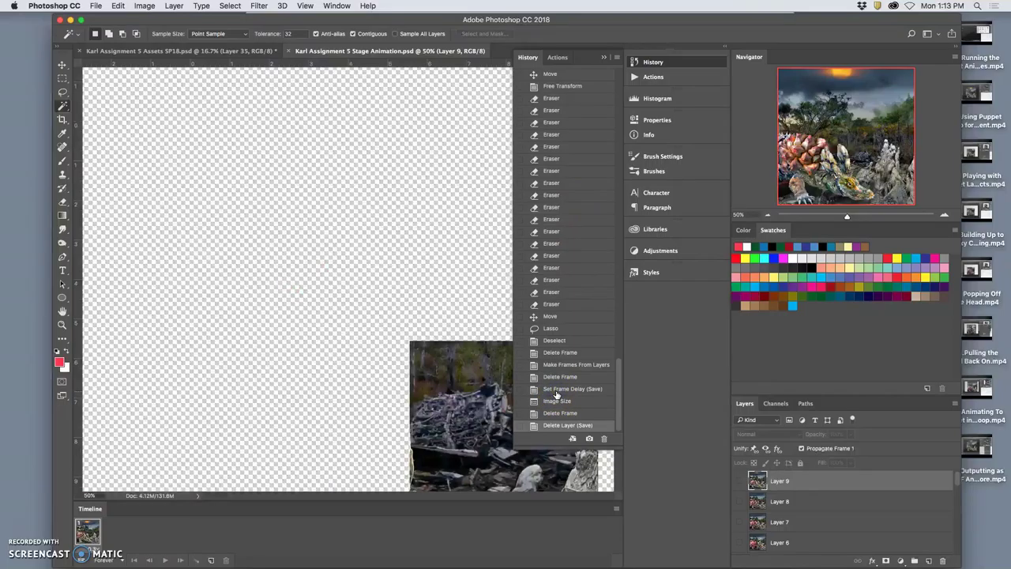
click(557, 393)
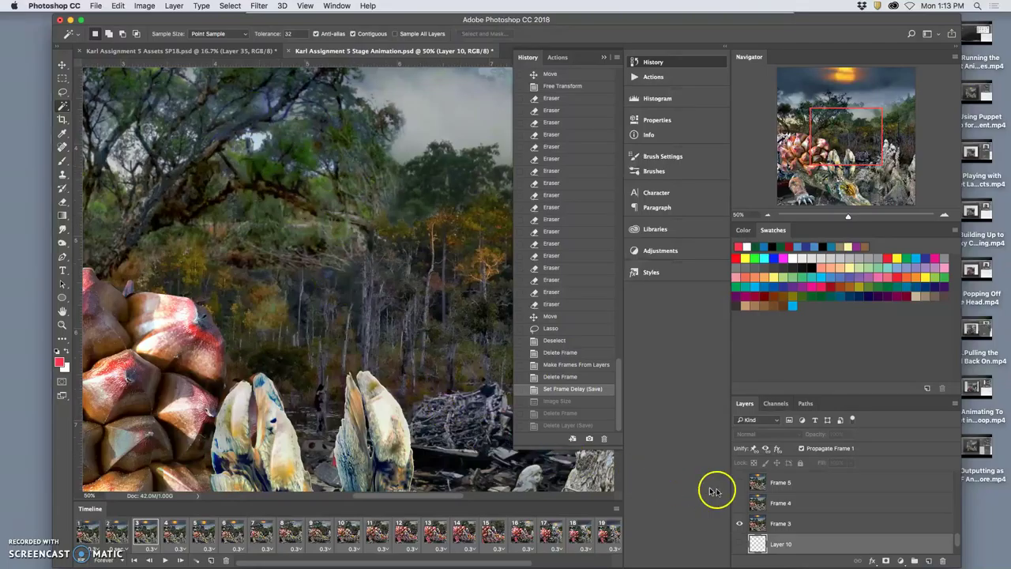
Step: Delete the empty Layer 10 below the Frame 3 layer and reduce the timeline to a single frame
click(830, 544)
key(Delete)
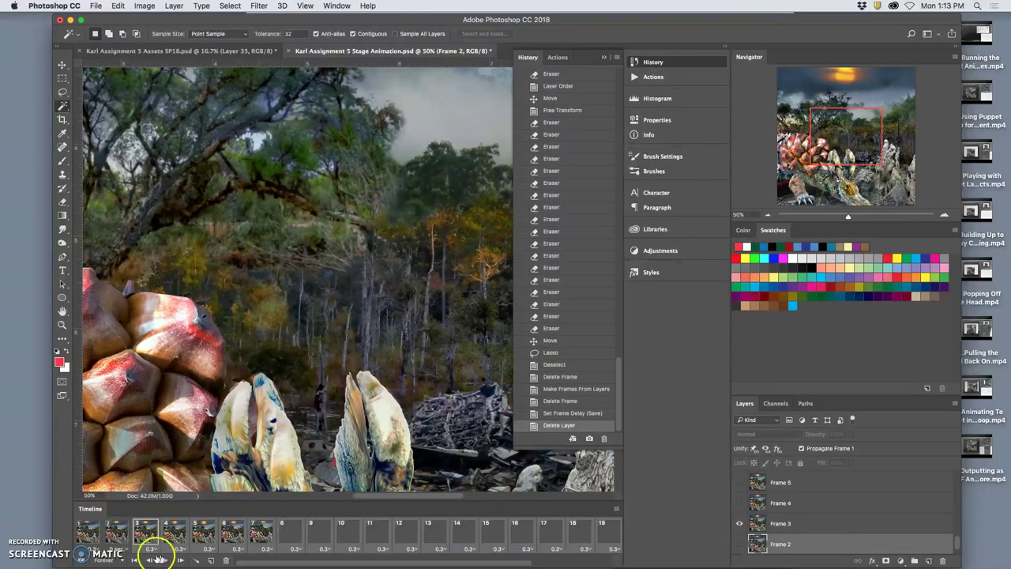
click(90, 536)
scroll(256, 541, right, 5)
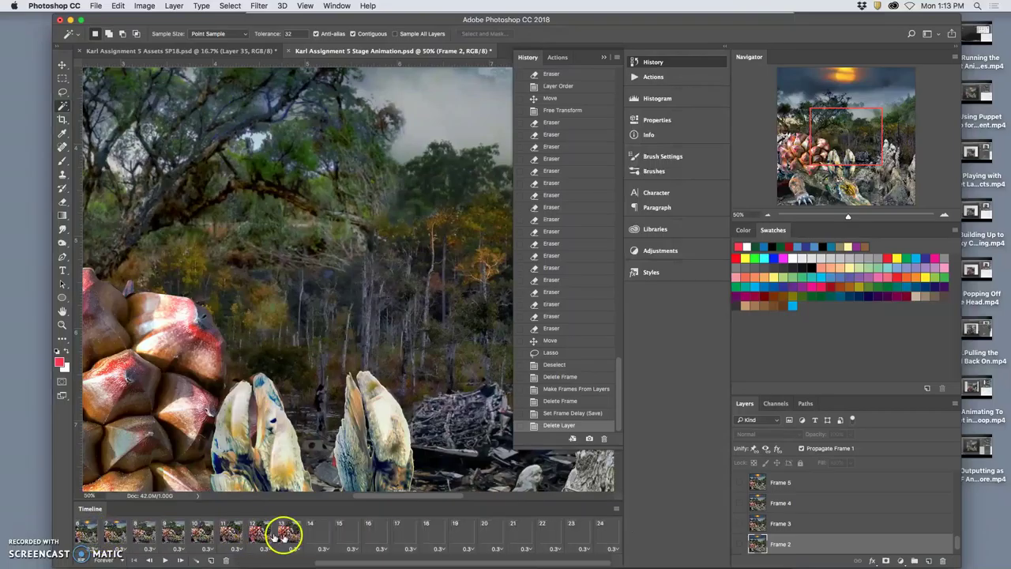
shift+click(604, 541)
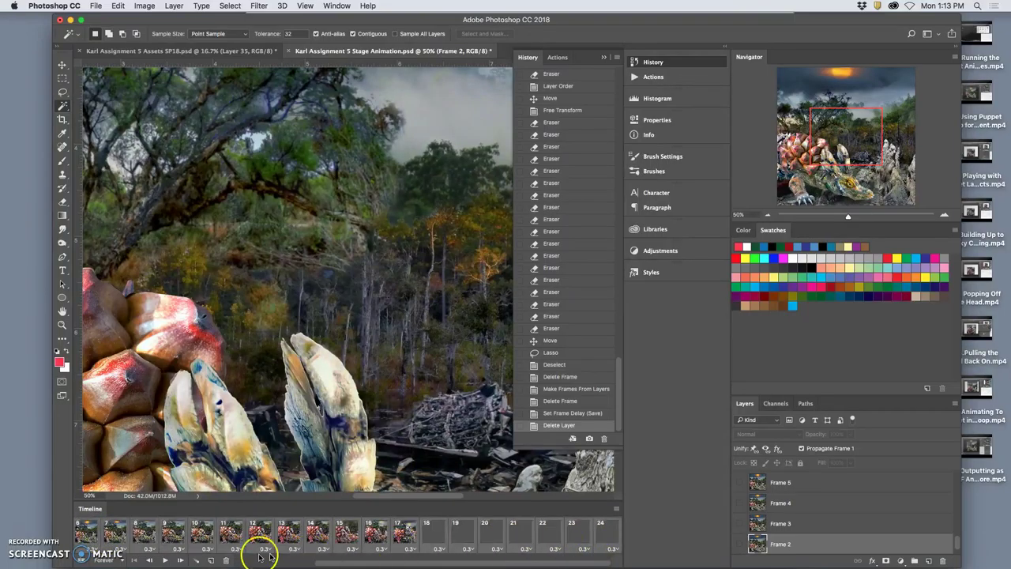
drag(243, 540, 227, 557)
click(226, 559)
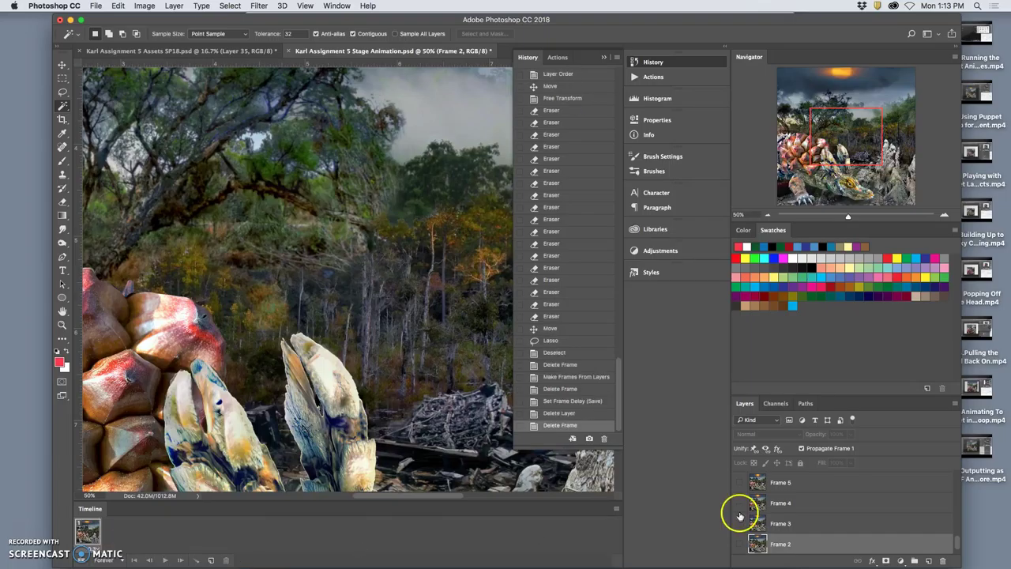
Step: Paste the copied artwork as a new layer above Layer 9 in the Stage Animation document
click(821, 484)
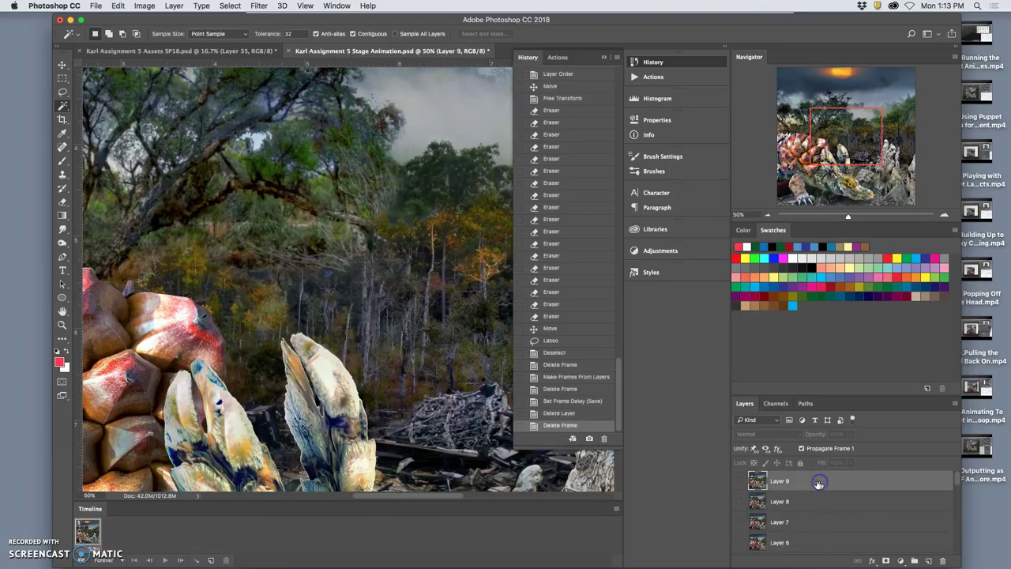
key(super+0)
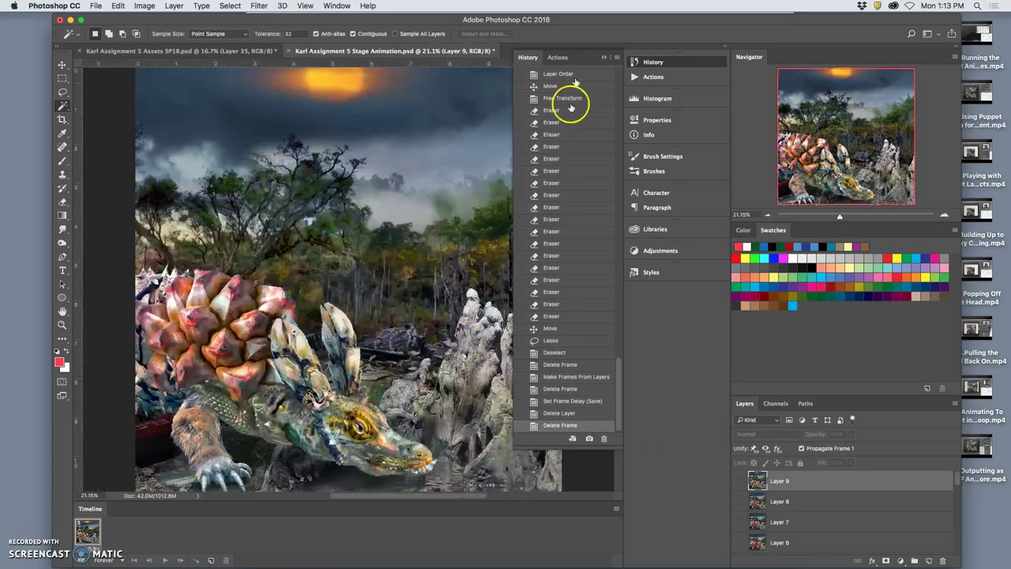
click(603, 58)
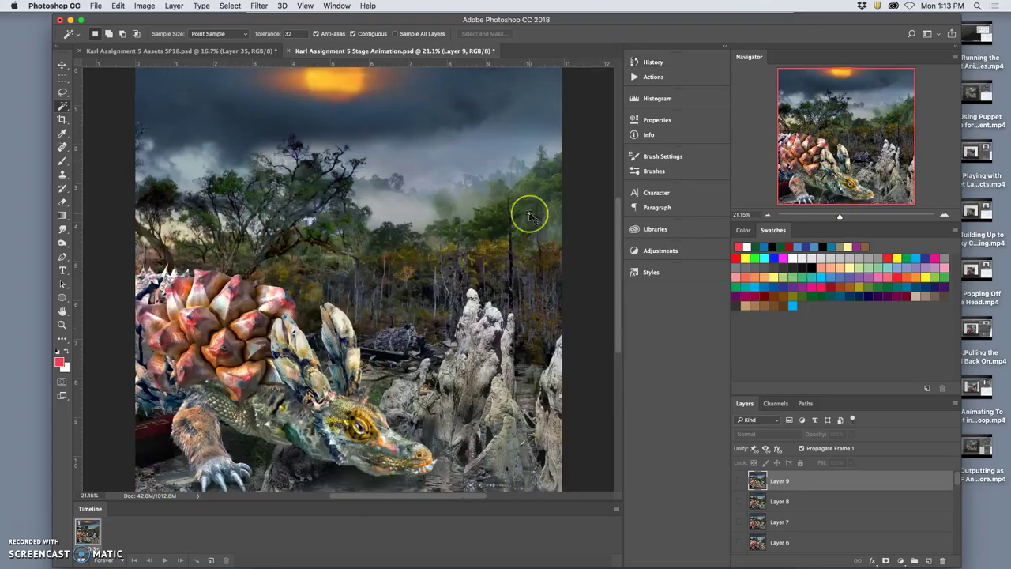
key(super+v)
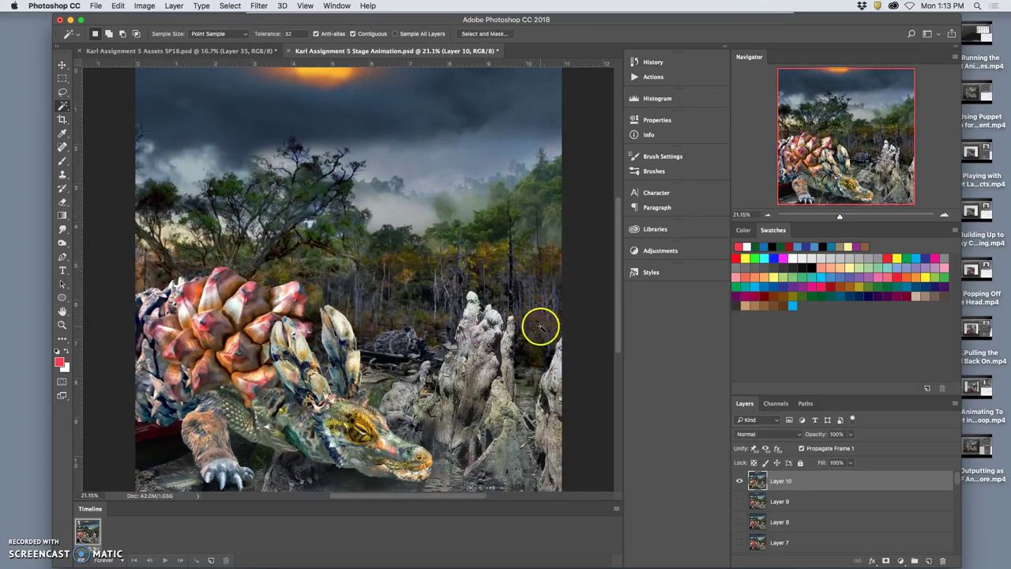
key(super+minus)
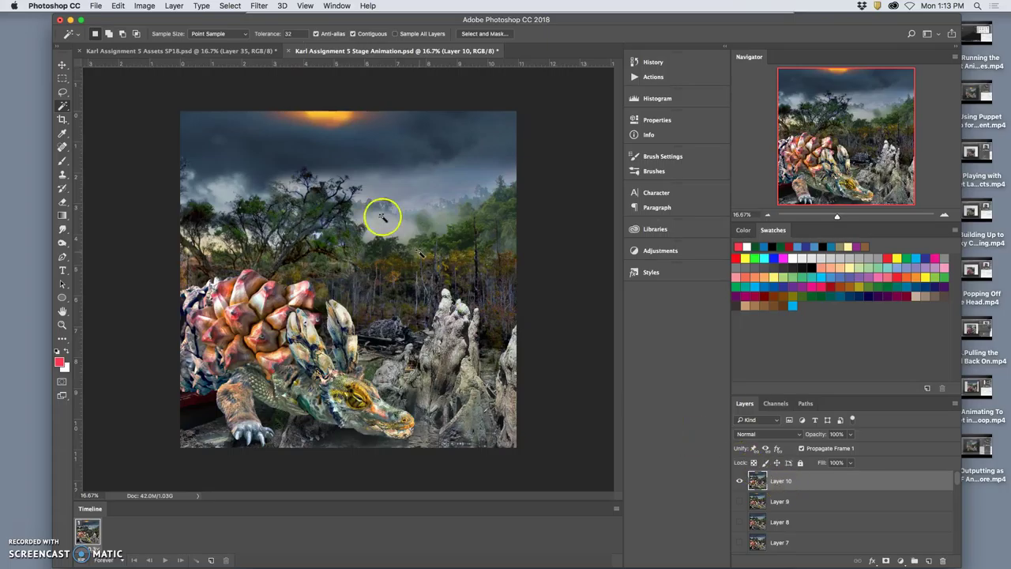
Step: Delete the merged Layer 35 above the zoomed out frame layer in the Assets document
click(167, 48)
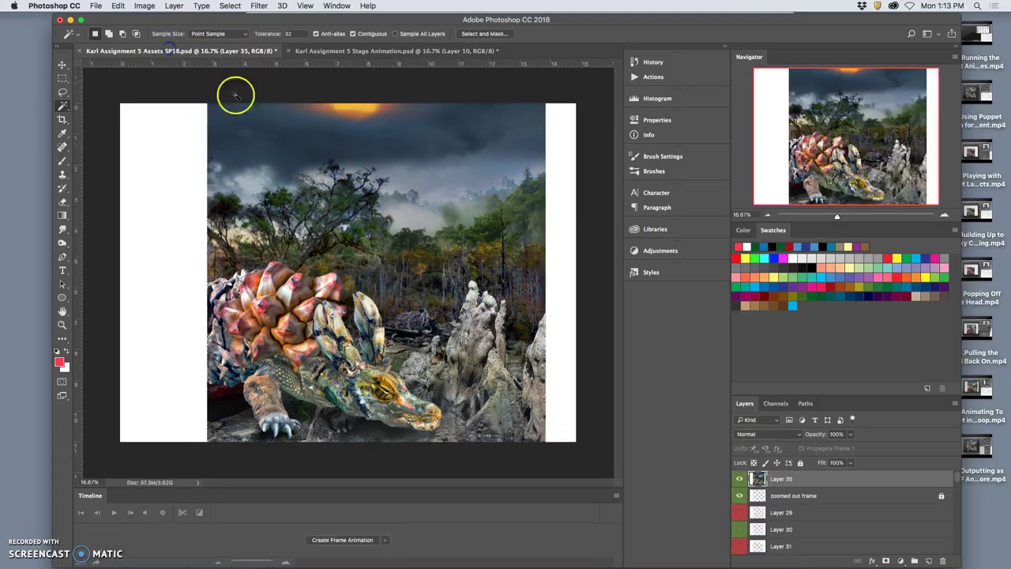
click(786, 471)
key(Delete)
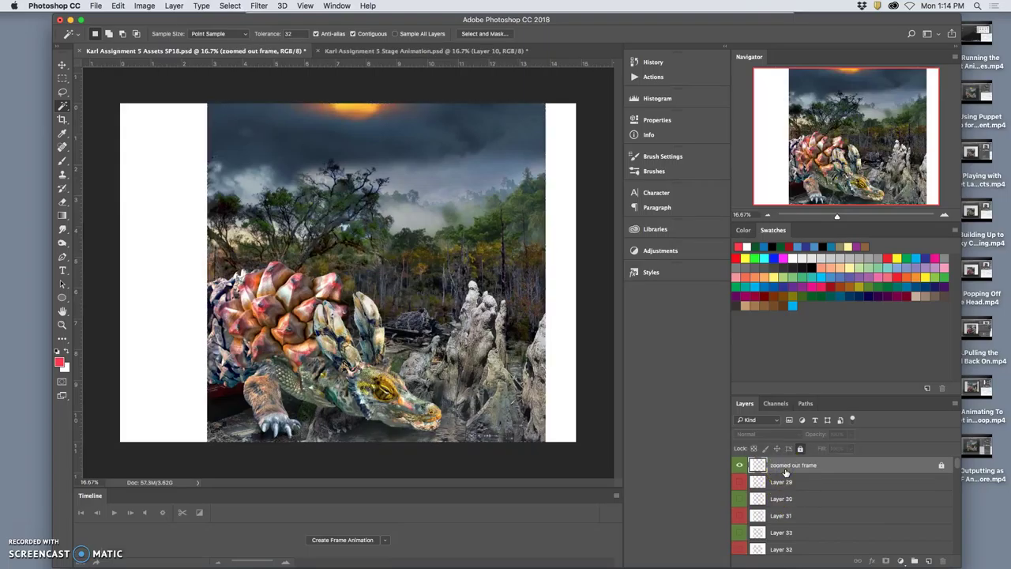
Step: In the Assets document's Texture Fills group, show Texture Fills copy 2 and hide Texture Fills copy
scroll(798, 498, down, 10)
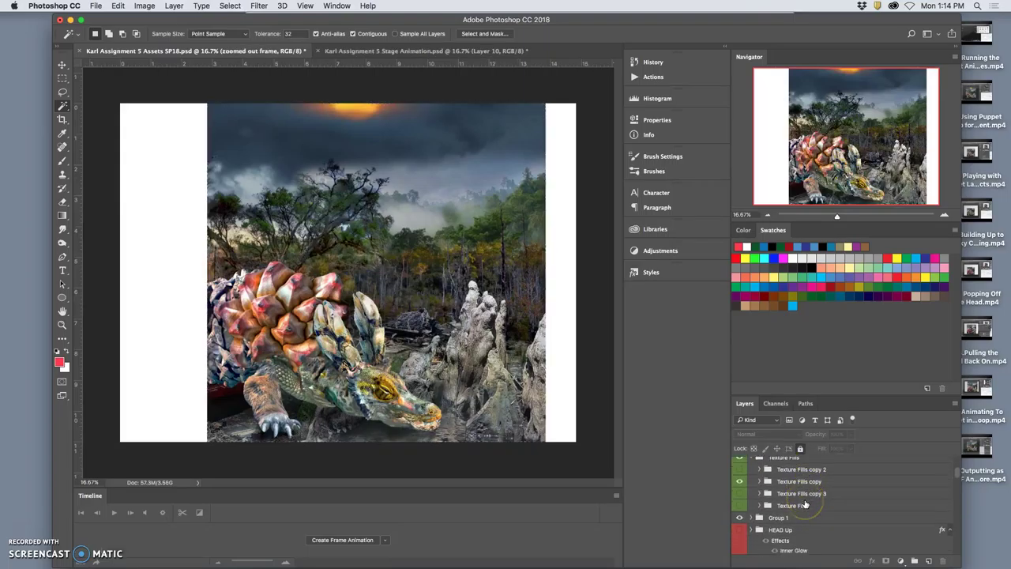
scroll(805, 504, up, 10)
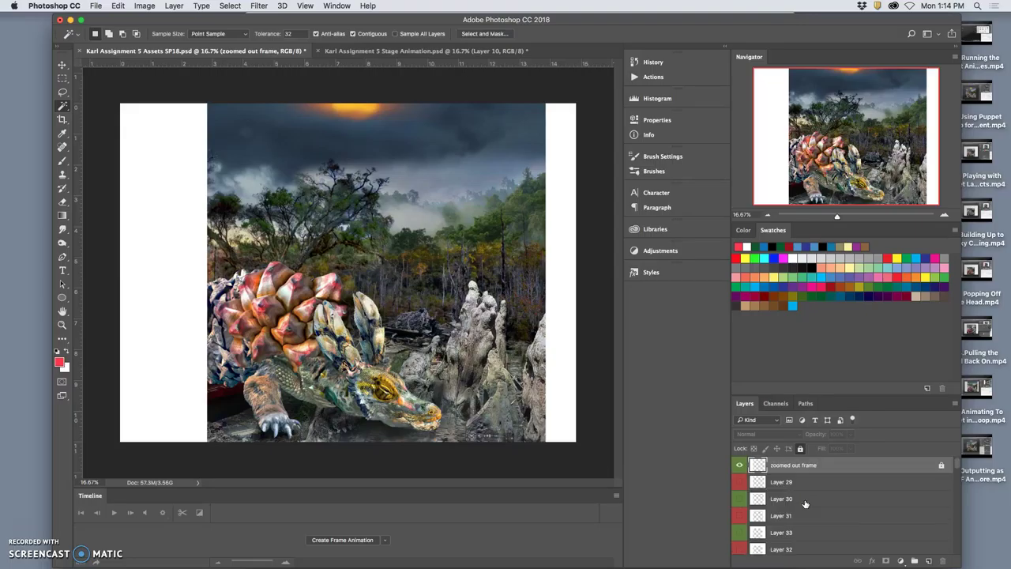
scroll(805, 504, down, 3)
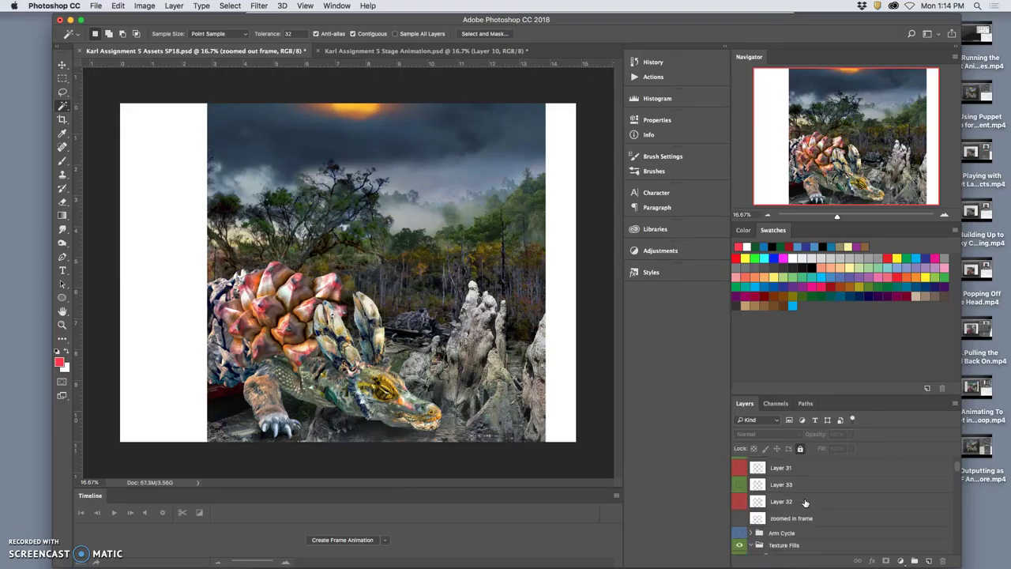
scroll(806, 503, down, 2)
click(740, 524)
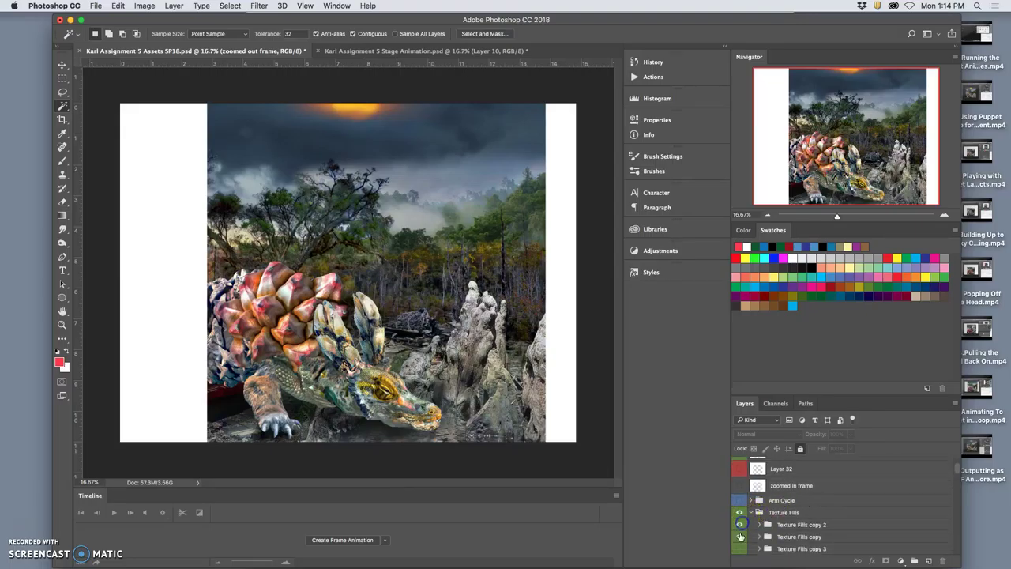
Step: Switch the creature's visible head from the HEAD group to the HEAD Slightly Down group
scroll(787, 536, down, 5)
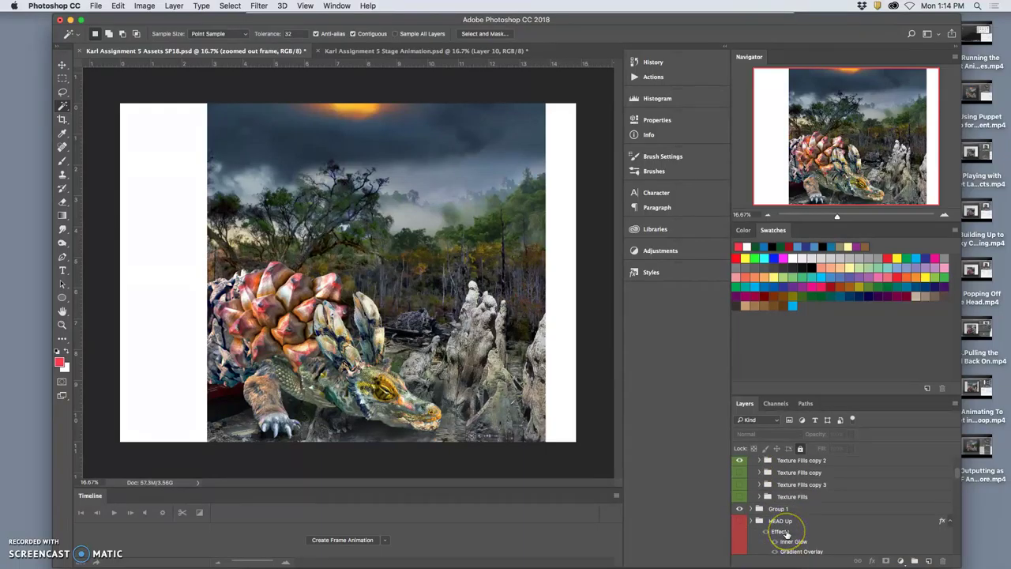
scroll(787, 535, down, 2)
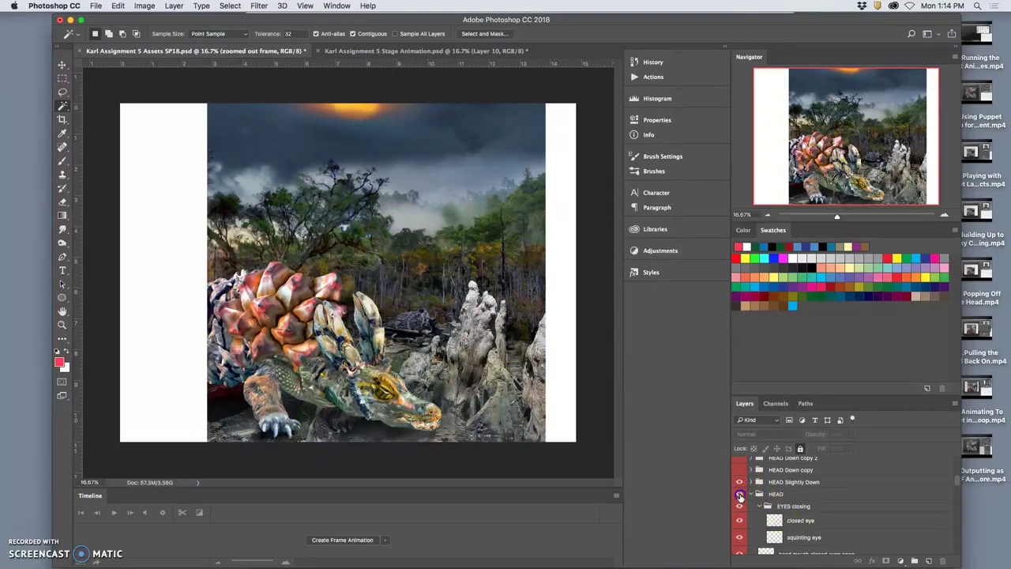
click(740, 495)
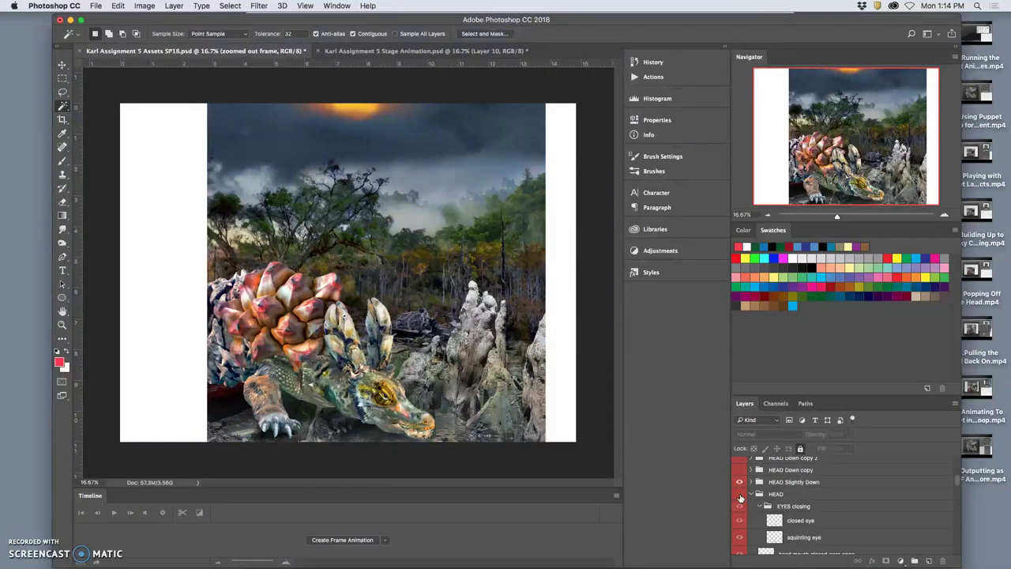
Step: Switch the visible creature body from the Creature Collage copy 8 layer to Creature Collage copy 7
scroll(813, 530, down, 5)
scroll(810, 535, down, 3)
scroll(810, 535, down, 2)
scroll(810, 535, down, 1)
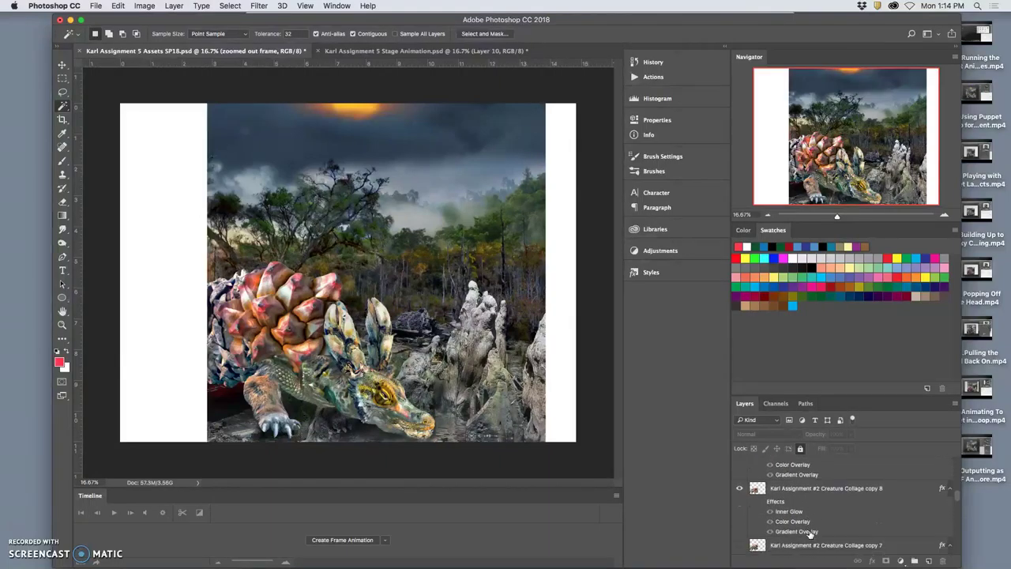
click(738, 490)
click(739, 490)
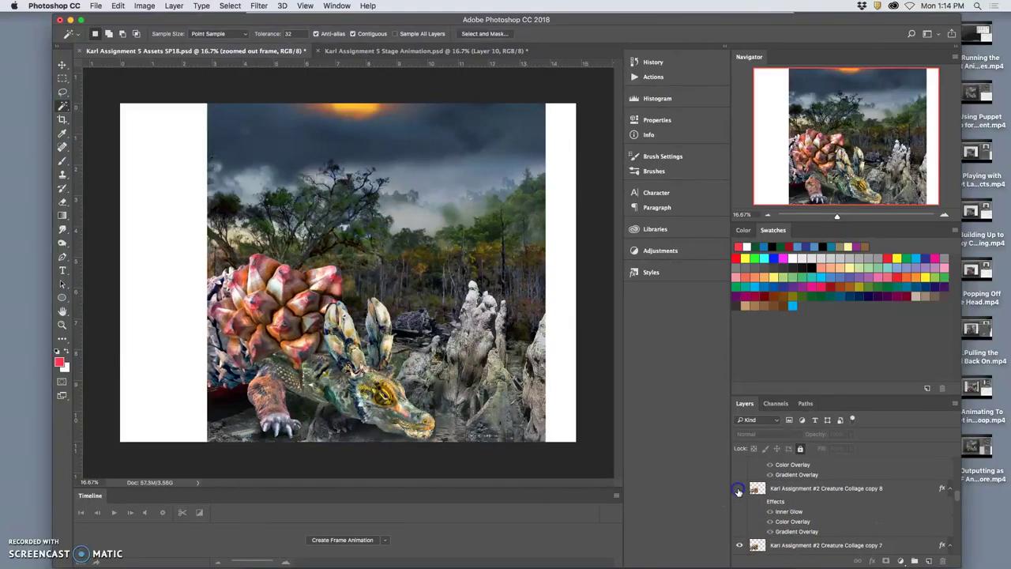
Step: Replace the visible sun, Layer 3 copy 10 in the SUN Setting group, with a duplicate moved up so only its lower edge shows
scroll(768, 528, down, 3)
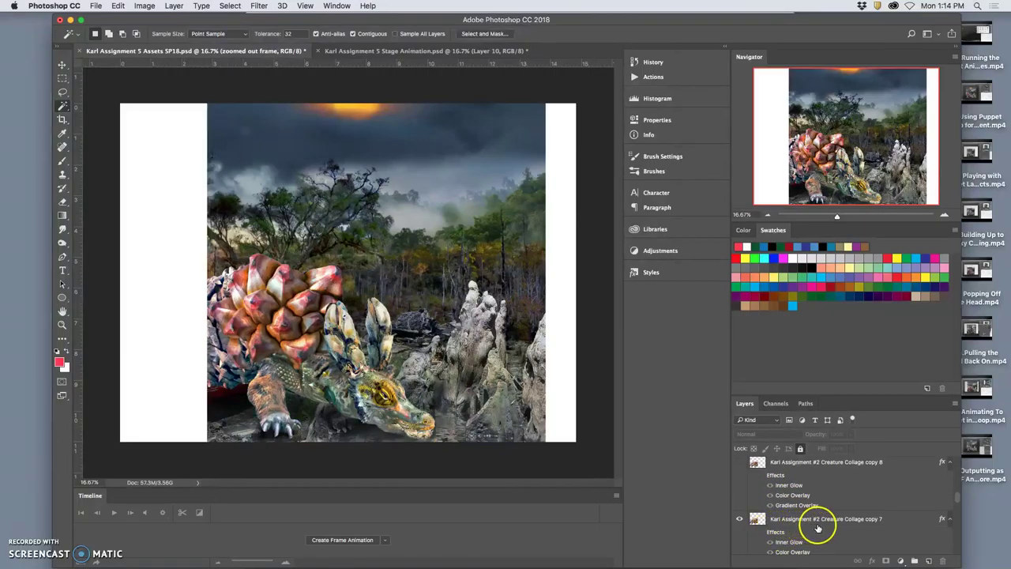
scroll(818, 528, down, 3)
scroll(818, 528, down, 3)
scroll(818, 528, down, 3)
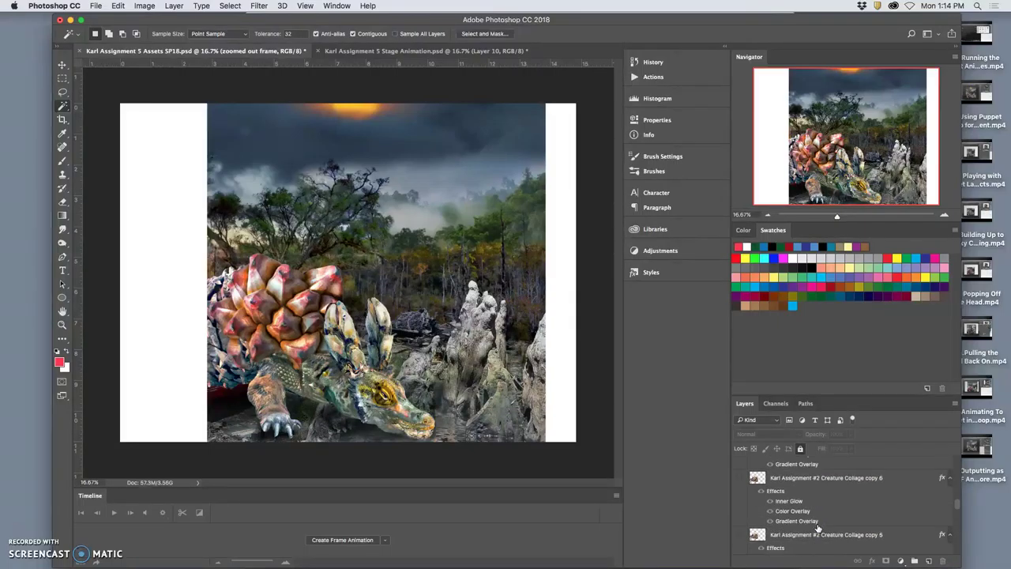
scroll(818, 528, down, 5)
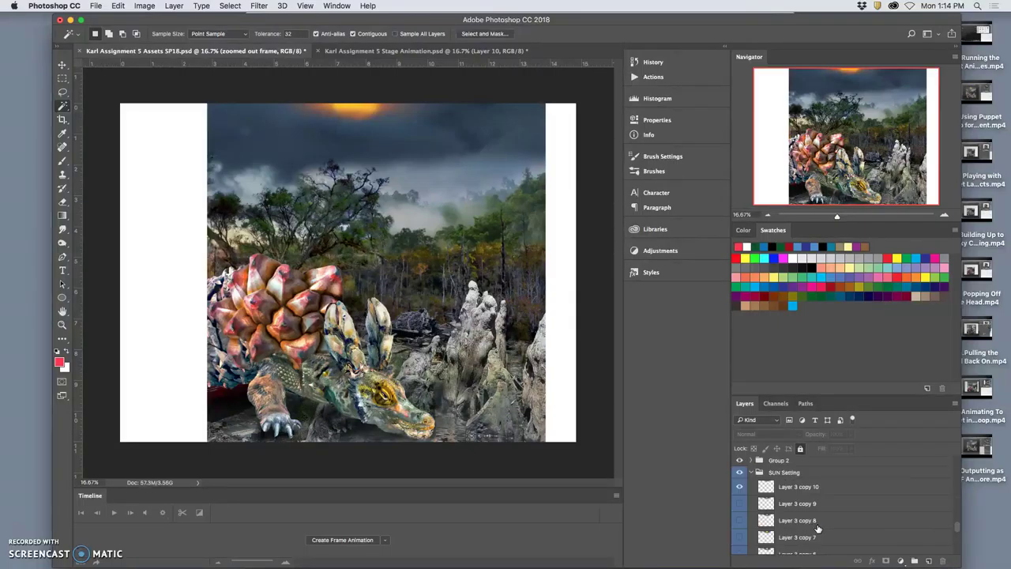
click(766, 486)
scroll(785, 488, up, 5)
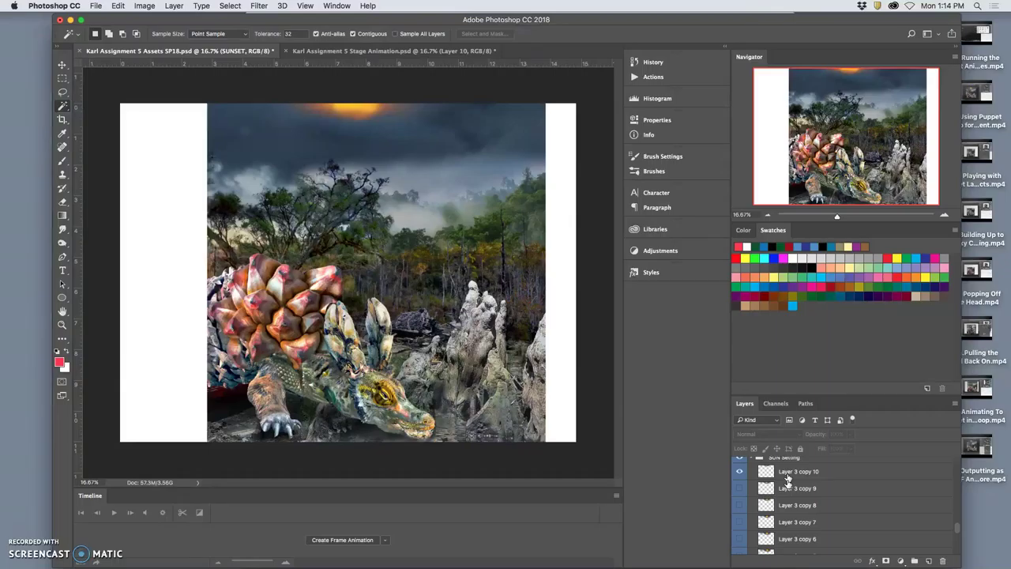
click(788, 474)
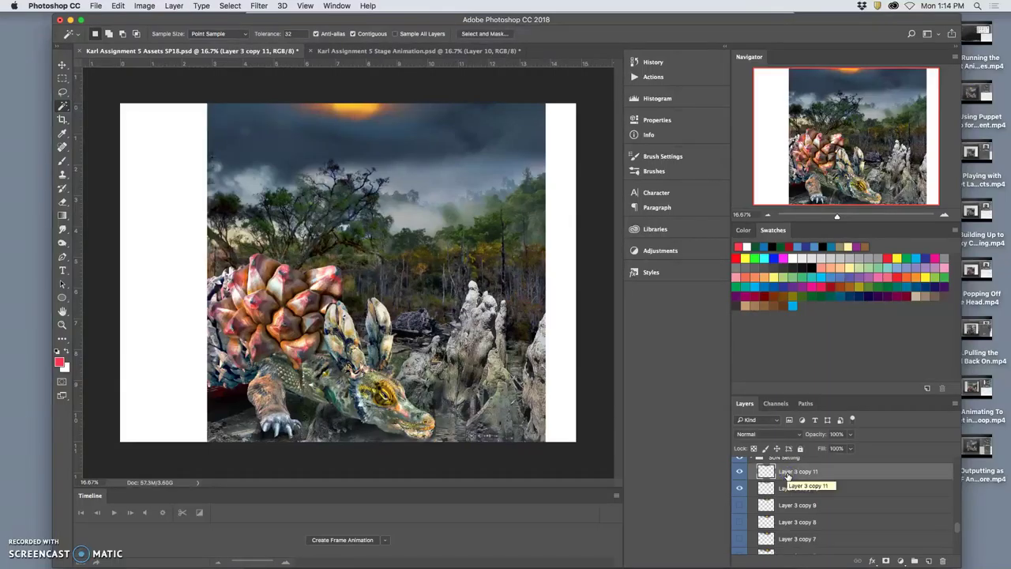
click(739, 488)
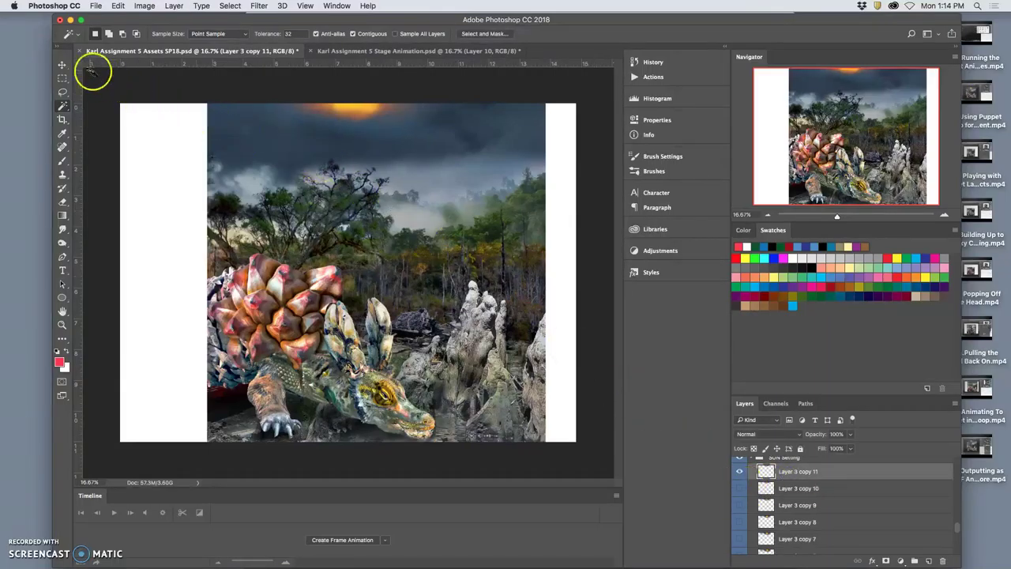
click(63, 64)
drag(348, 109, 337, 101)
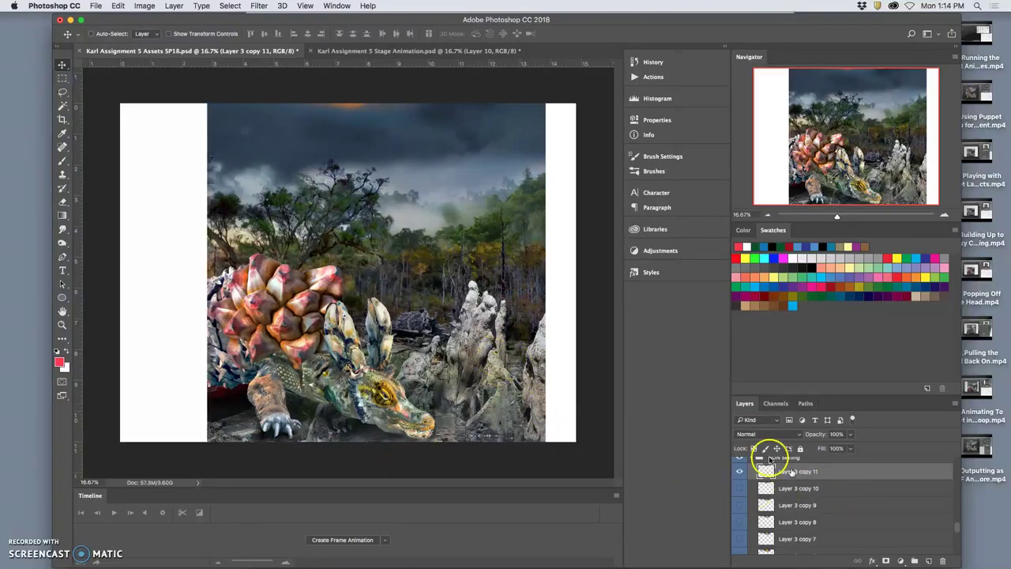
Step: Select the area inside the zoomed out frame layer with the Magic Wand and merge the visible artwork into a new layer above it
scroll(851, 504, up, 1)
scroll(852, 506, up, 5)
click(830, 468)
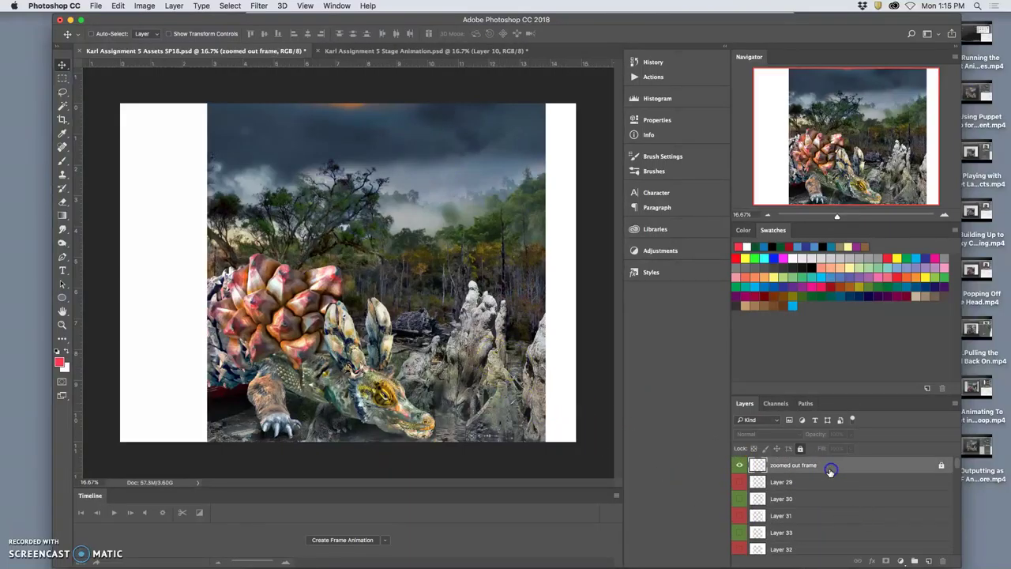
click(63, 105)
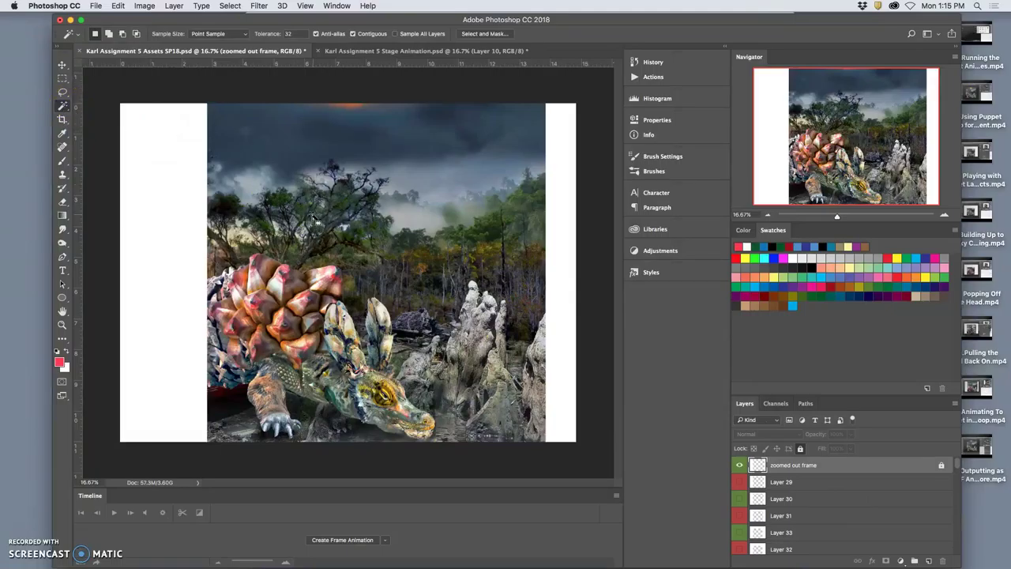
click(316, 222)
click(300, 153)
click(172, 7)
click(204, 405)
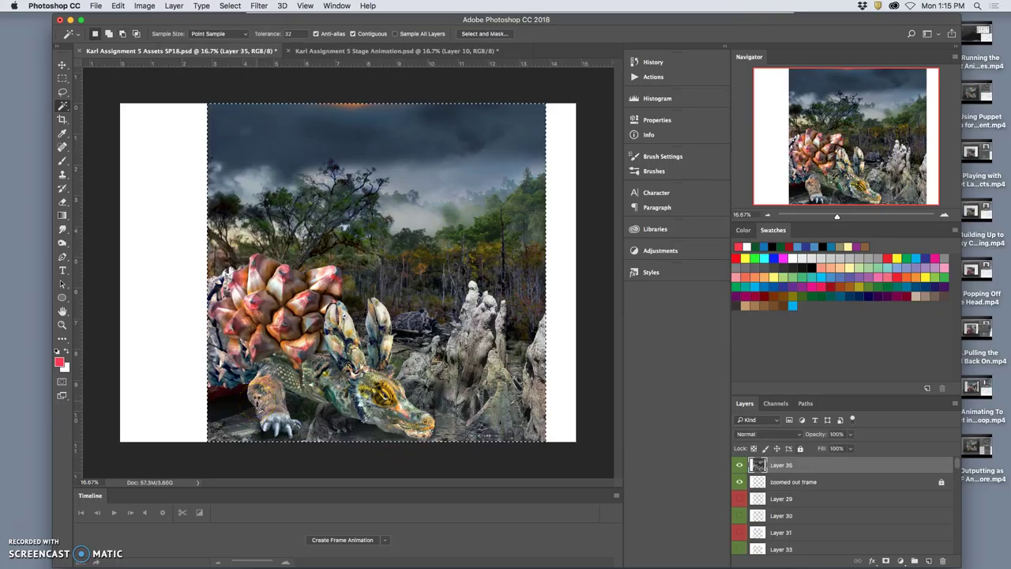
Step: Copy the merged frame artwork and paste it as a new layer above Layer 10 in the Stage Animation document
key(super+c)
click(388, 51)
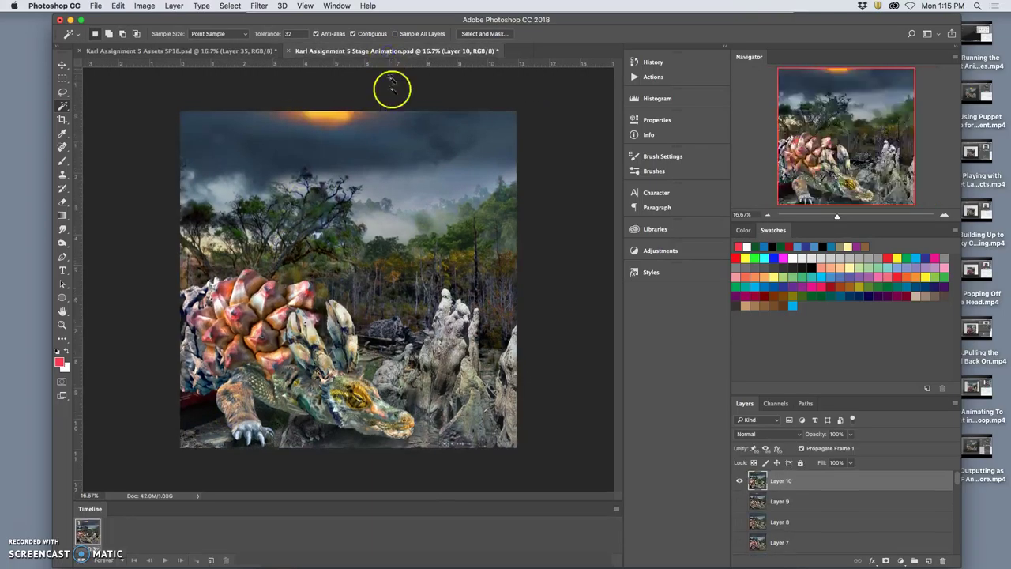
key(super+v)
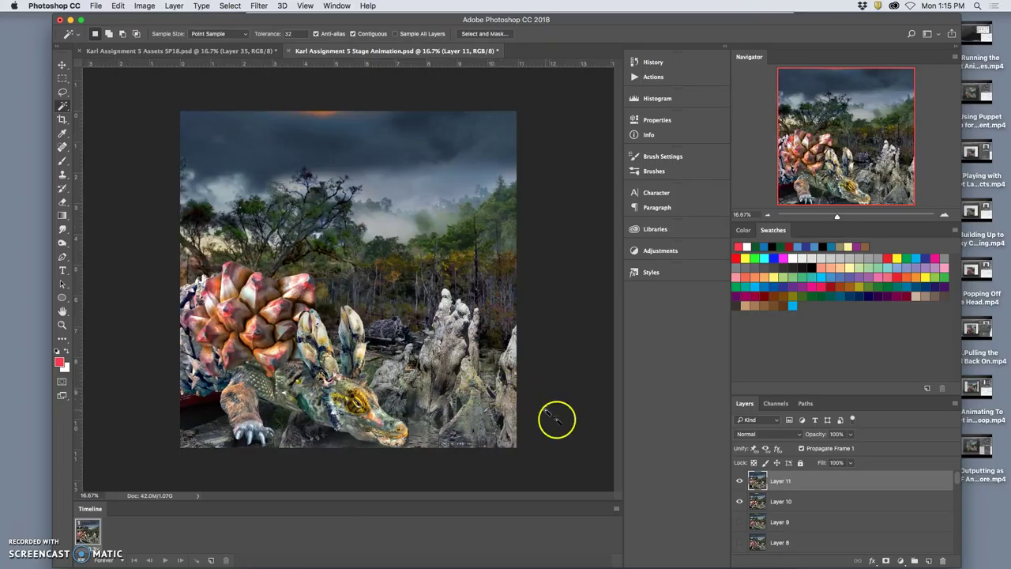
Step: Toggle the visibility of Layer 11 to compare the new frame with Layer 10 beneath it
click(740, 480)
click(740, 480)
click(740, 481)
click(740, 480)
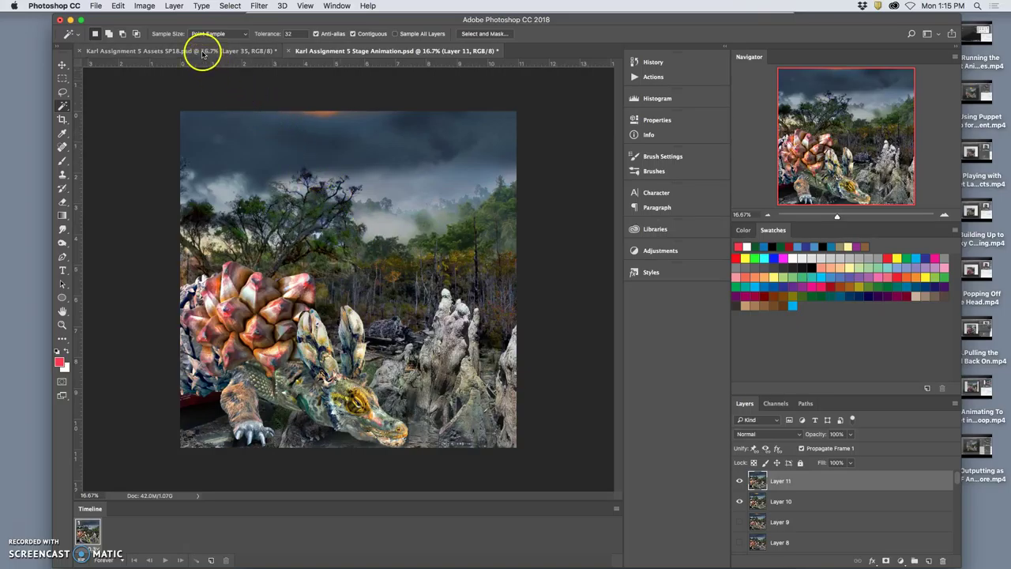
Step: Return to the Assets document, clear the selection and delete the merged Layer 35
click(202, 52)
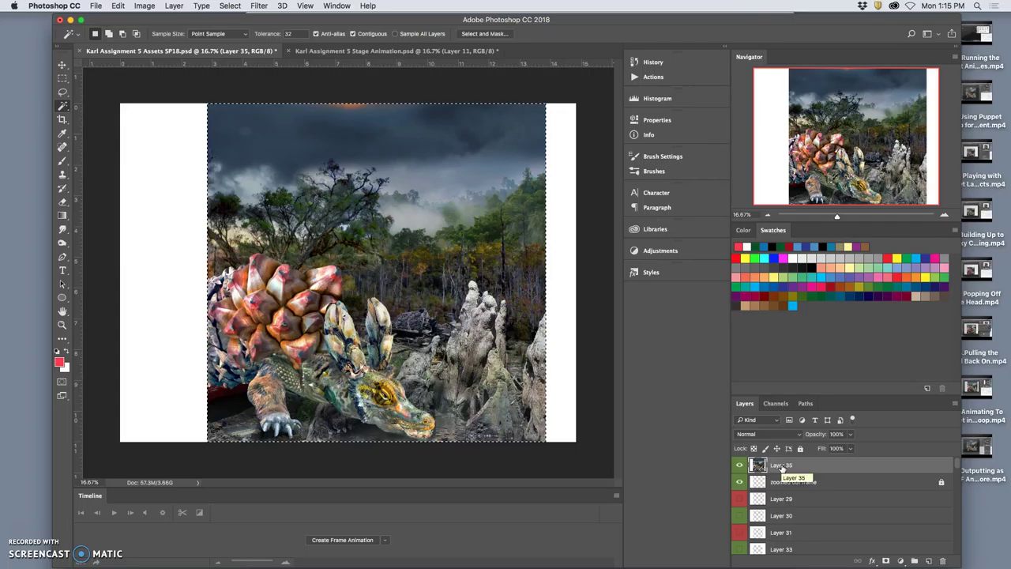
key(super+d)
key(Delete)
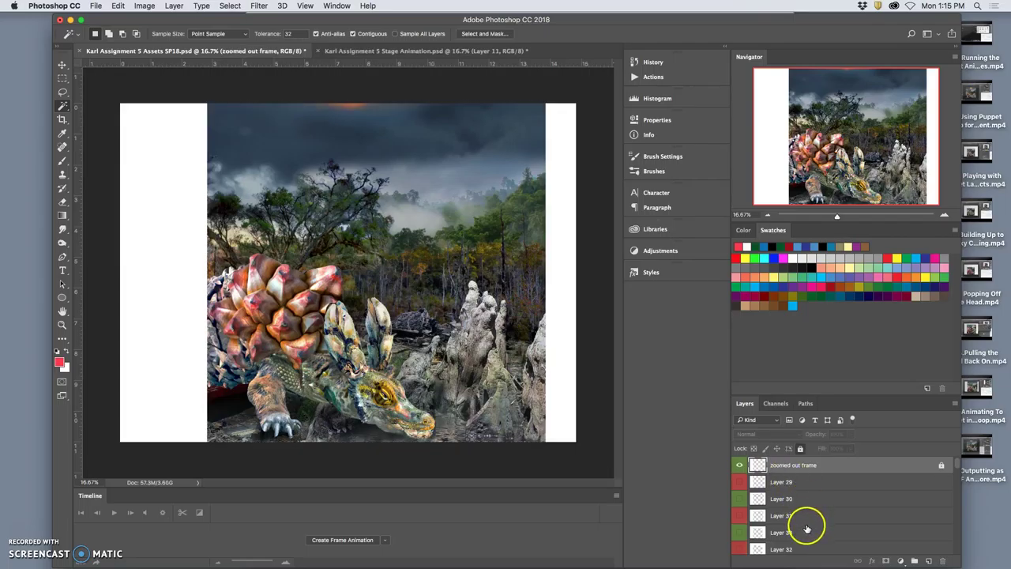
Step: Show the HEAD Down copy group and hide the HEAD Slightly Down group
scroll(807, 528, down, 2)
drag(807, 527, 742, 522)
click(741, 522)
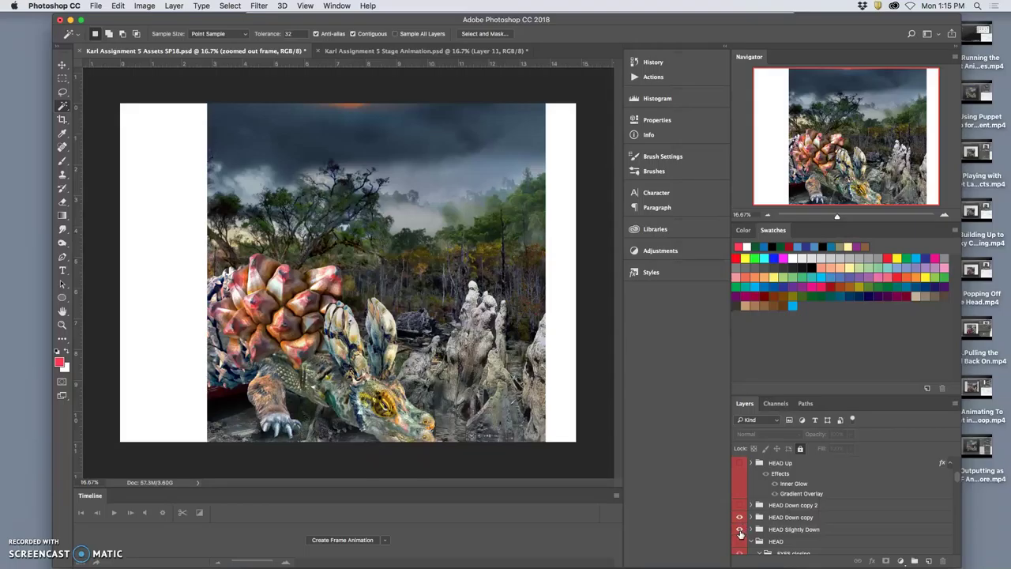
click(741, 530)
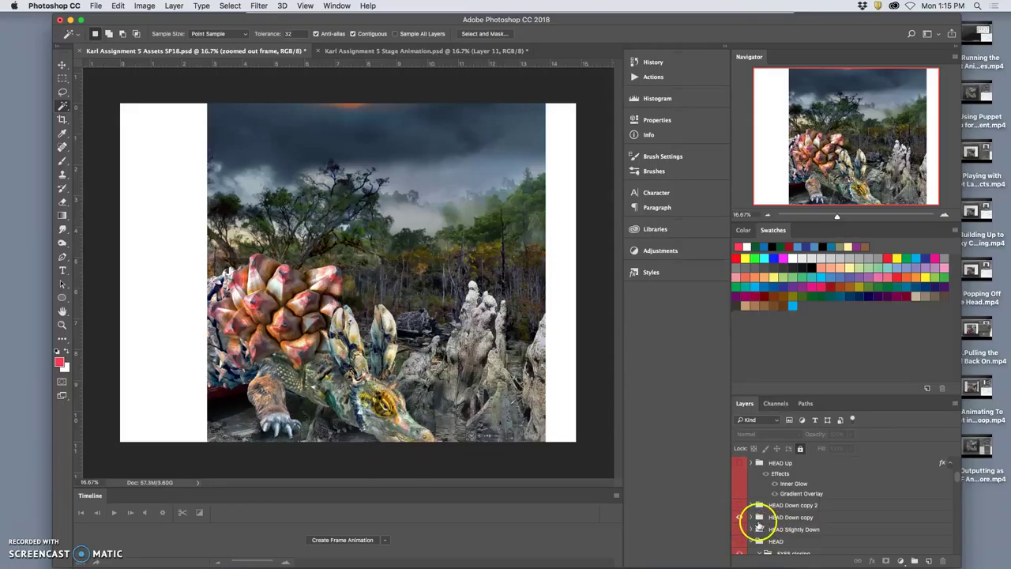
Step: Inside the HEAD Down copy group, show the semi-open mouth layer in place of the semi-semi-open mouth copy
click(751, 517)
scroll(763, 523, down, 1)
scroll(770, 527, down, 1)
click(743, 524)
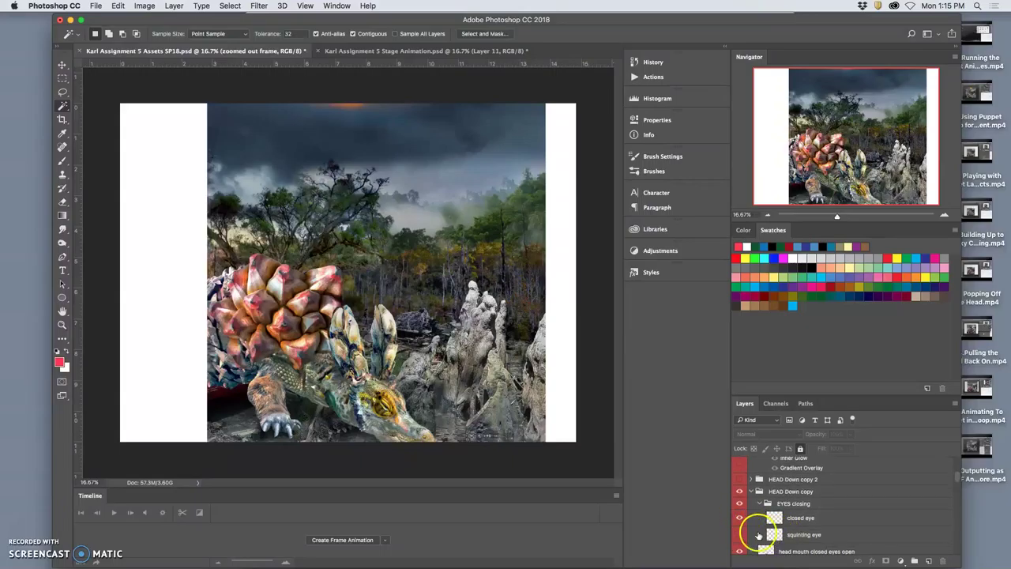
click(742, 534)
scroll(774, 536, down, 3)
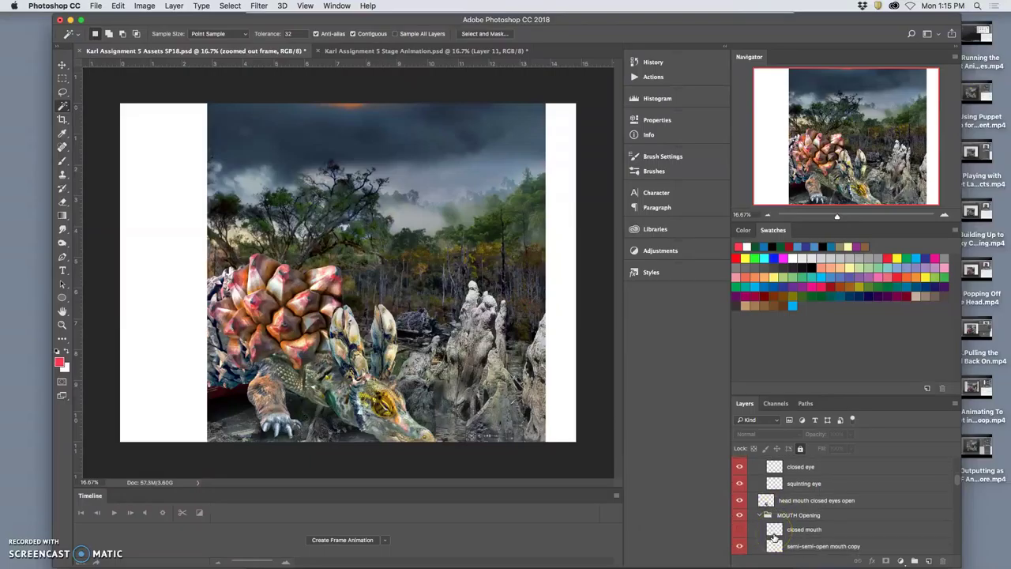
scroll(775, 537, down, 5)
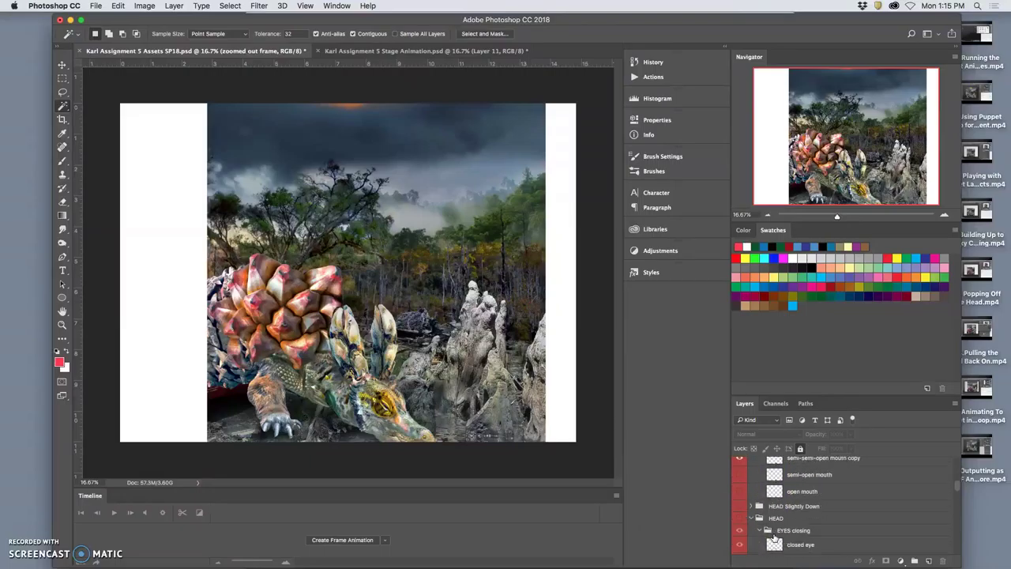
scroll(774, 537, up, 3)
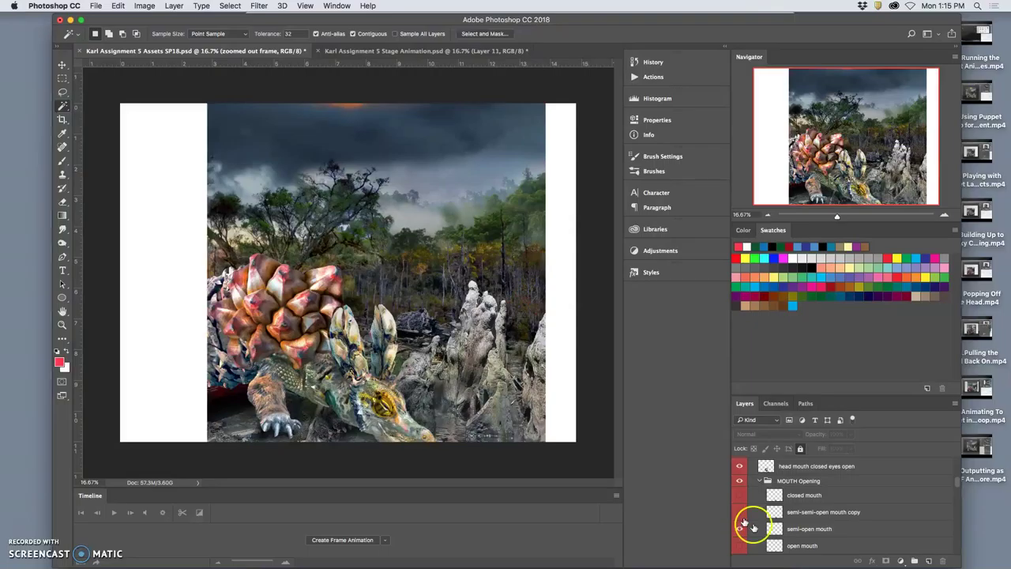
click(748, 544)
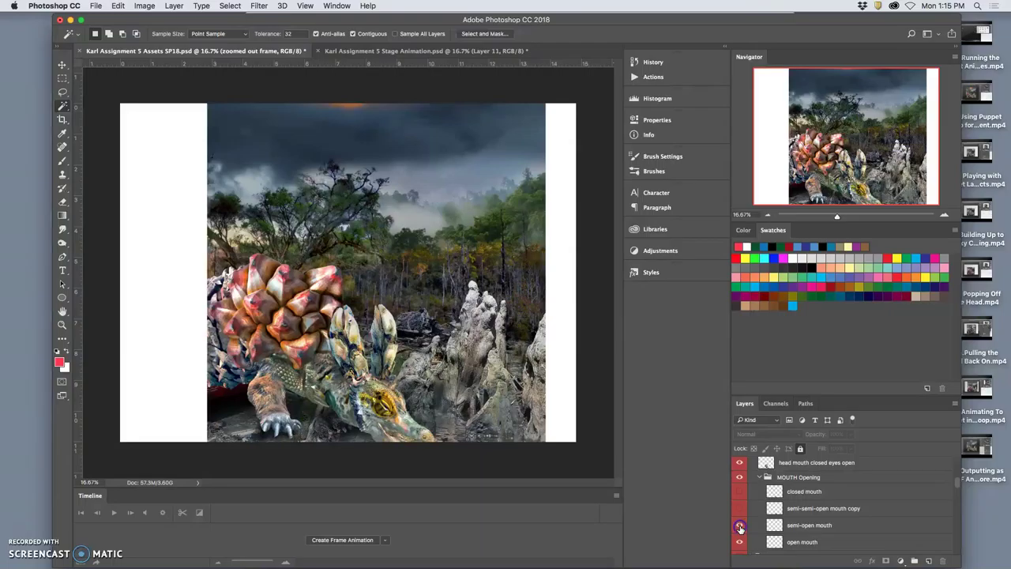
scroll(753, 545, down, 5)
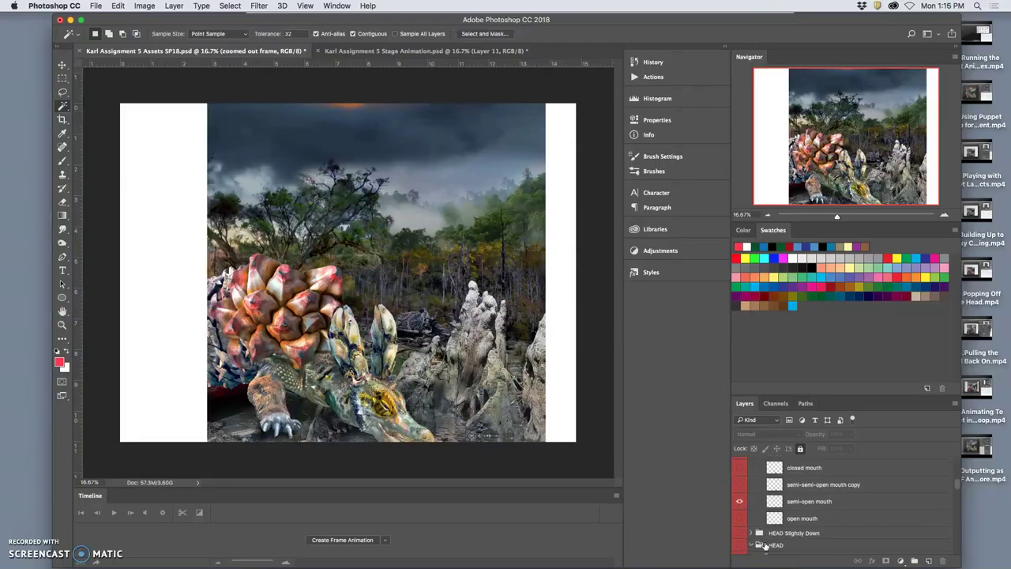
Step: Preview alternative body poses by briefly showing Creature Collage copy 6 and Creature Collage copy 4 over the current pose
scroll(766, 546, up, 3)
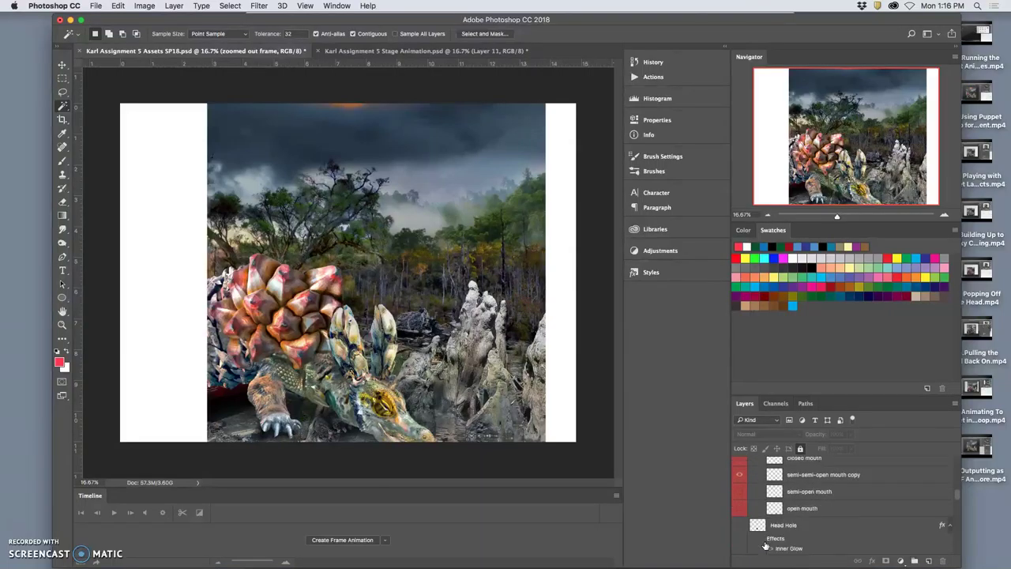
scroll(766, 545, up, 5)
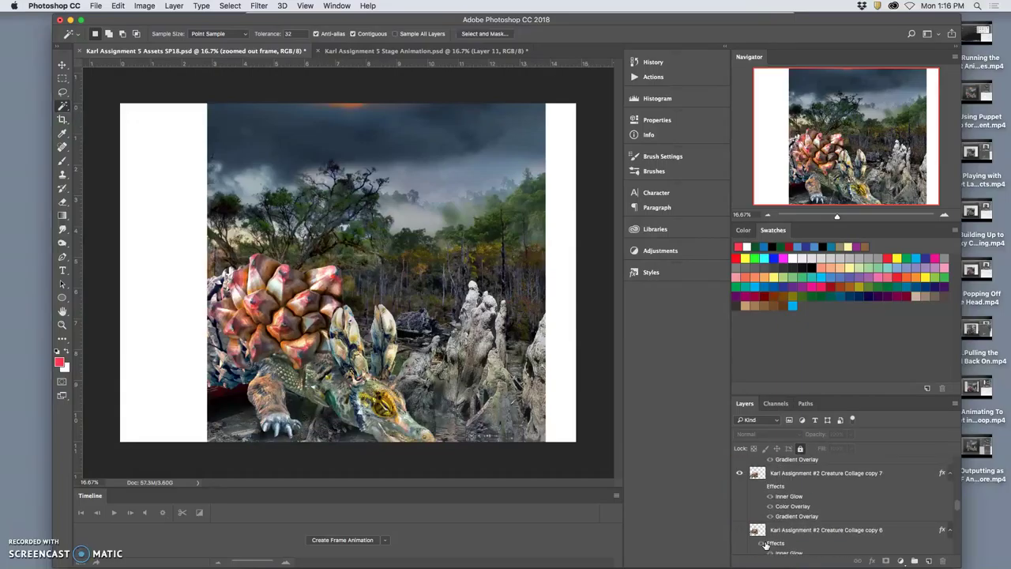
scroll(766, 545, up, 1)
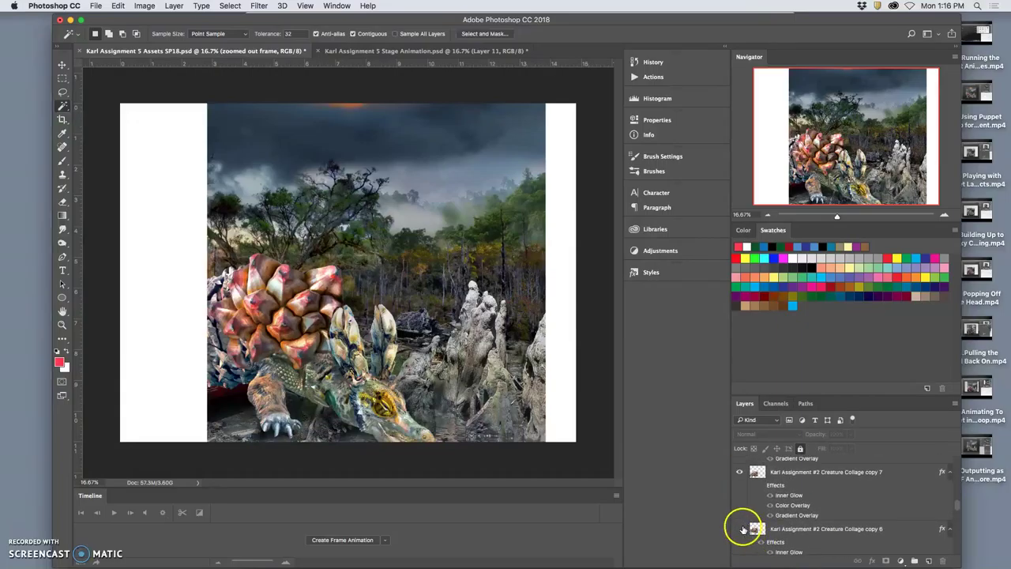
click(740, 529)
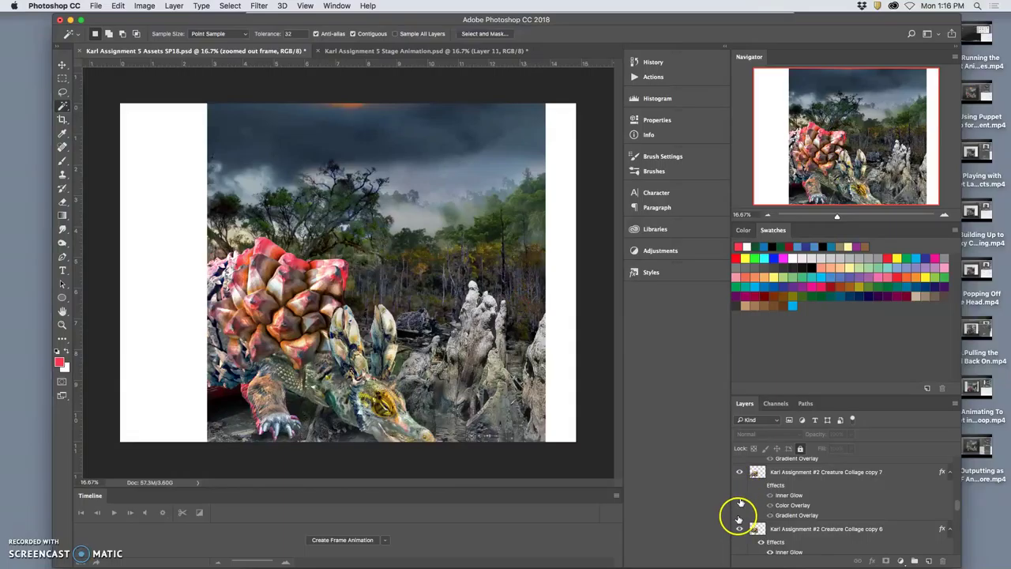
click(737, 527)
scroll(749, 510, up, 3)
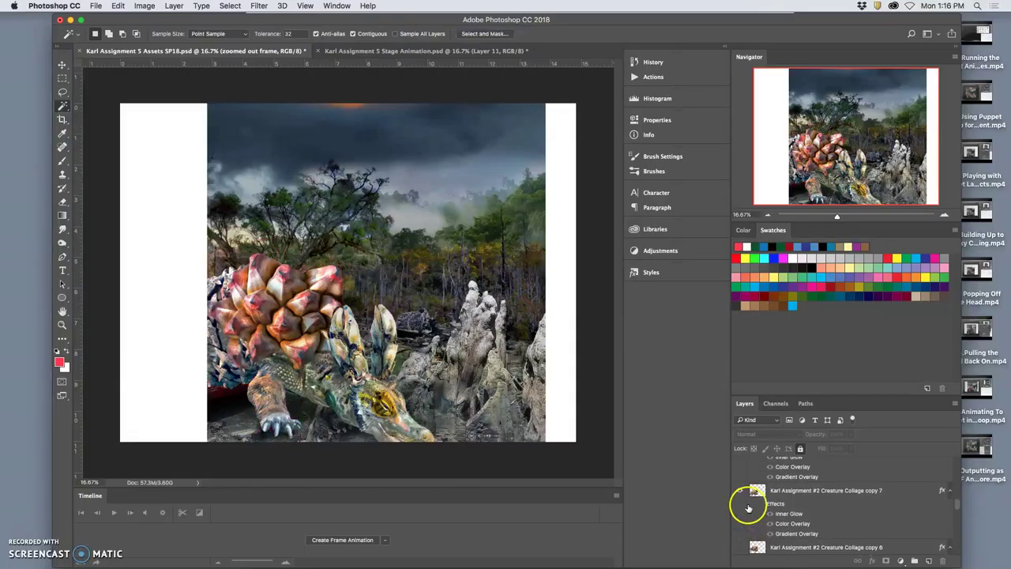
click(740, 505)
click(739, 505)
scroll(752, 519, down, 1)
scroll(752, 519, down, 10)
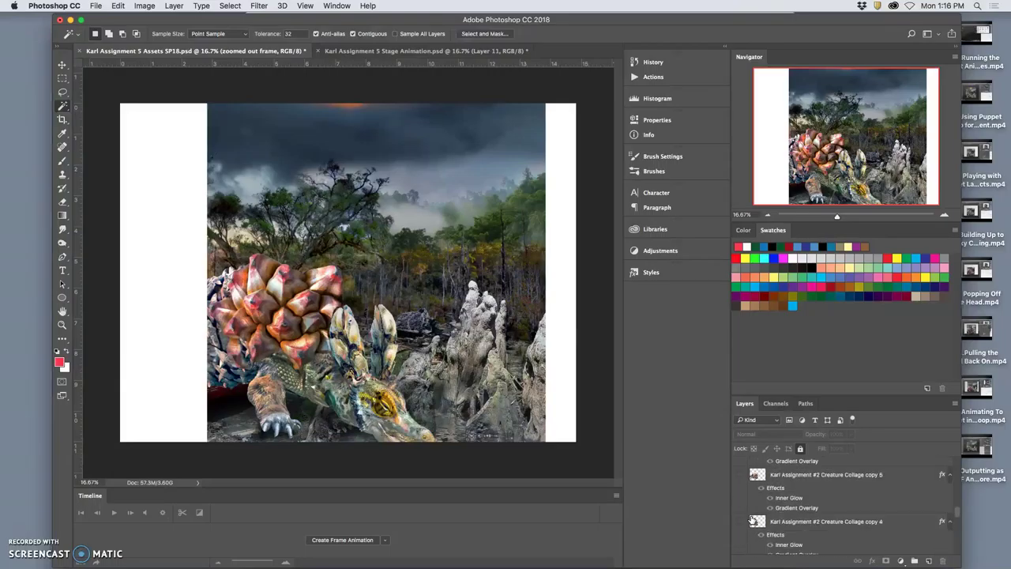
click(740, 521)
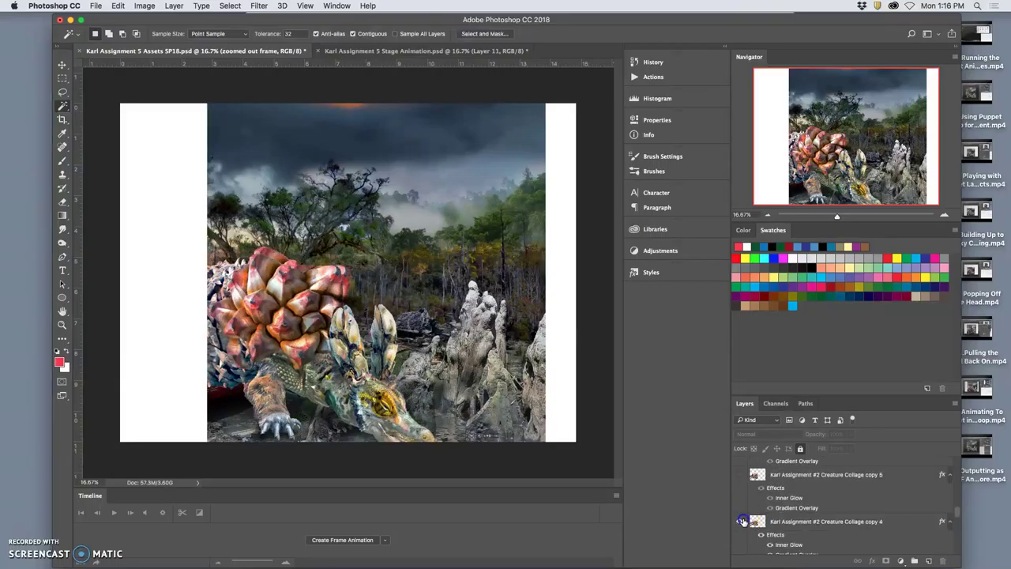
click(743, 522)
scroll(743, 523, down, 5)
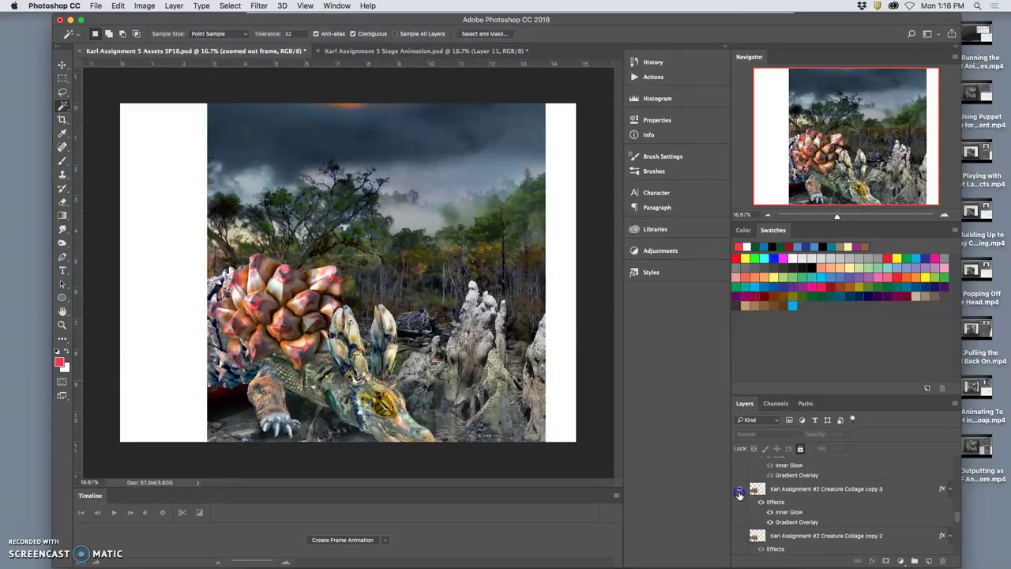
Step: Show the Creature Collage copy 3 body layer and hide Creature Collage copy 7
click(739, 490)
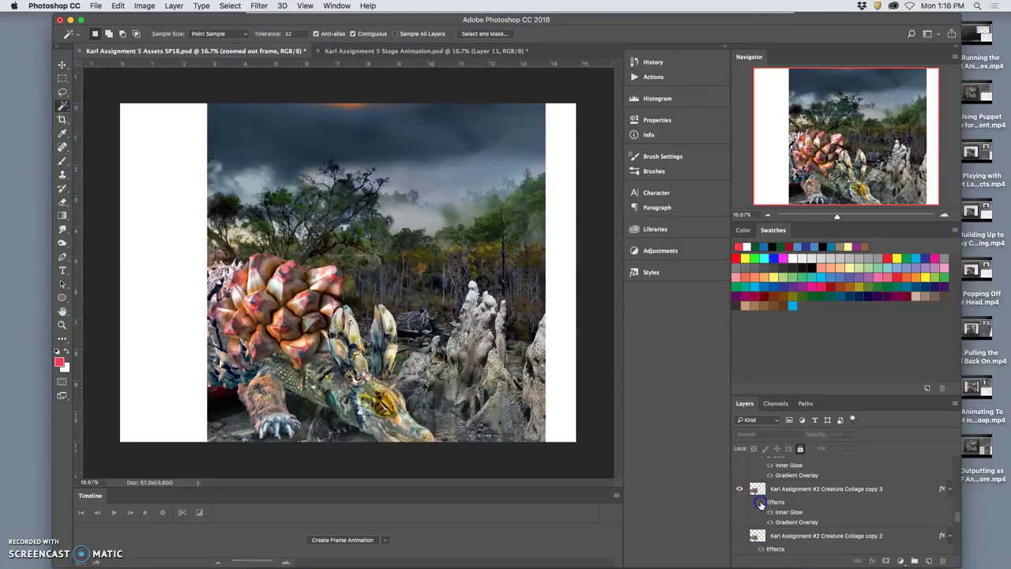
scroll(760, 504, up, 6)
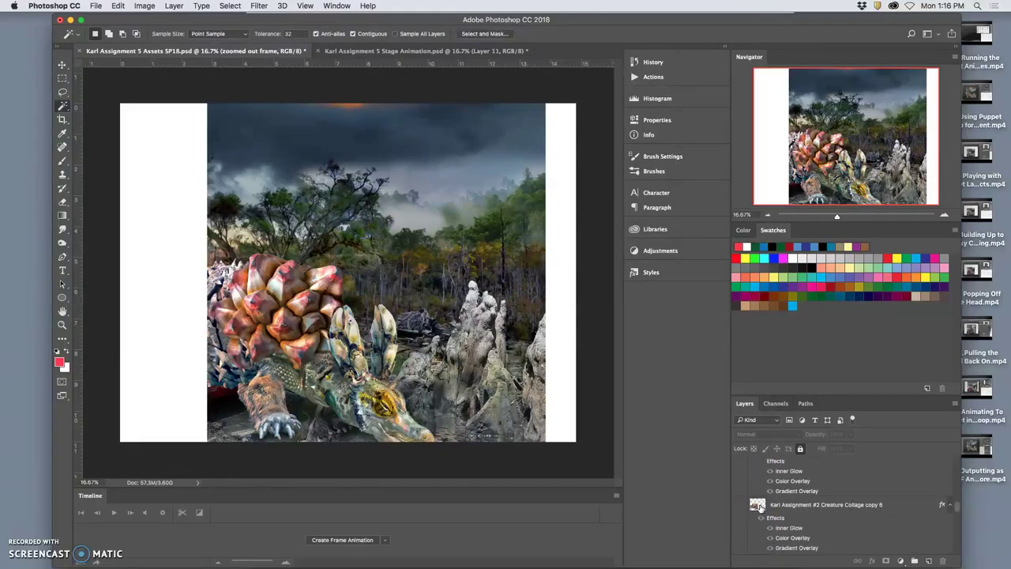
scroll(761, 506, down, 1)
click(737, 499)
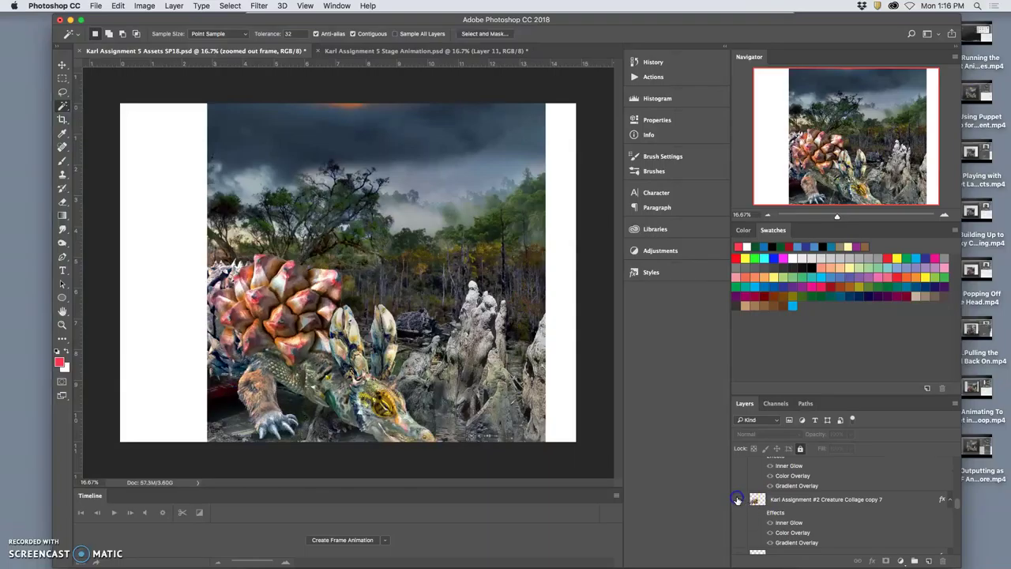
click(774, 519)
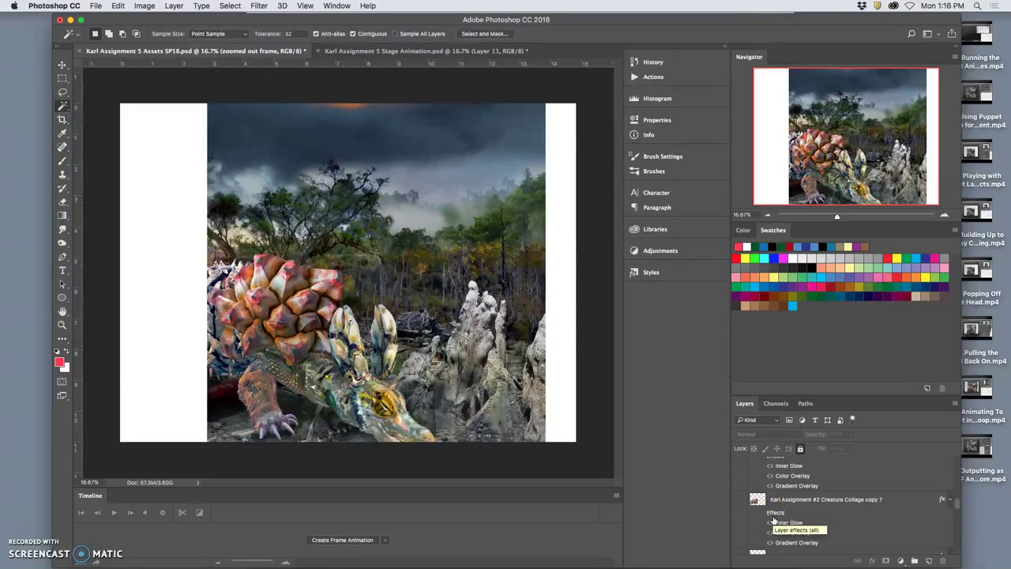
click(774, 519)
Step: In the SUN Setting group, duplicate Layer 3 copy 11, hide the original and move the duplicated sun up out of the picture
scroll(774, 519, down, 8)
scroll(774, 519, down, 5)
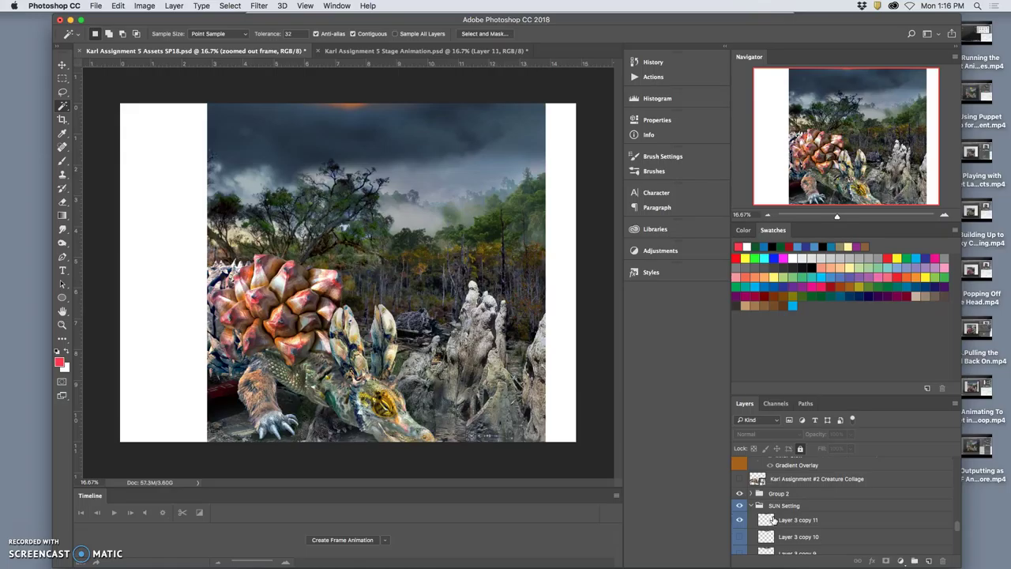
scroll(773, 519, down, 2)
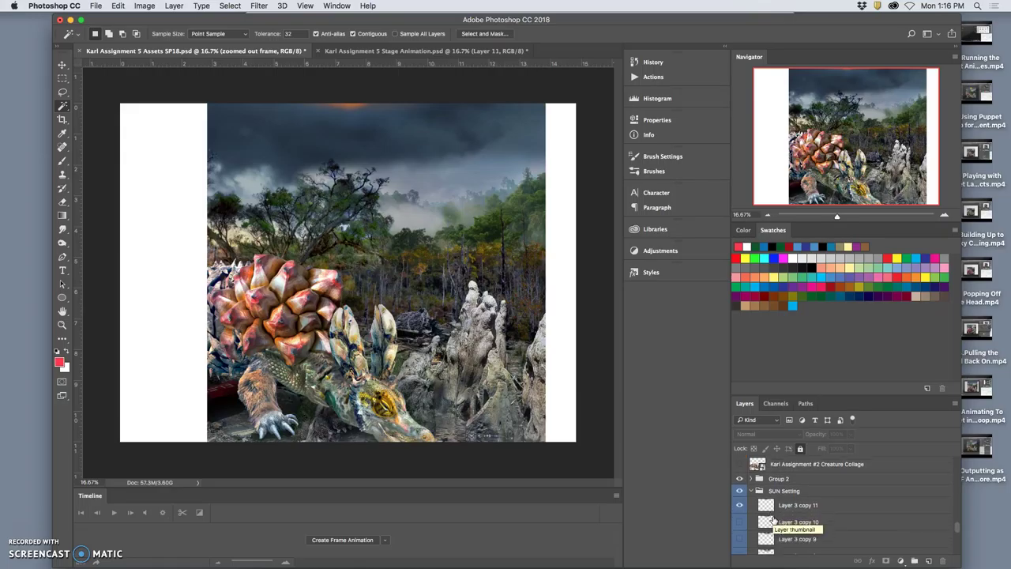
click(781, 507)
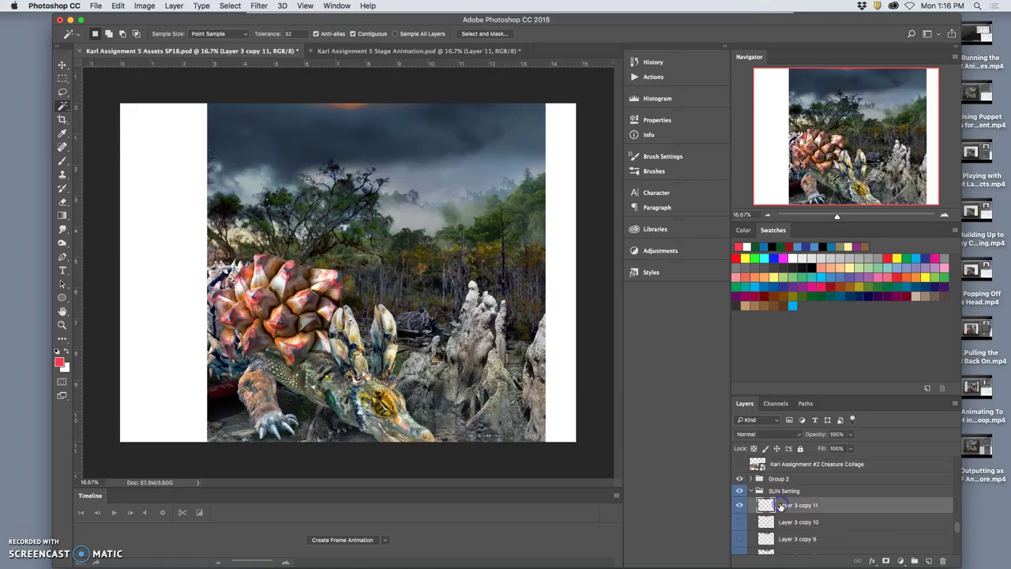
key(super+j)
click(61, 64)
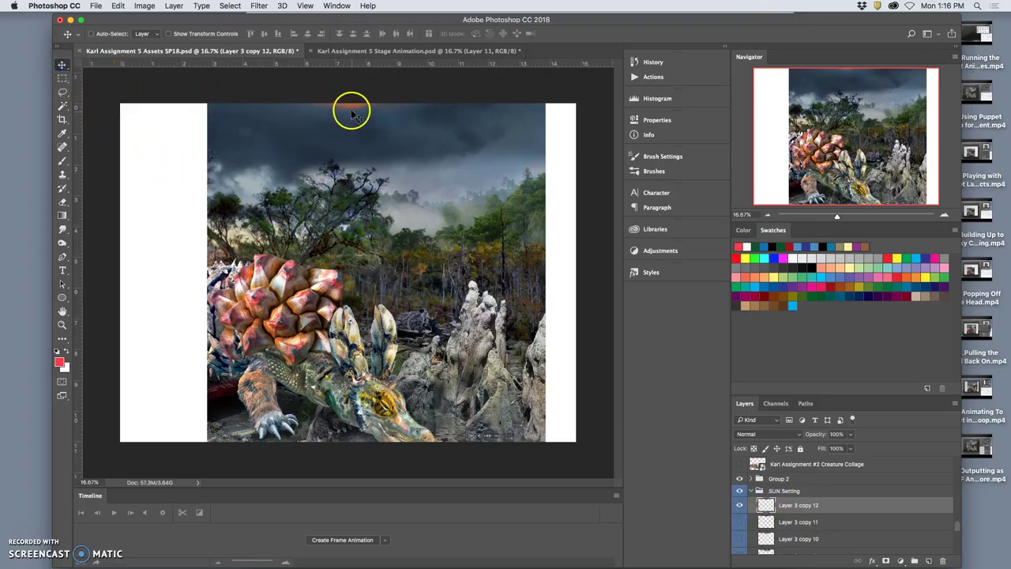
drag(351, 111, 343, 100)
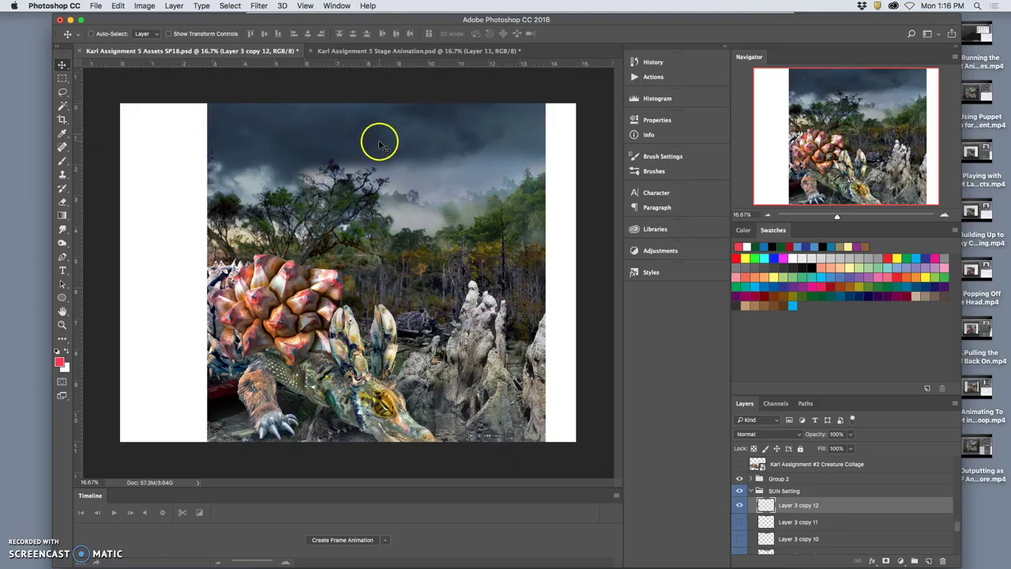
click(742, 506)
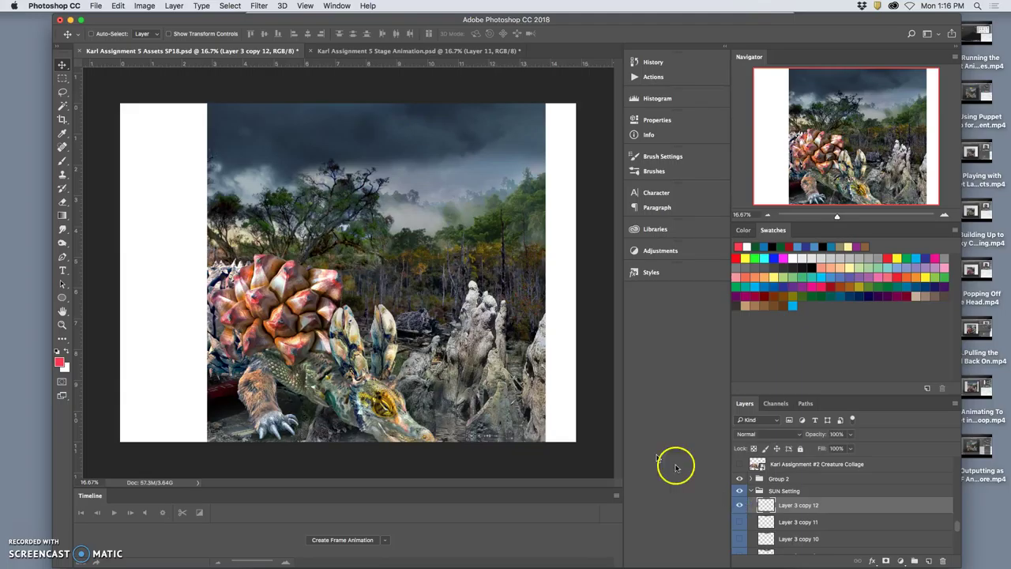
Step: Select the picture area inside the zoomed out frame layer with the Magic Wand
scroll(824, 518, up, 5)
scroll(824, 517, up, 5)
click(803, 466)
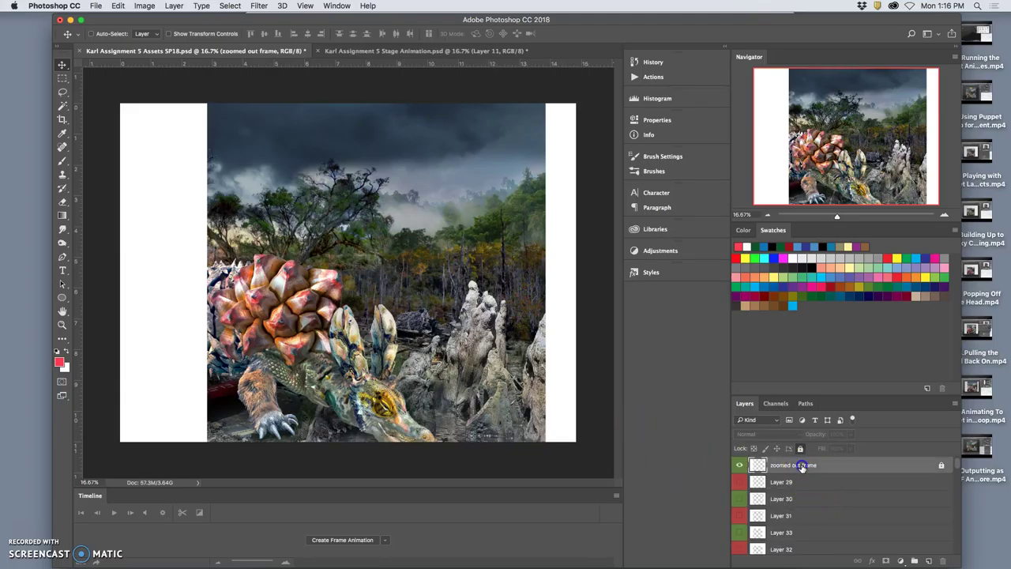
click(62, 107)
click(316, 190)
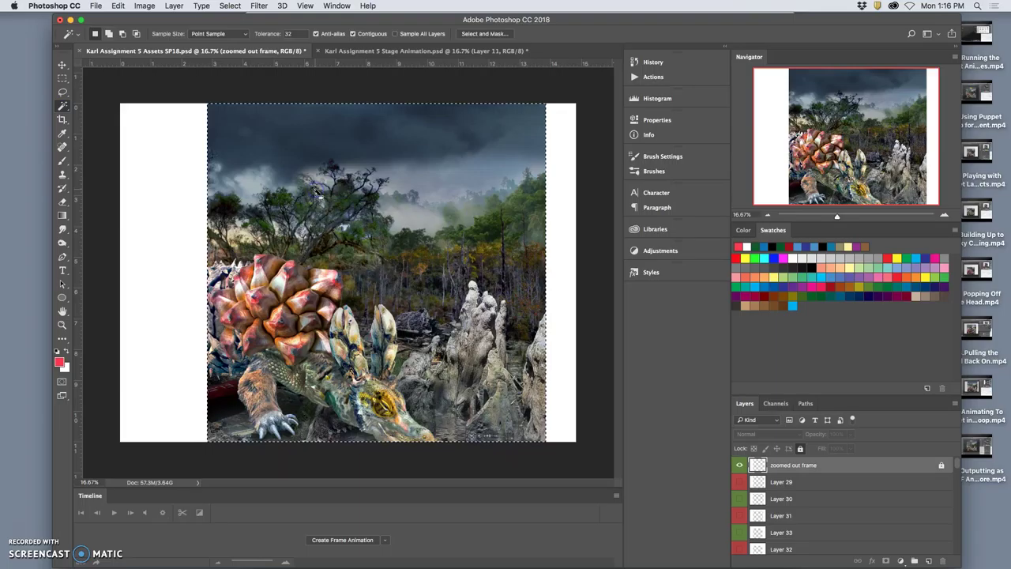
Step: Merge the visible layers into a new layer and paste its selected picture area into the Stage Animation document
click(174, 5)
alt+click(225, 403)
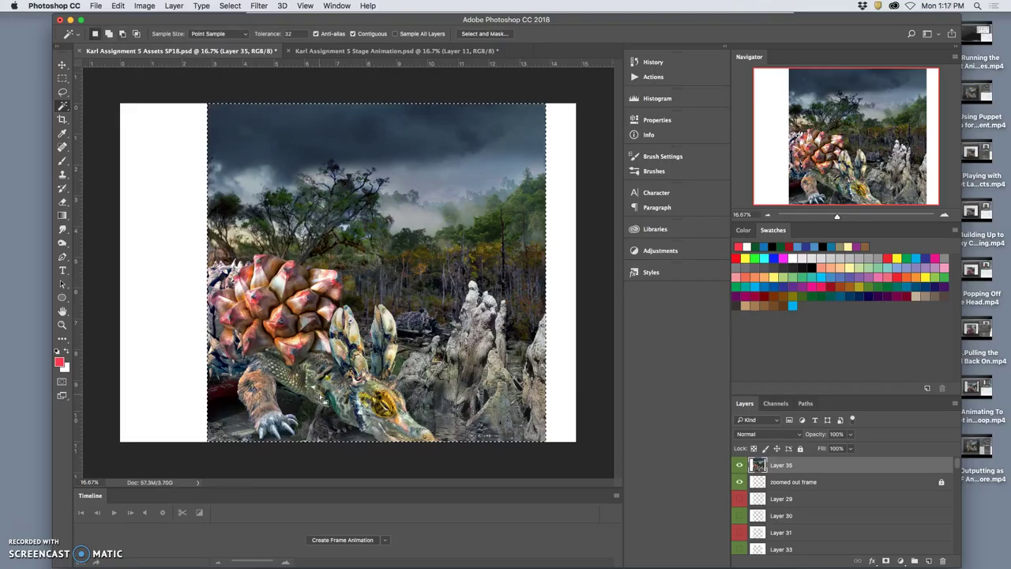
click(378, 51)
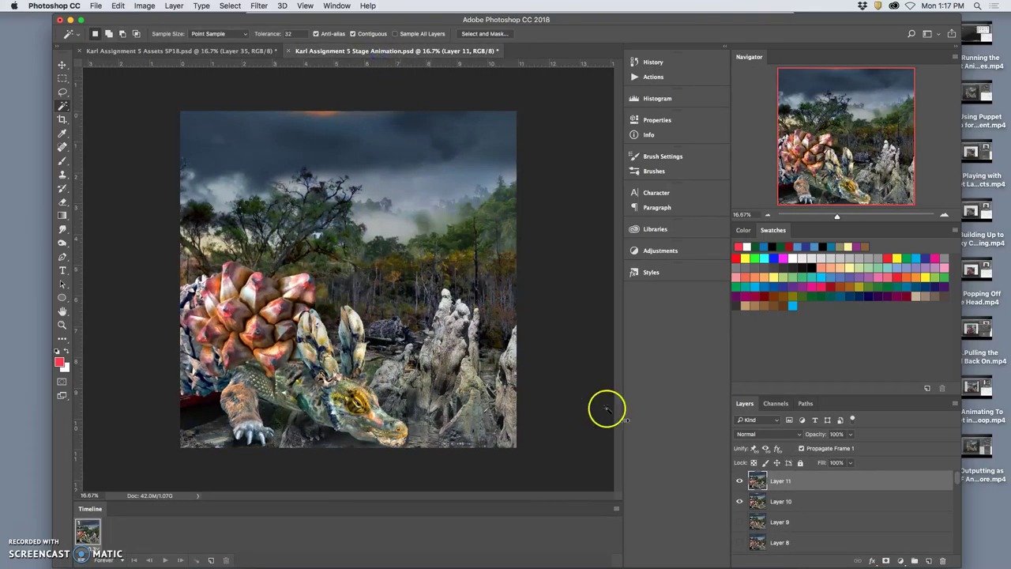
key(super+v)
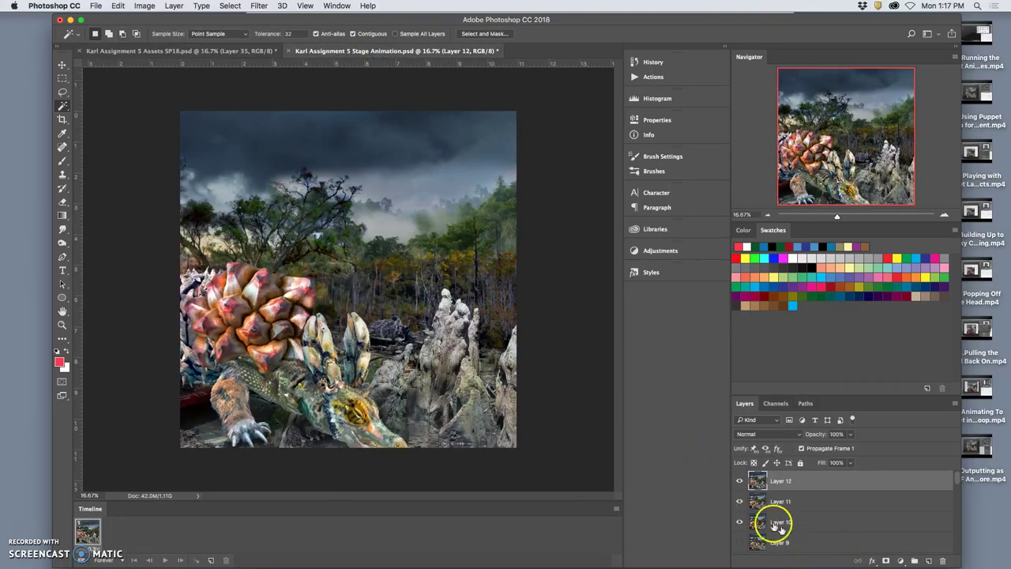
Step: Toggle the visibility of Layer 12 and Layer 11 to compare the new frame with the previous ones
click(739, 480)
click(741, 500)
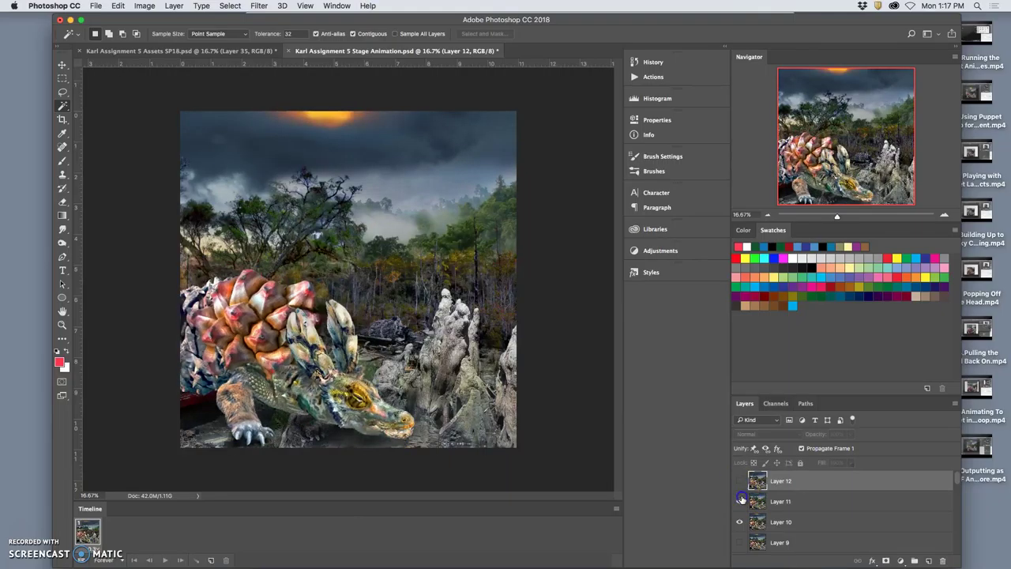
click(741, 500)
click(739, 481)
click(740, 480)
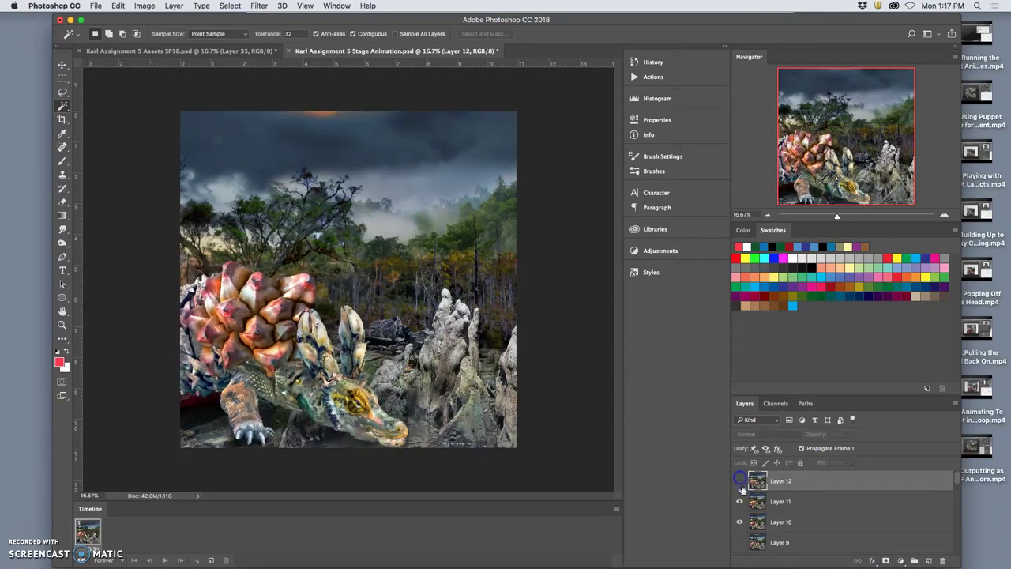
click(741, 500)
click(740, 500)
click(739, 480)
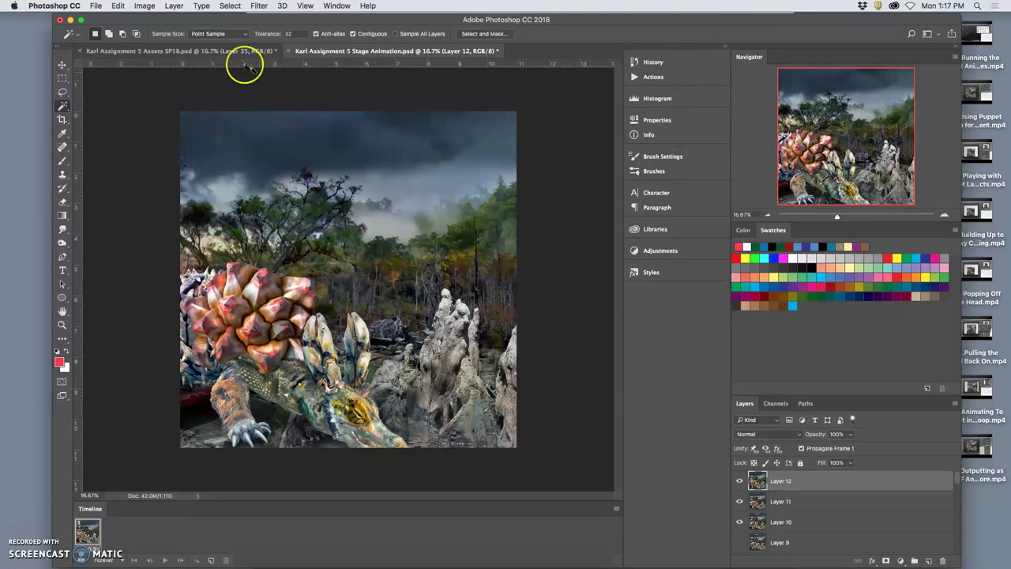
Step: Switch back to the Assets document, deselect the picture area and remove the merged Layer 35
click(220, 50)
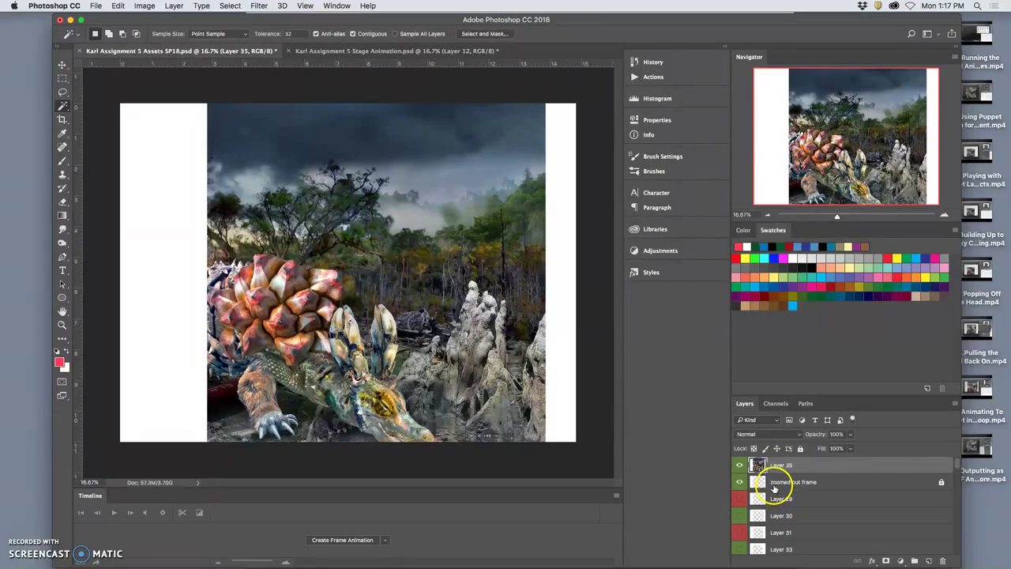
click(774, 488)
Step: Preview the alternative head pose by toggling the HEAD Down copy 2 group, and collapse the HEAD Down copy group
scroll(774, 493, down, 5)
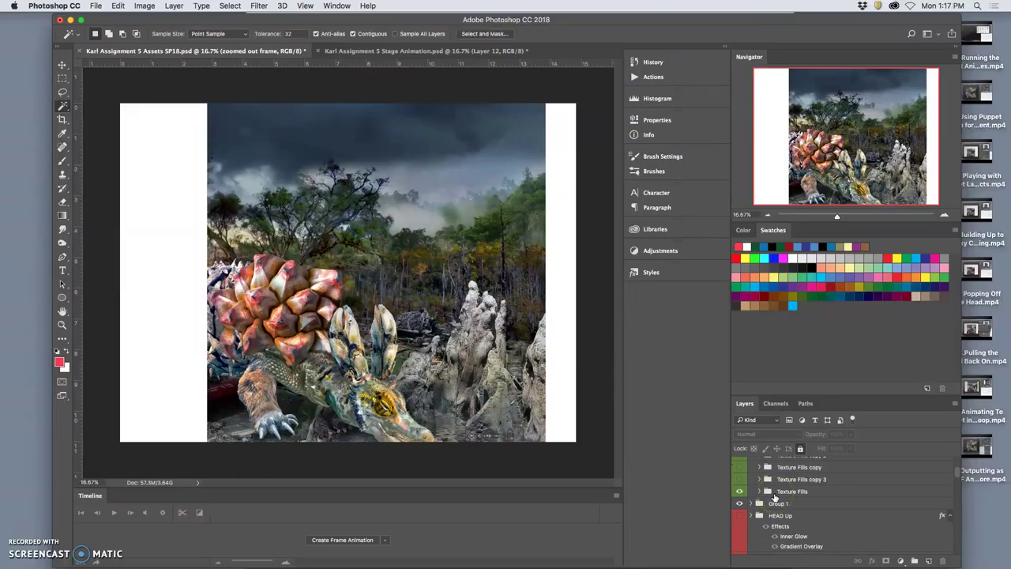
click(777, 499)
scroll(779, 501, down, 2)
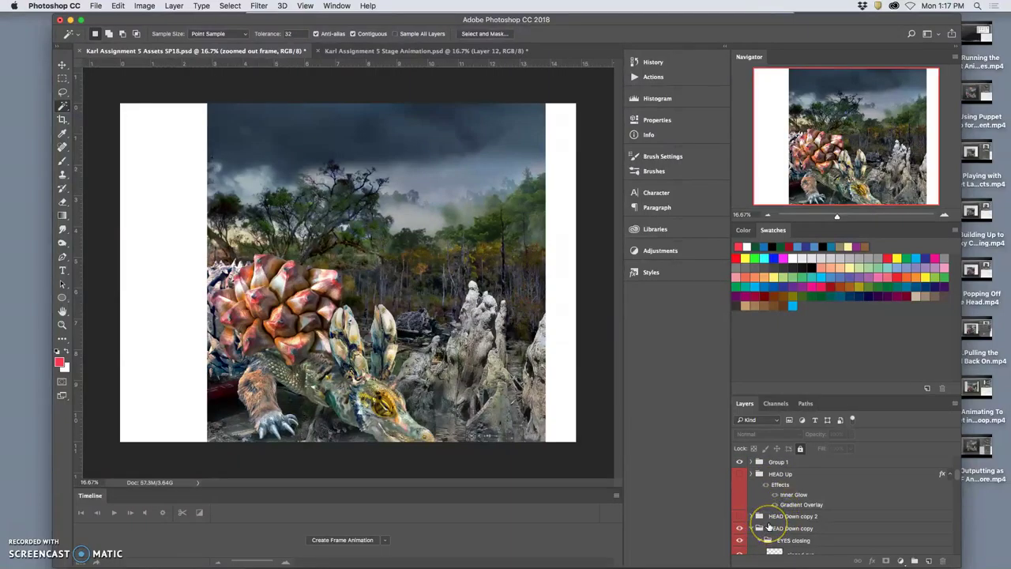
click(769, 521)
scroll(770, 519, up, 1)
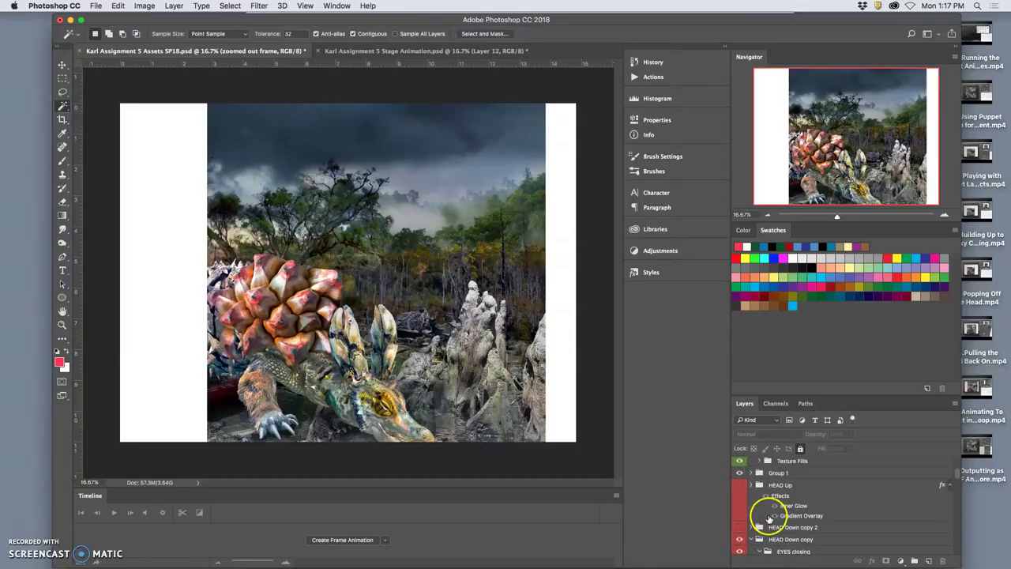
scroll(769, 519, down, 1)
click(740, 522)
click(740, 522)
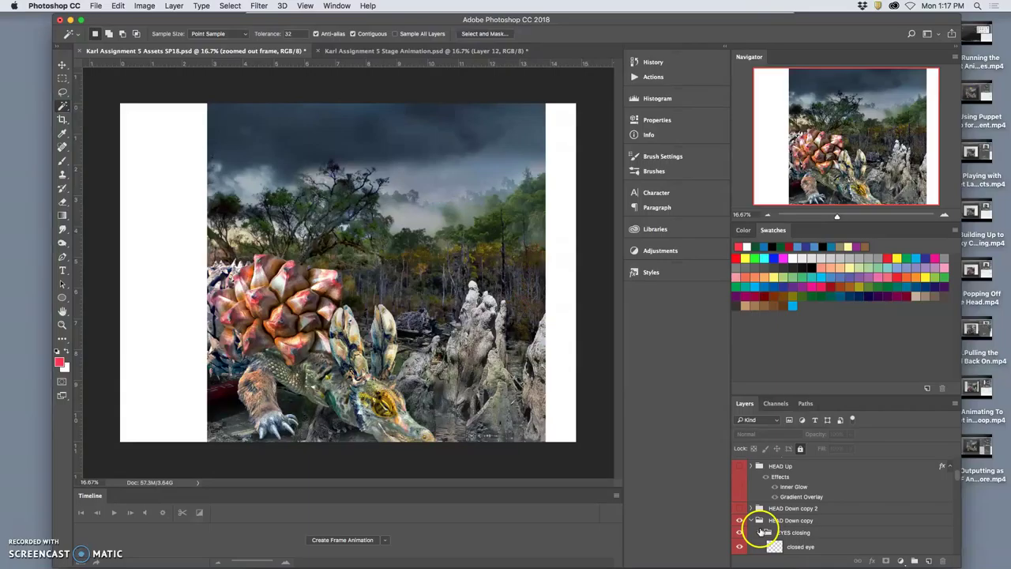
scroll(760, 531, down, 1)
click(741, 506)
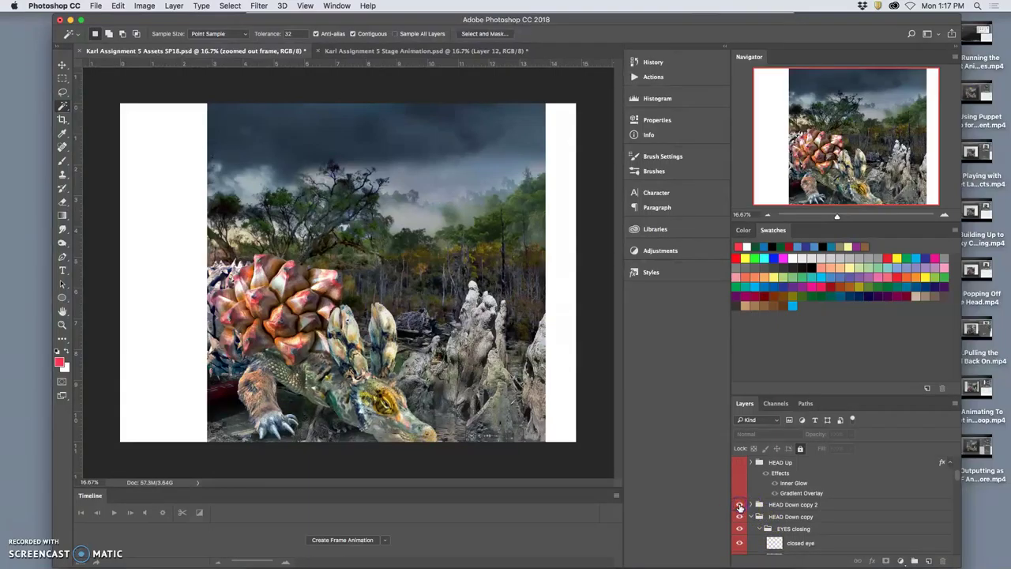
click(741, 506)
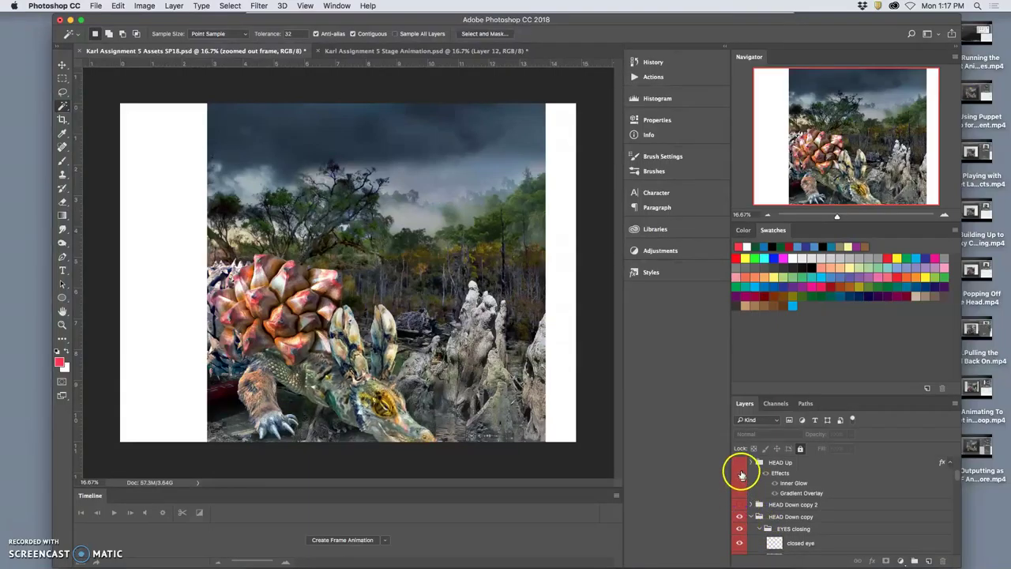
click(741, 466)
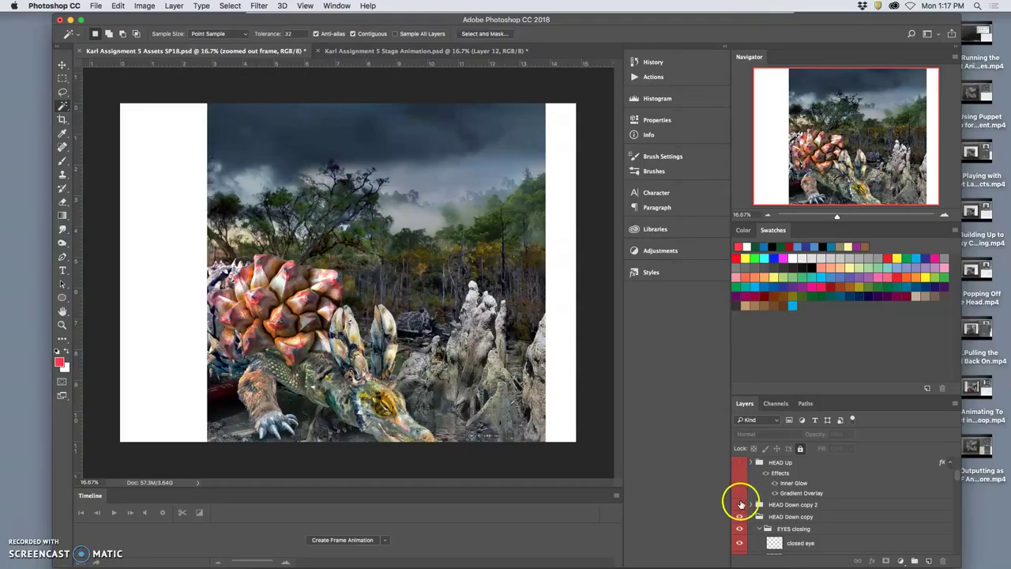
click(748, 513)
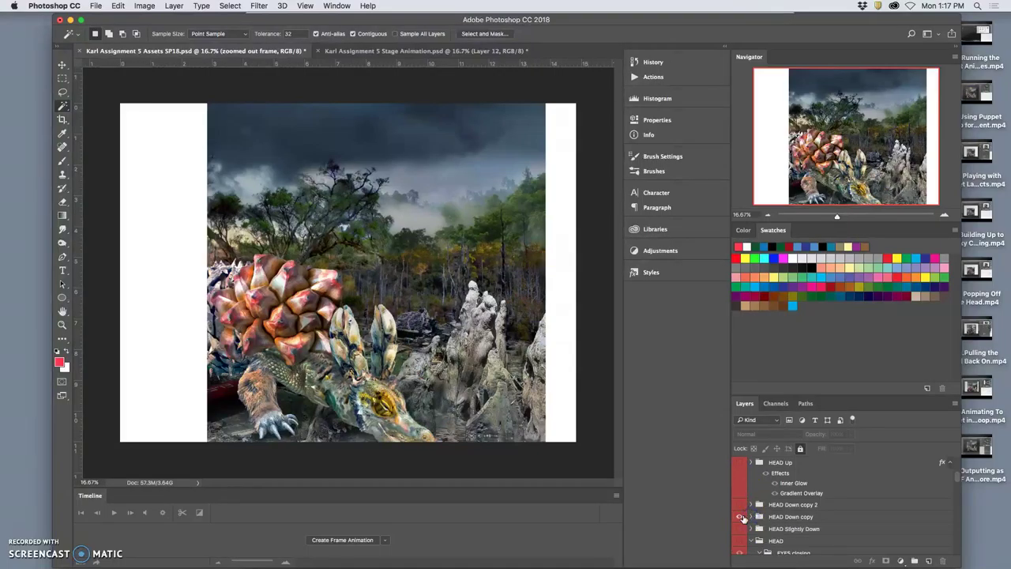
Step: Hide the HEAD Down copy group, show HEAD Slightly Down instead, and compare the pose with the Stage Animation document
click(741, 518)
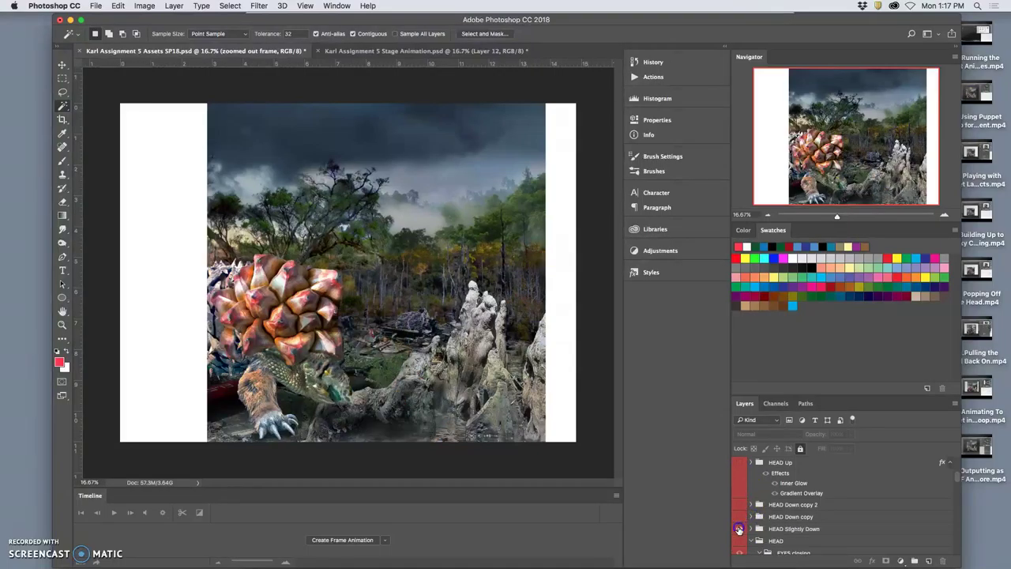
click(739, 529)
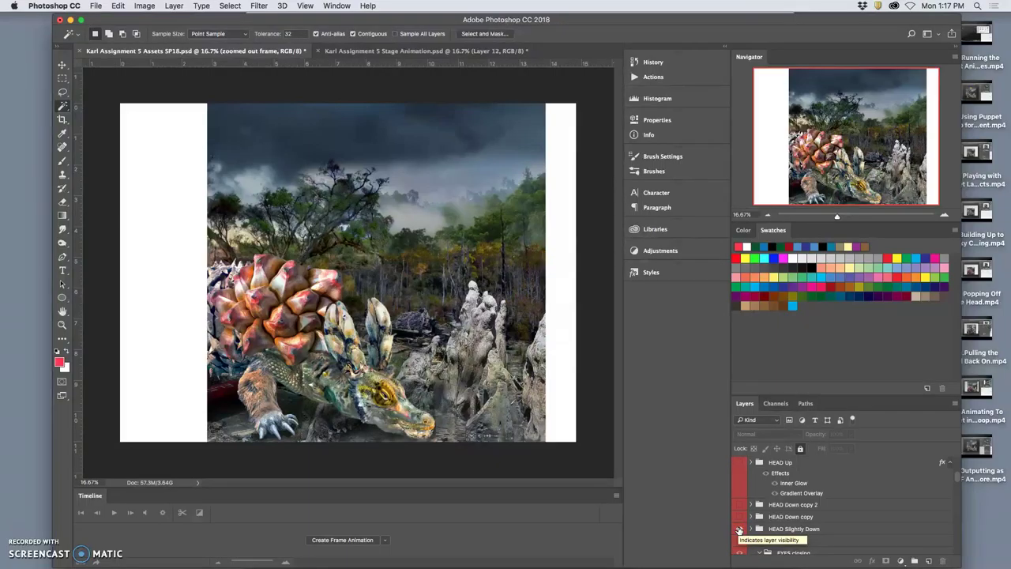
click(440, 51)
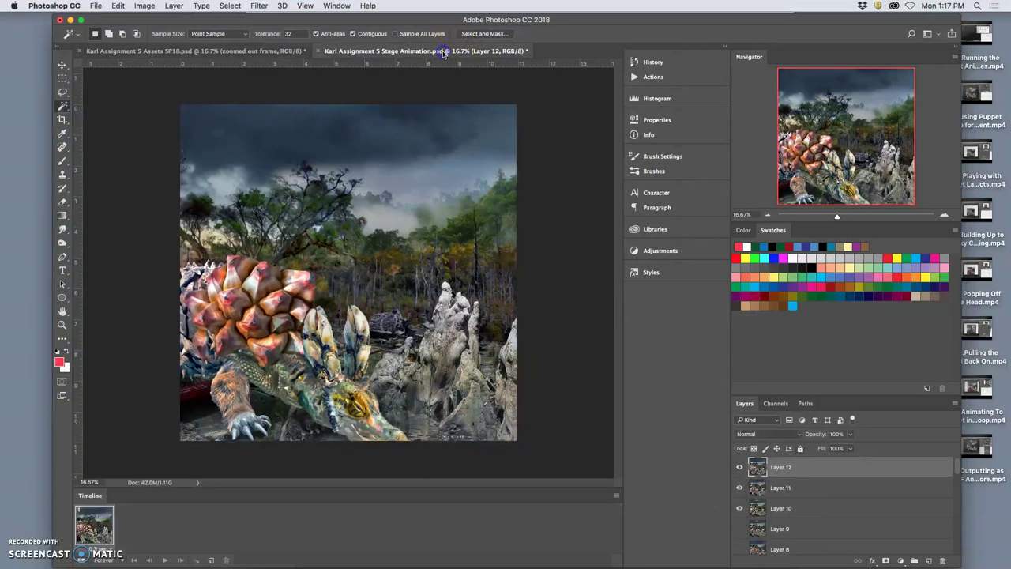
click(274, 50)
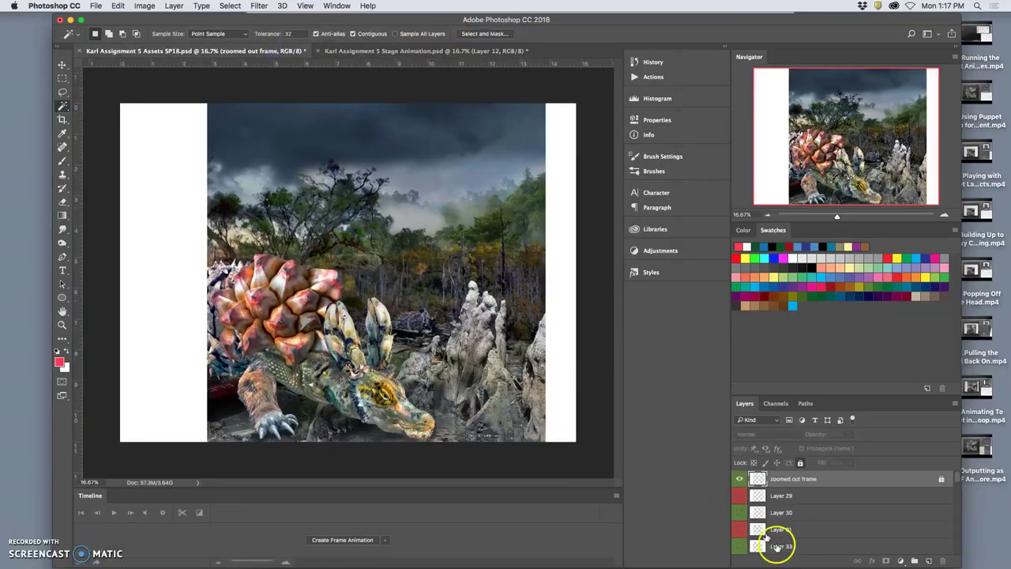
Step: Show the Texture Fills copy 3 subgroup and hide the inner Texture Fills subgroup in the Assets document
scroll(783, 530, down, 6)
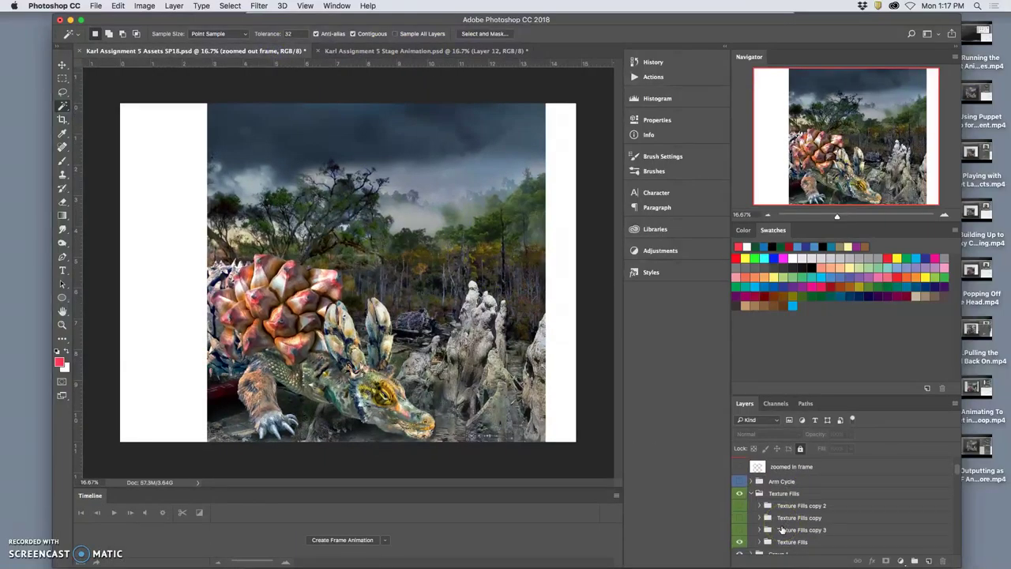
scroll(781, 531, down, 2)
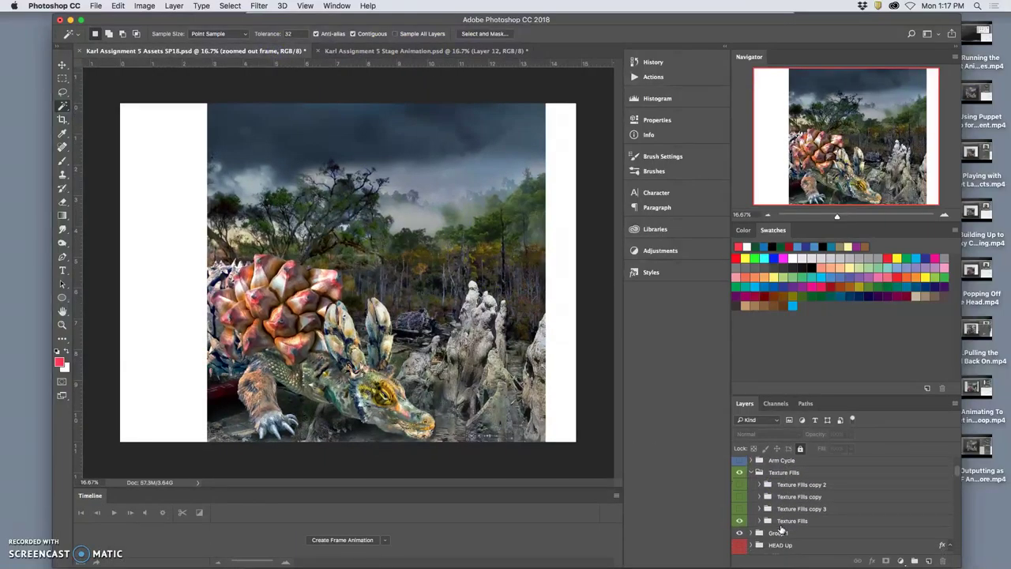
click(740, 509)
click(741, 521)
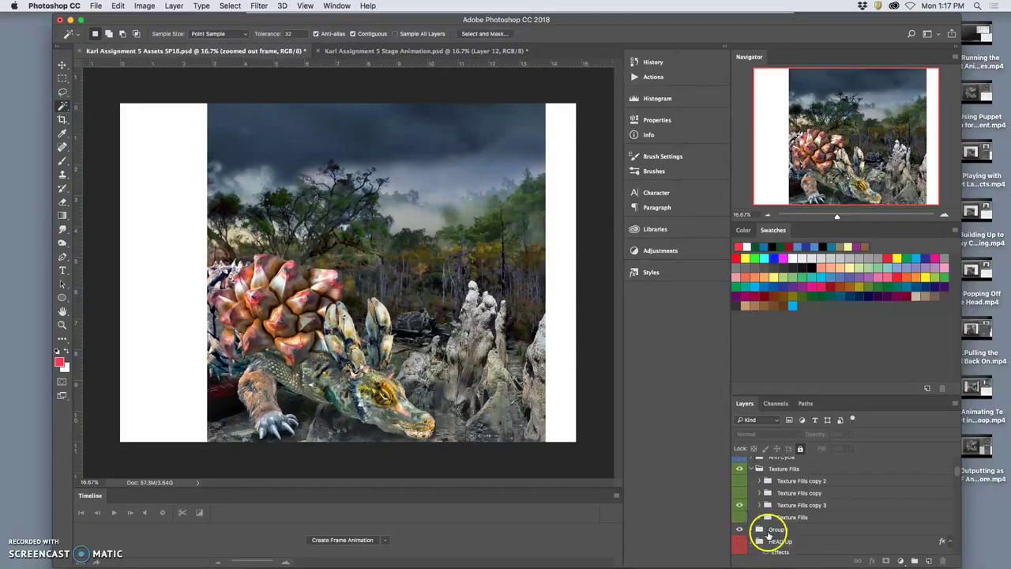
Step: Try changing the visibility of the eye, head and mouth layers inside the HEAD group, including closed mouth and semi-semi-open mouth copy
scroll(767, 535, down, 4)
scroll(769, 535, down, 4)
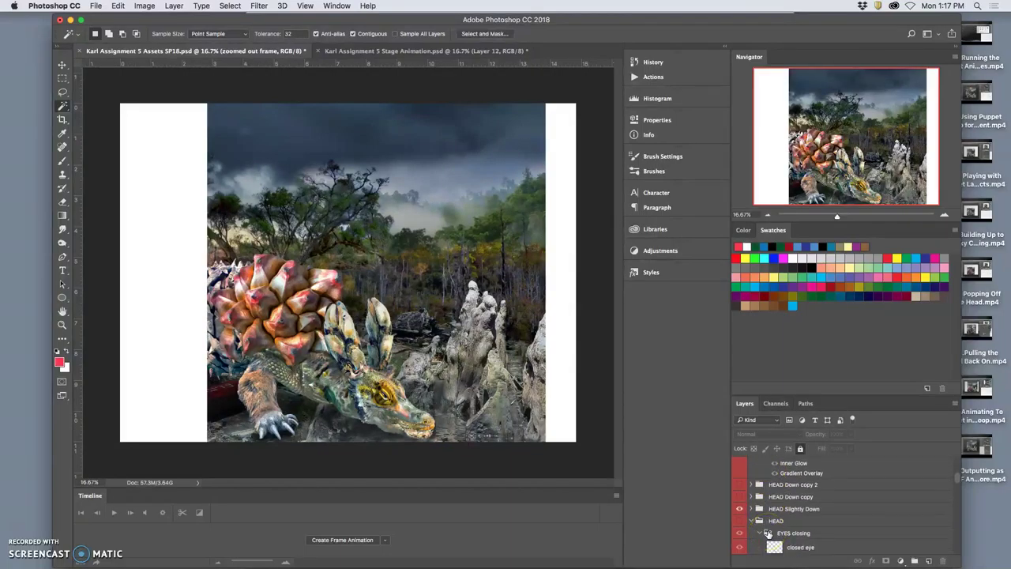
scroll(768, 535, down, 4)
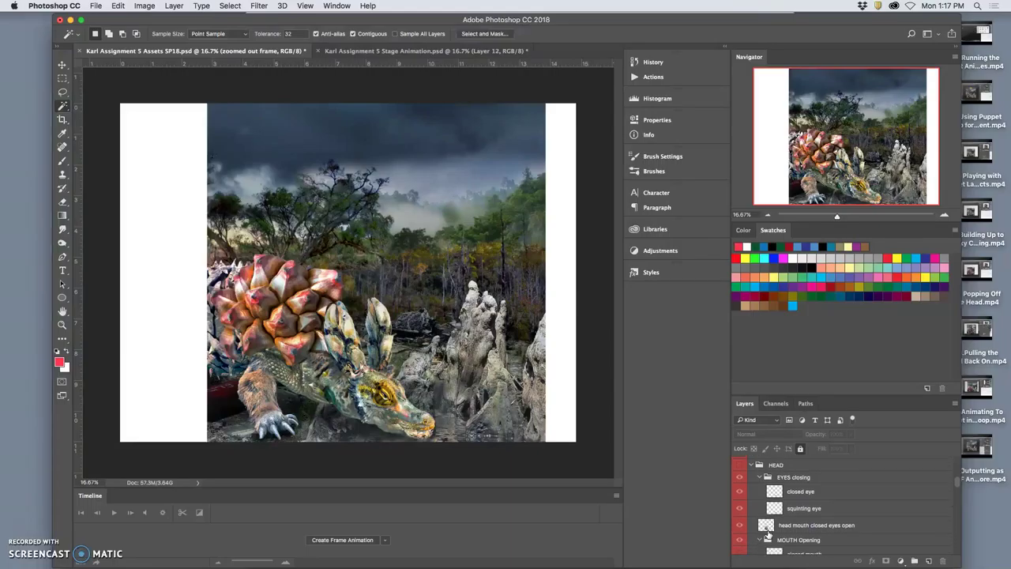
scroll(768, 535, down, 2)
scroll(769, 535, down, 2)
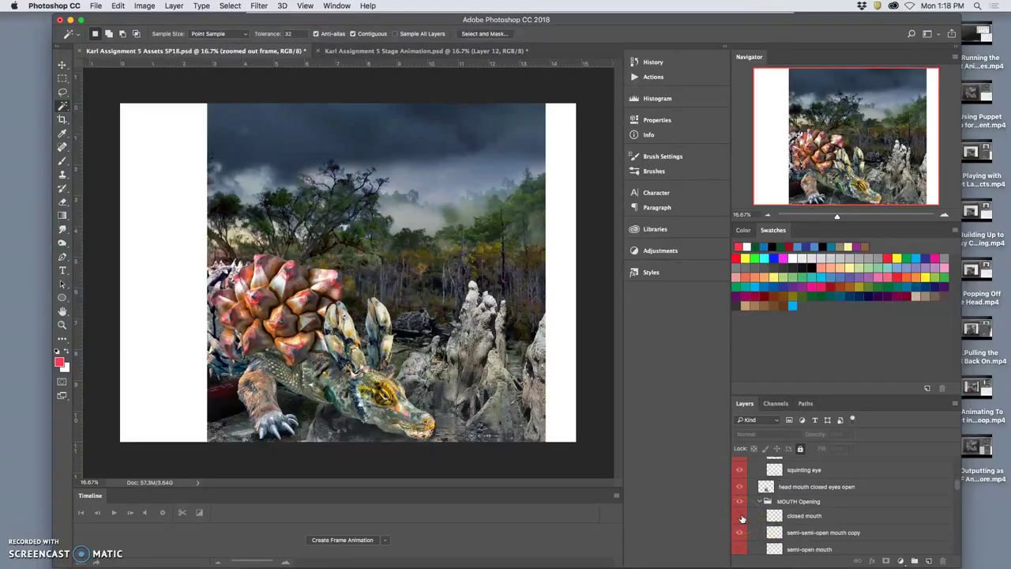
click(742, 516)
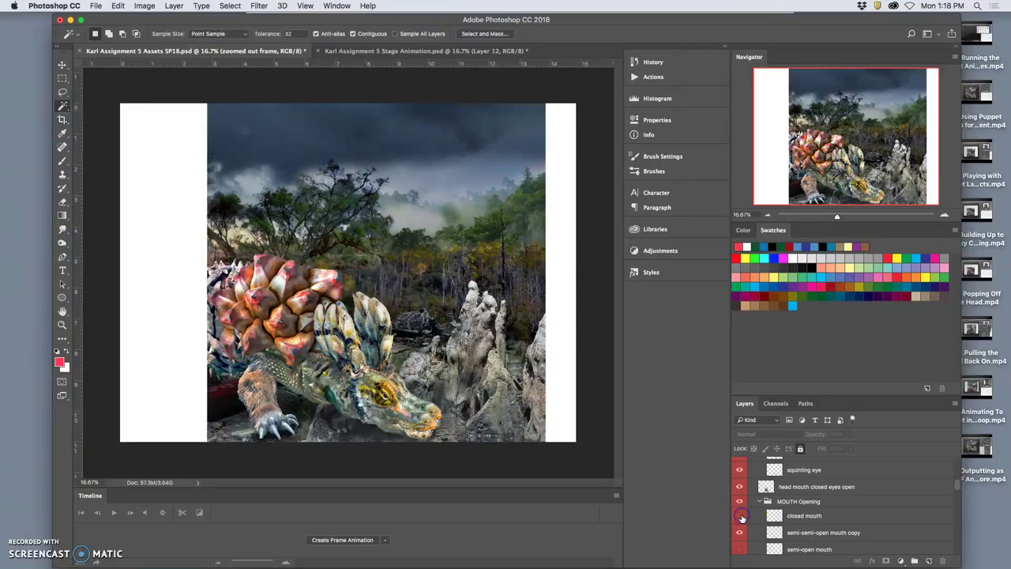
scroll(752, 473, up, 3)
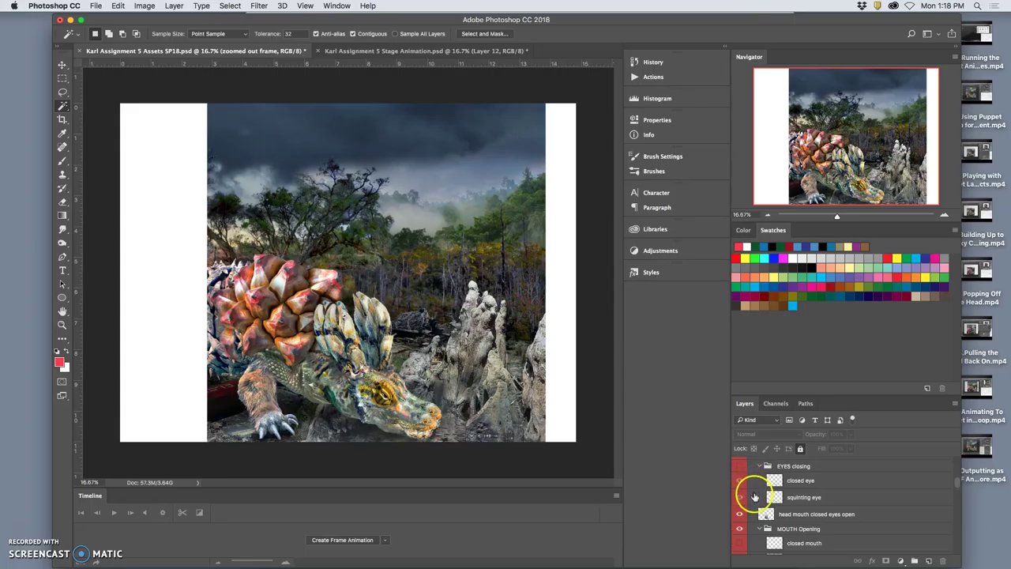
click(741, 515)
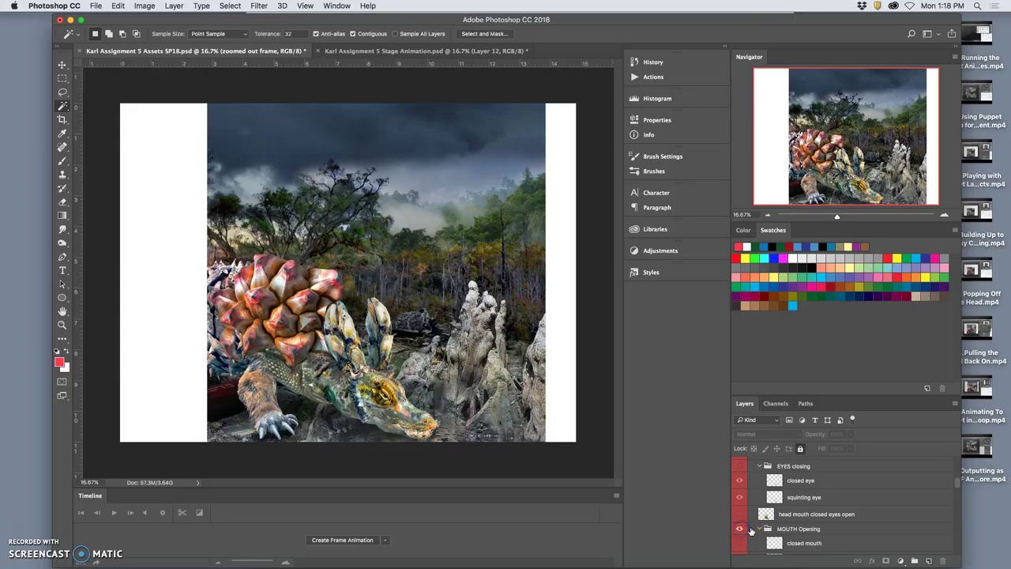
scroll(752, 531, down, 2)
drag(743, 528, 740, 501)
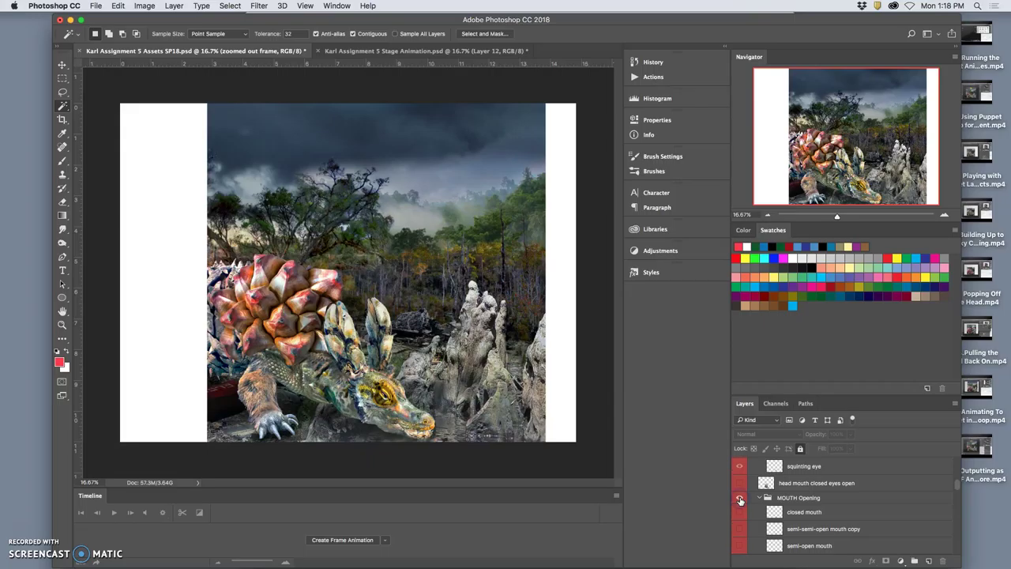
click(740, 512)
scroll(742, 528, down, 2)
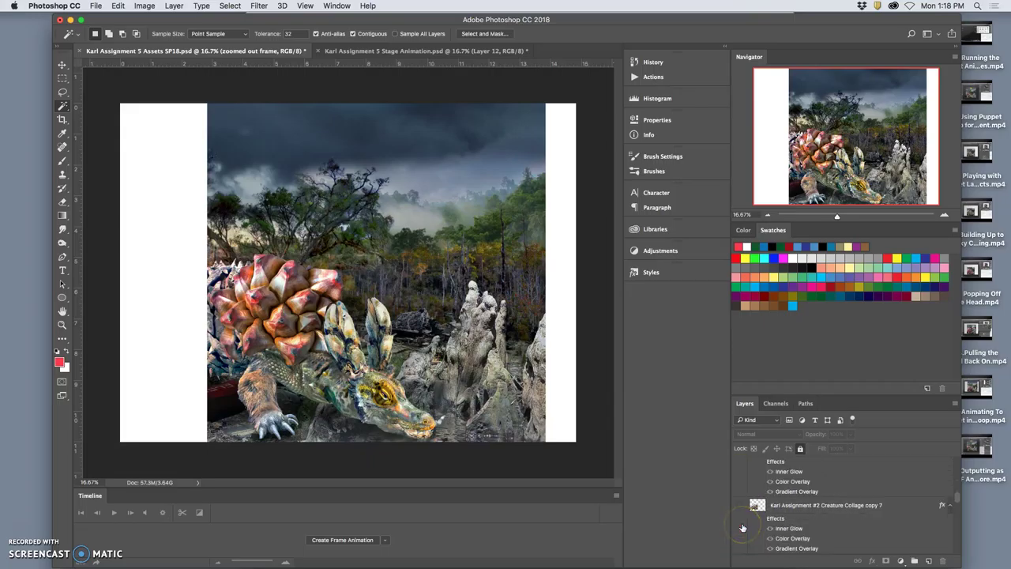
Step: Hide the HEAD group and keep HEAD Slightly Down as the only visible head
scroll(743, 528, up, 5)
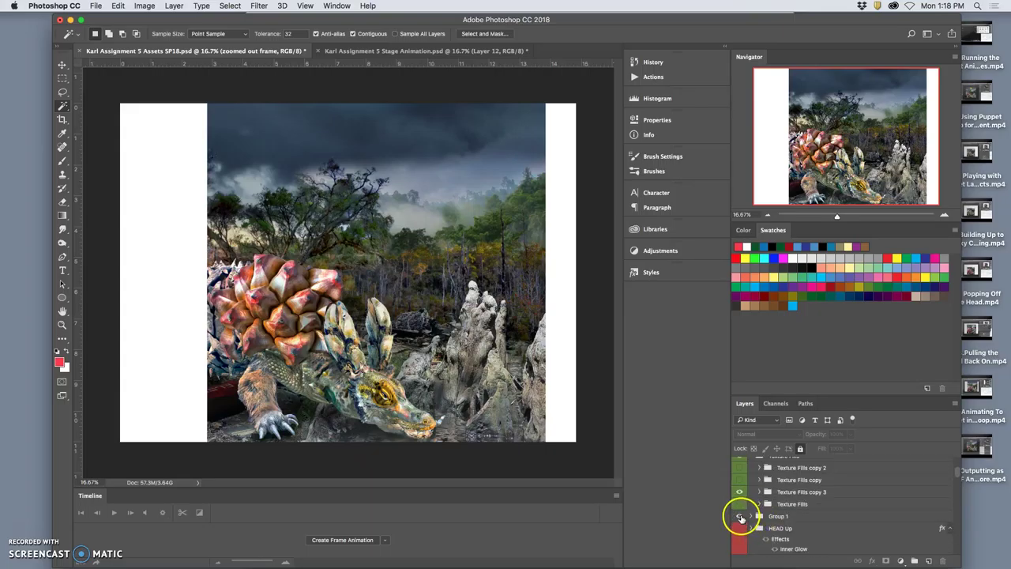
scroll(750, 525, down, 2)
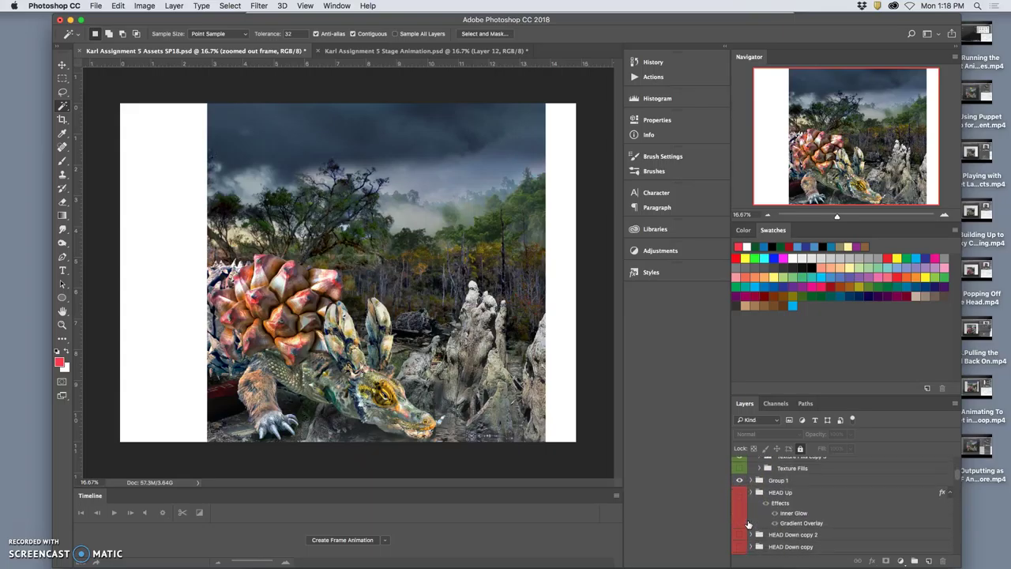
scroll(749, 525, down, 4)
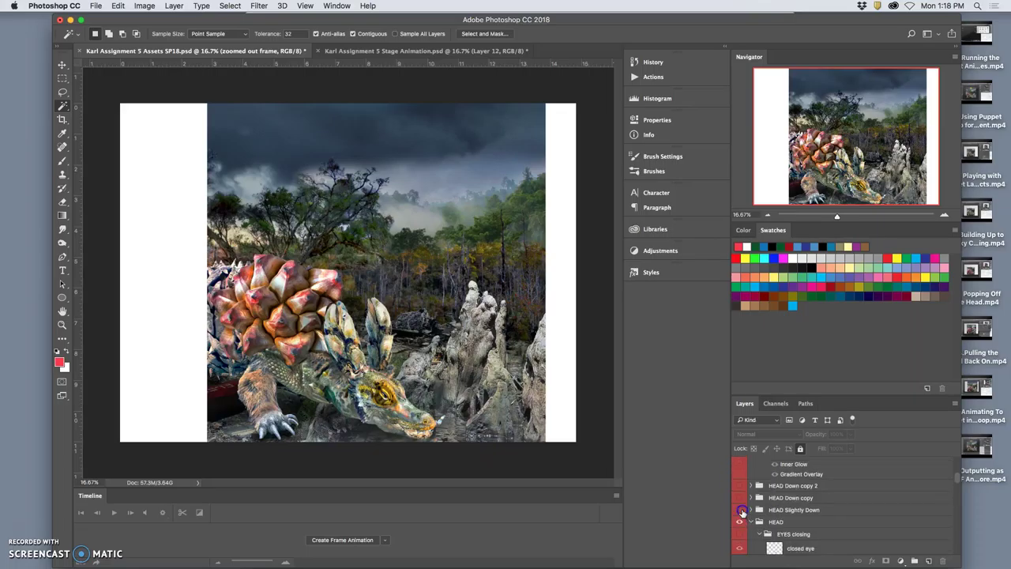
click(740, 510)
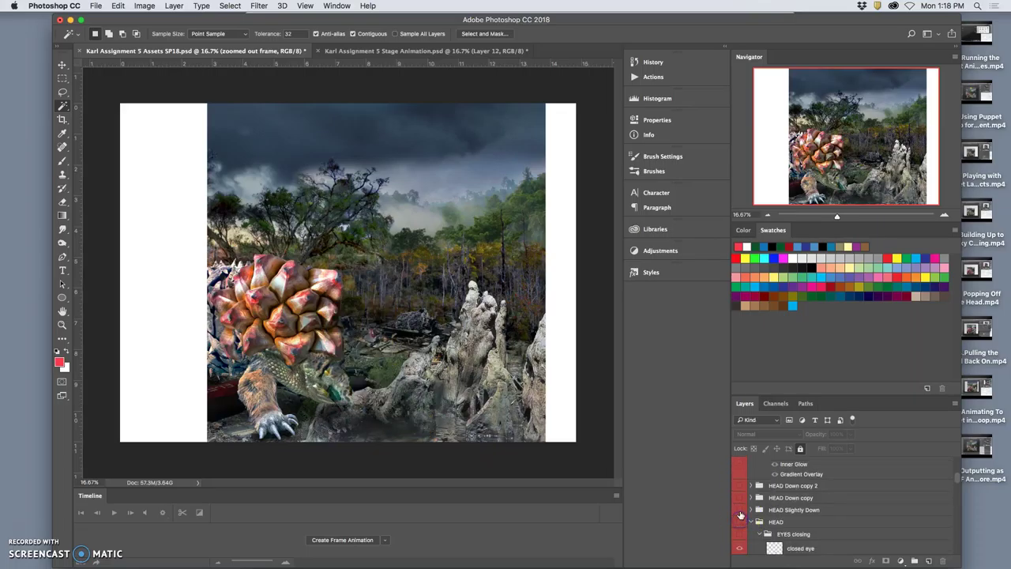
click(741, 511)
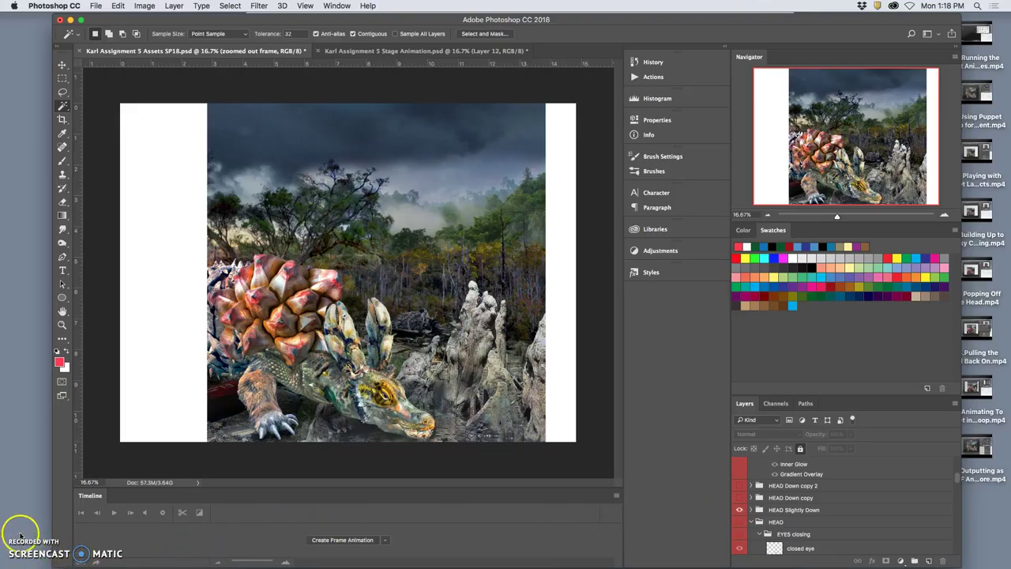
Step: Check the latest frame in the Stage Animation document against the new pose and return to the Assets document
click(20, 535)
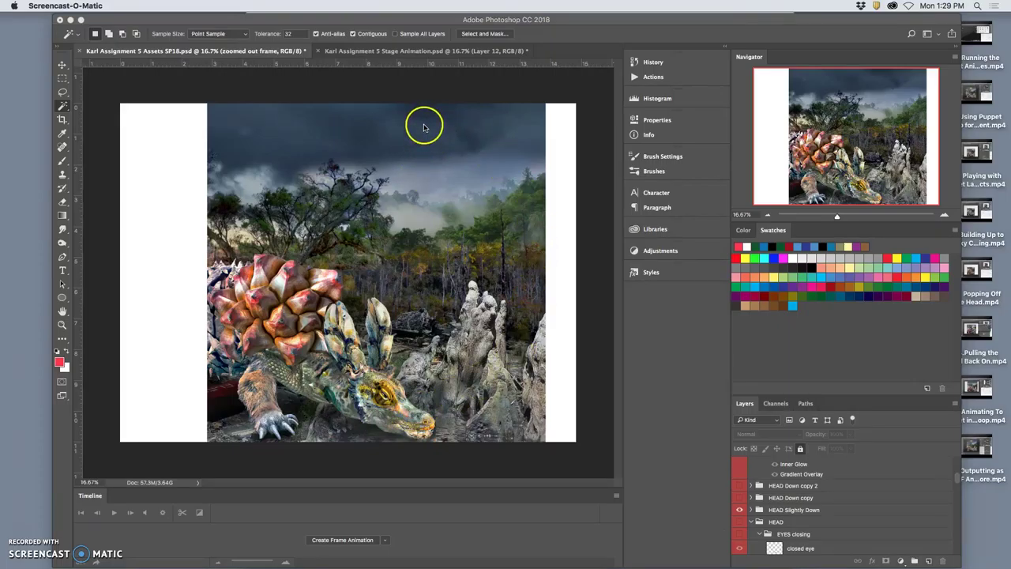
click(423, 62)
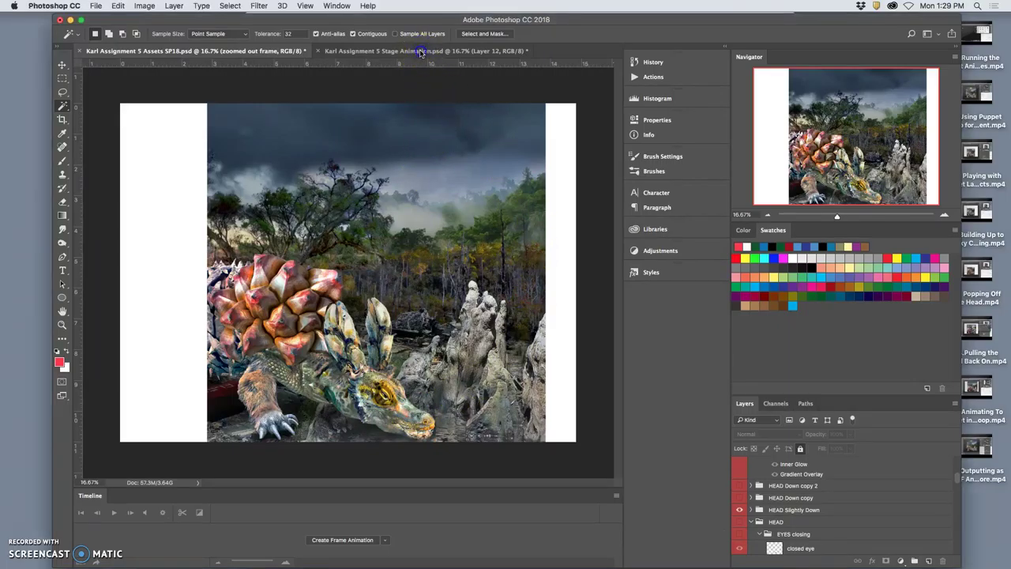
click(423, 52)
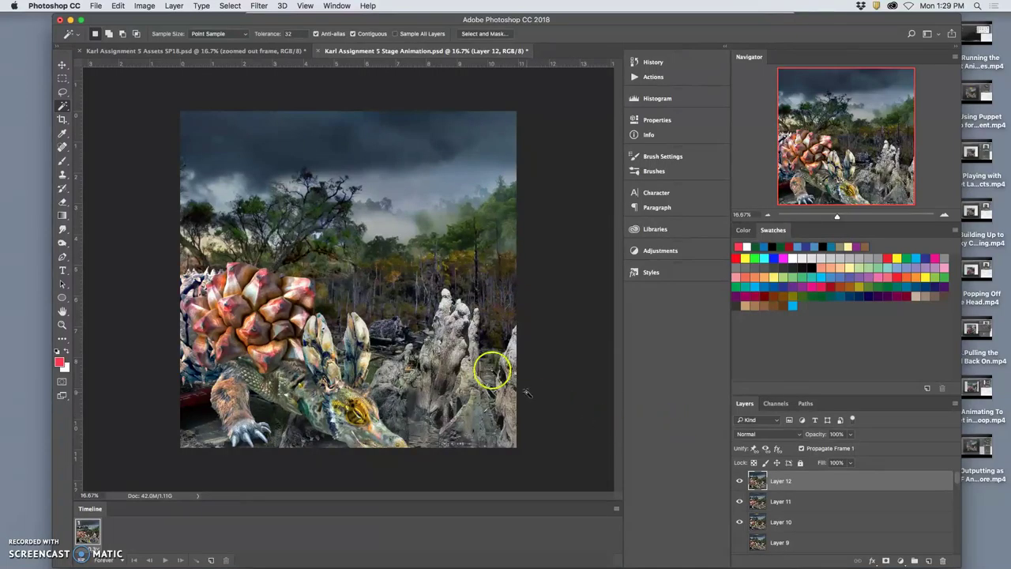
click(224, 52)
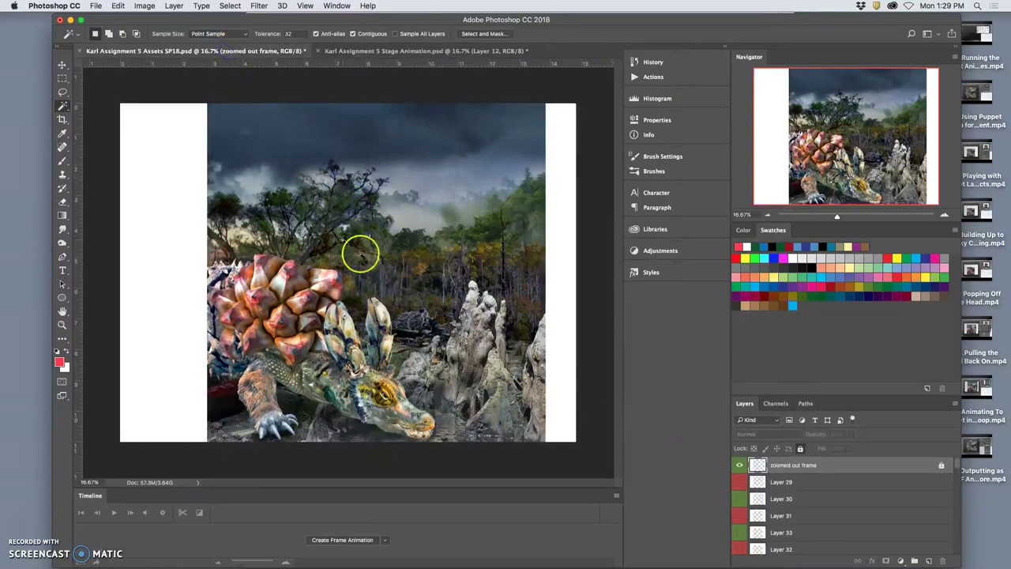
Step: Replace the visible Creature Collage copy 3 body with Creature Collage copy 2, and compare the pose with the Stage Animation document
scroll(797, 492, down, 5)
scroll(798, 494, down, 10)
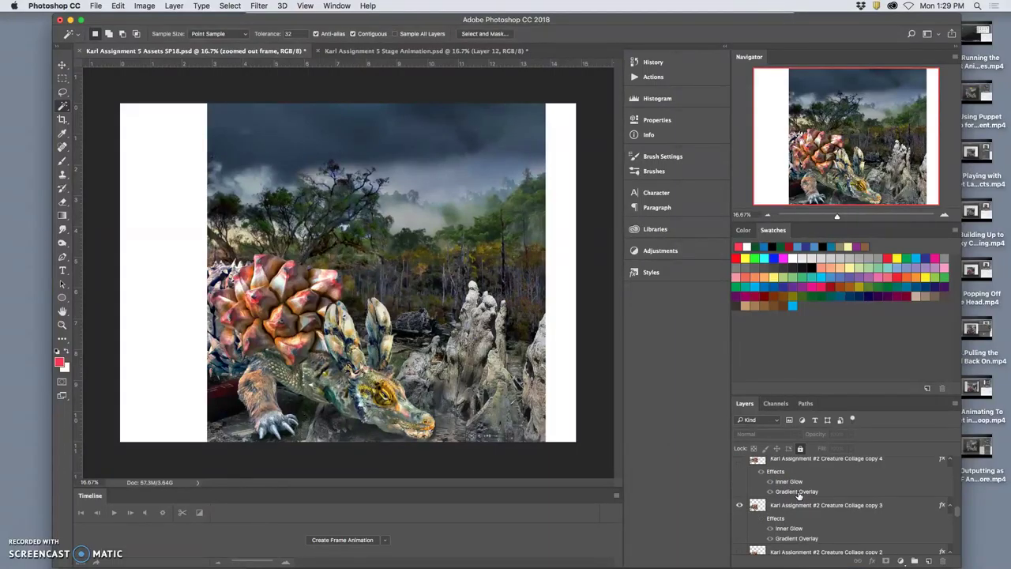
scroll(798, 495, down, 1)
click(792, 499)
click(741, 535)
click(741, 487)
click(763, 545)
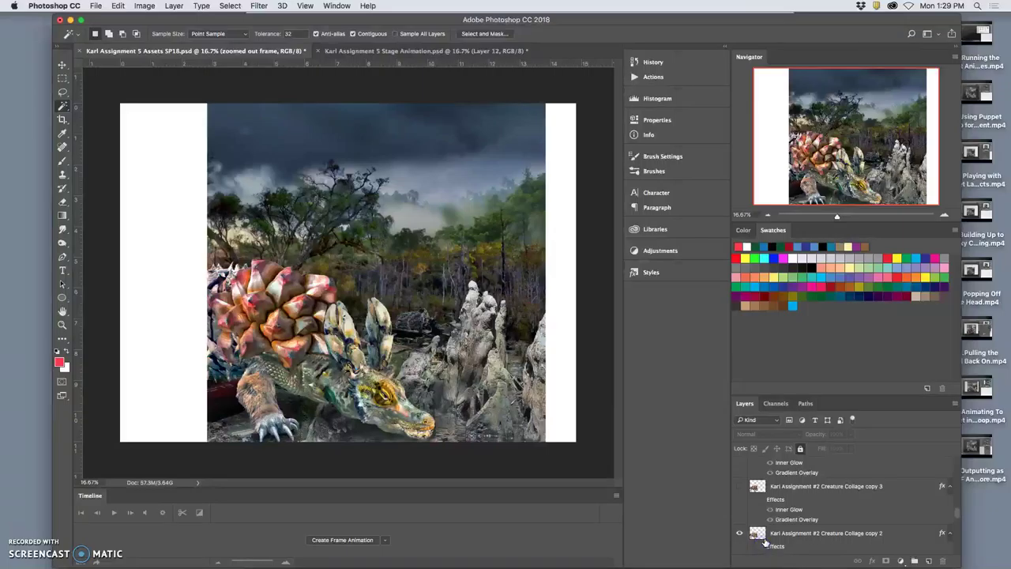
scroll(765, 539, down, 3)
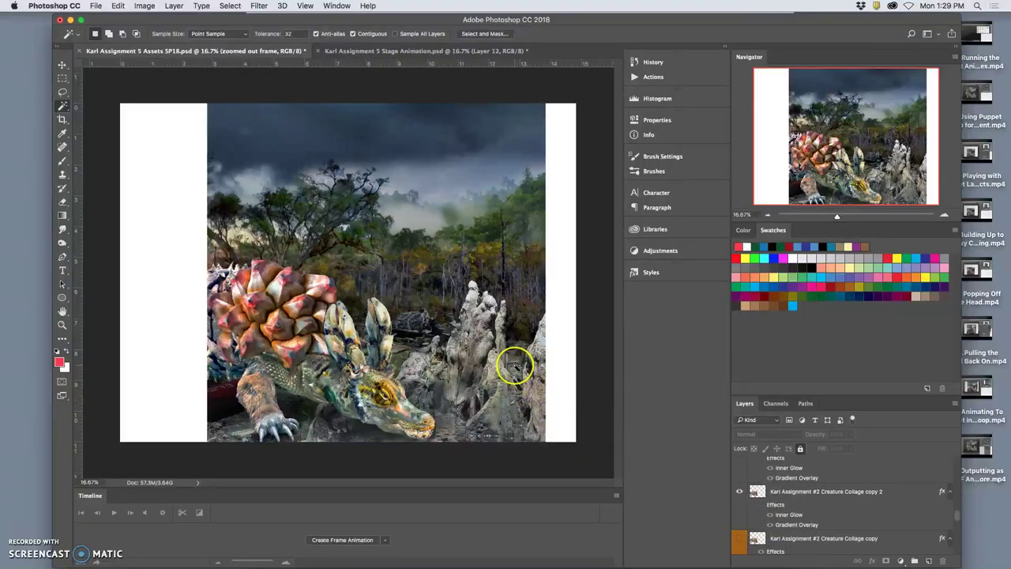
click(452, 53)
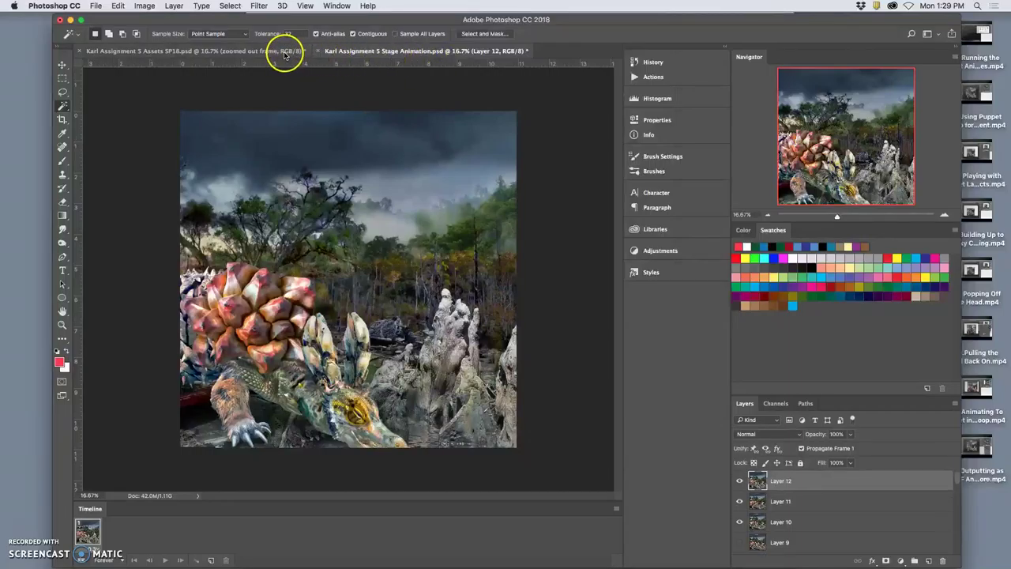
click(285, 52)
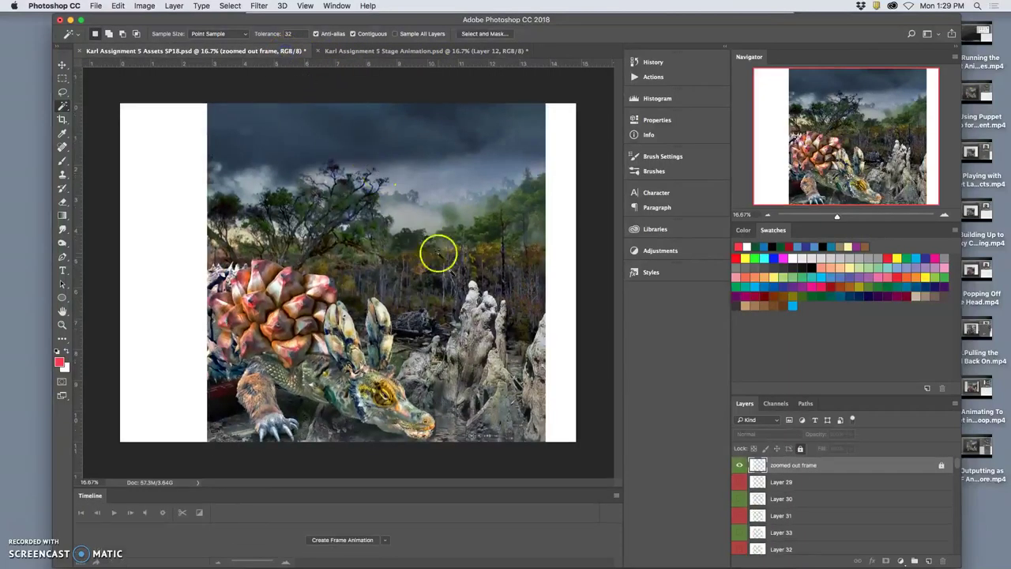
Step: Select the picture area inside the zoomed out frame layer with the Magic Wand and merge the visible layers into a new layer
click(785, 467)
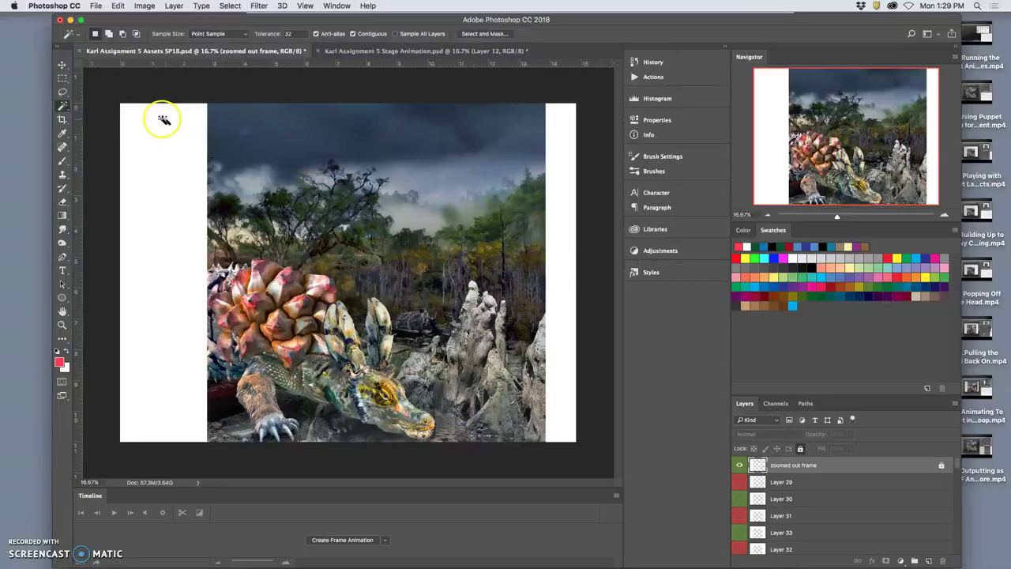
click(332, 229)
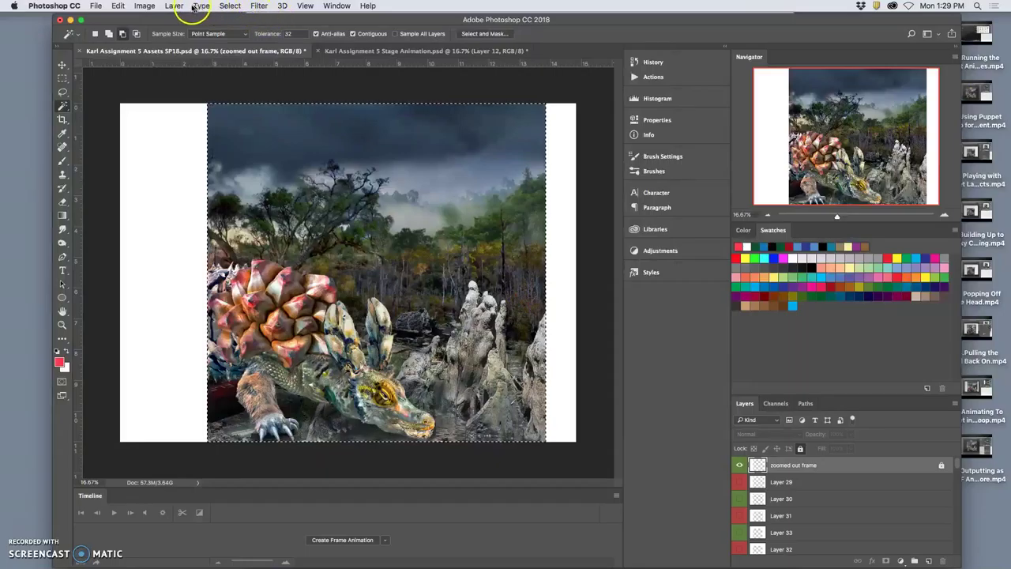
click(175, 6)
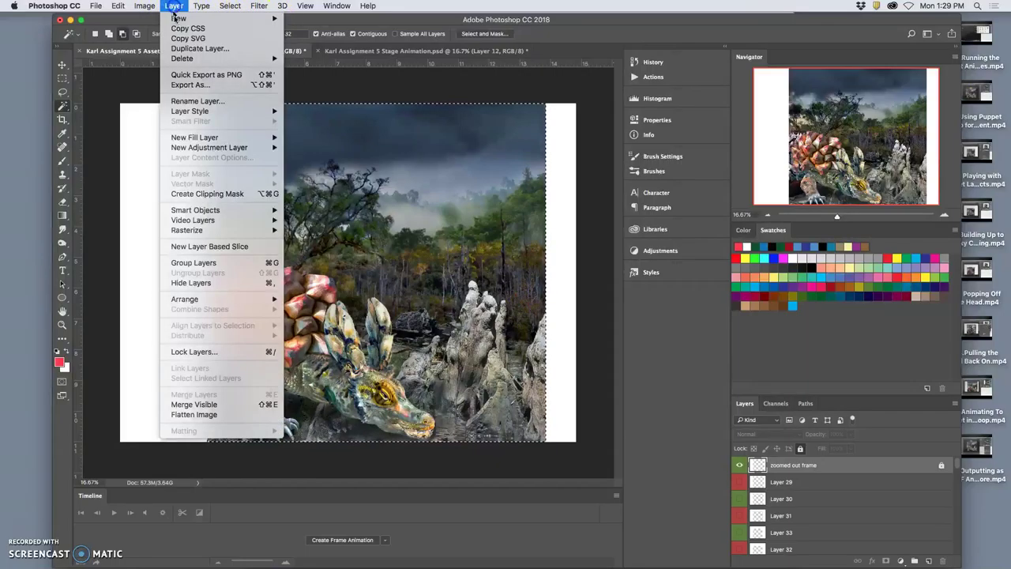
alt+click(207, 404)
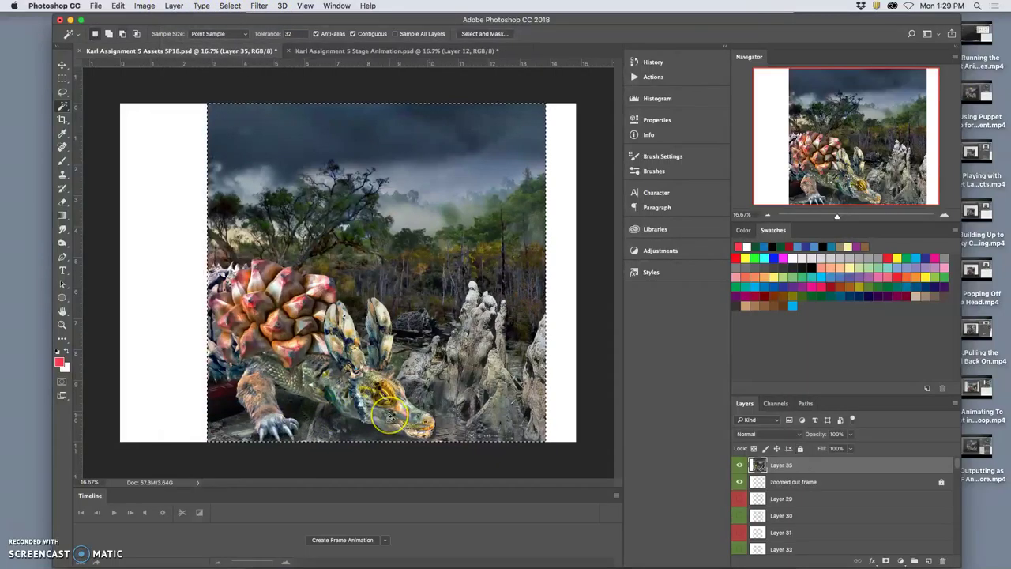
Step: Copy the merged picture area into the Stage Animation document as a new layer, and undo and redo the paste to compare frames
key(super+c)
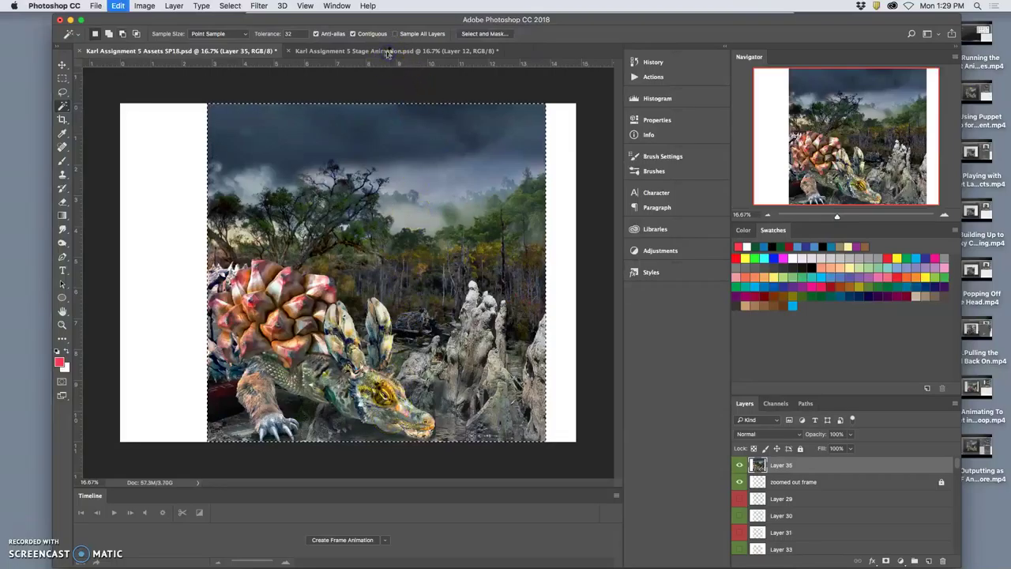
click(387, 51)
key(super+z)
key(super+shift+z)
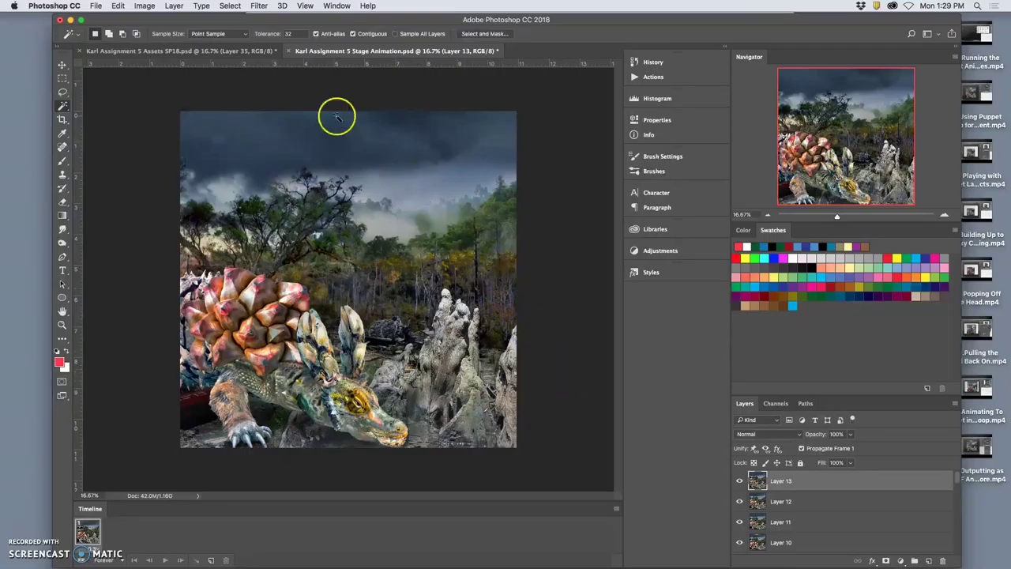
Step: Return to the Assets document, drop the selection and delete the merged Layer 35
click(243, 54)
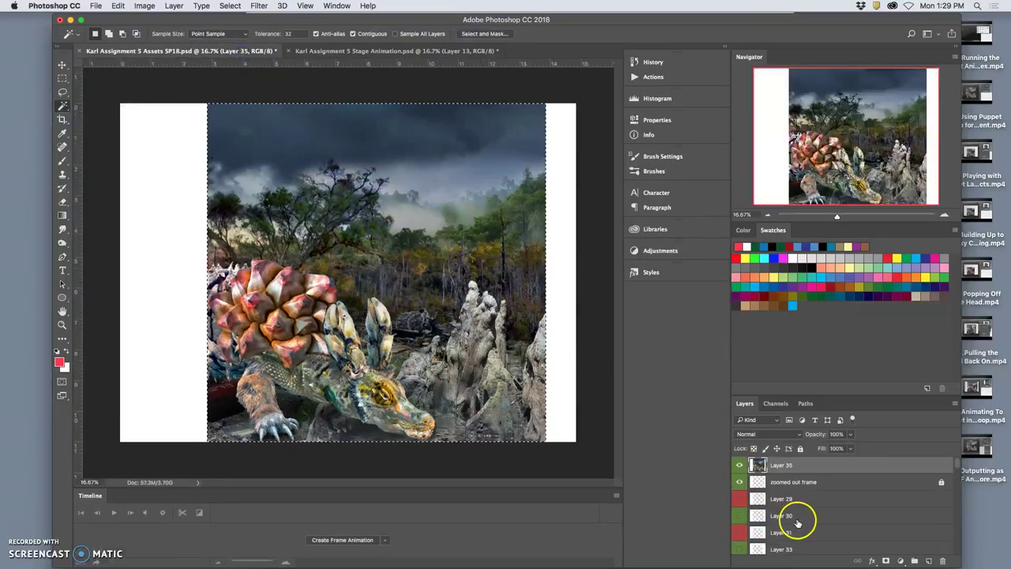
key(super+d)
key(Delete)
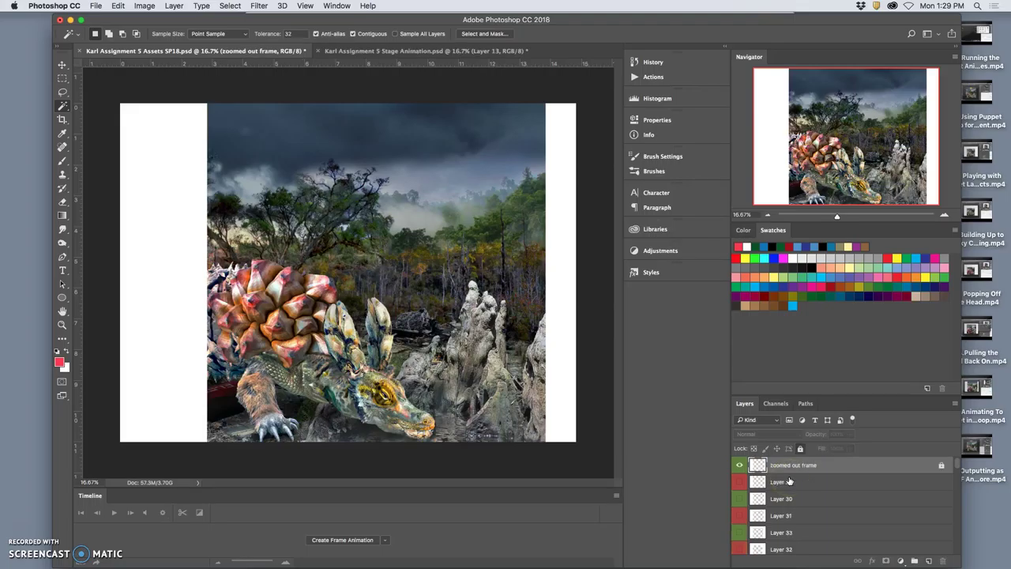
Step: Replace the visible Creature Collage copy 2 body with Creature Collage copy and hide that layer's effects
scroll(809, 514, down, 10)
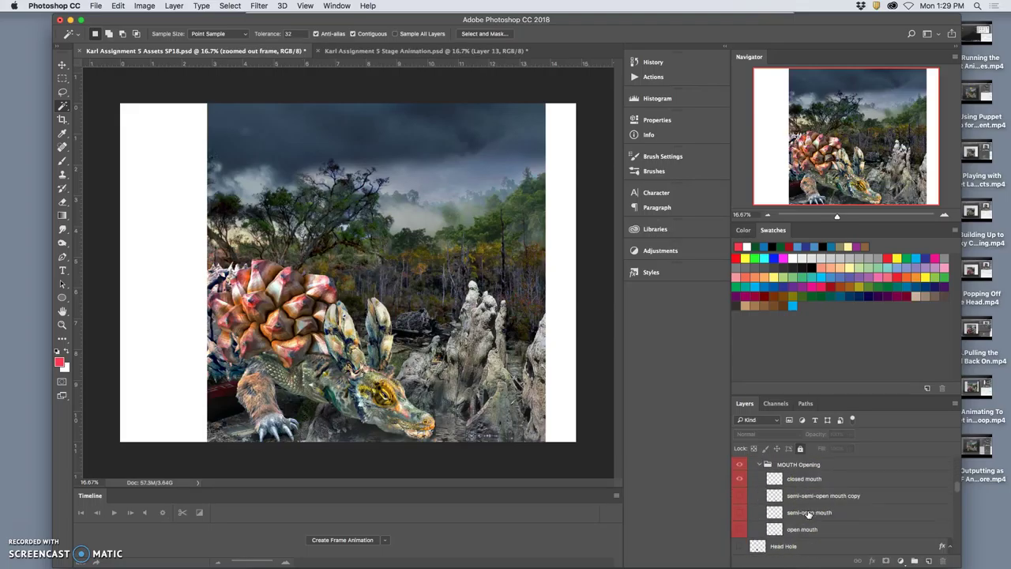
scroll(809, 515, down, 10)
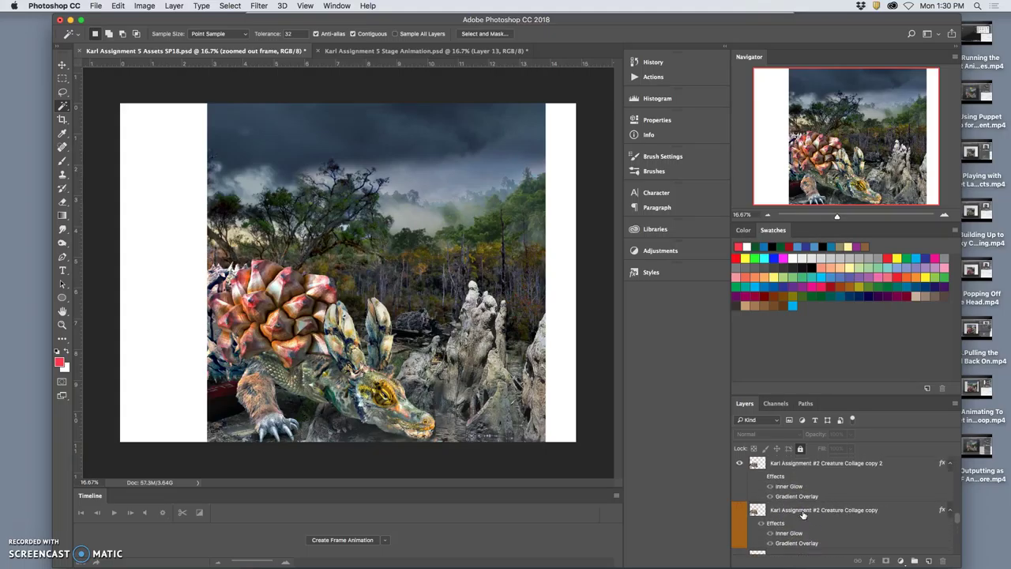
scroll(804, 515, up, 1)
click(742, 527)
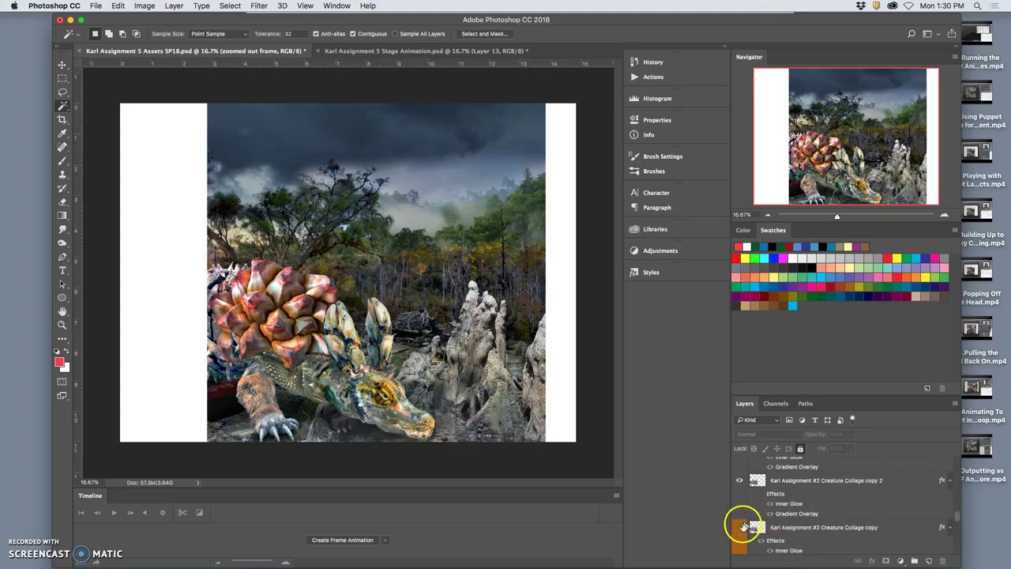
click(740, 482)
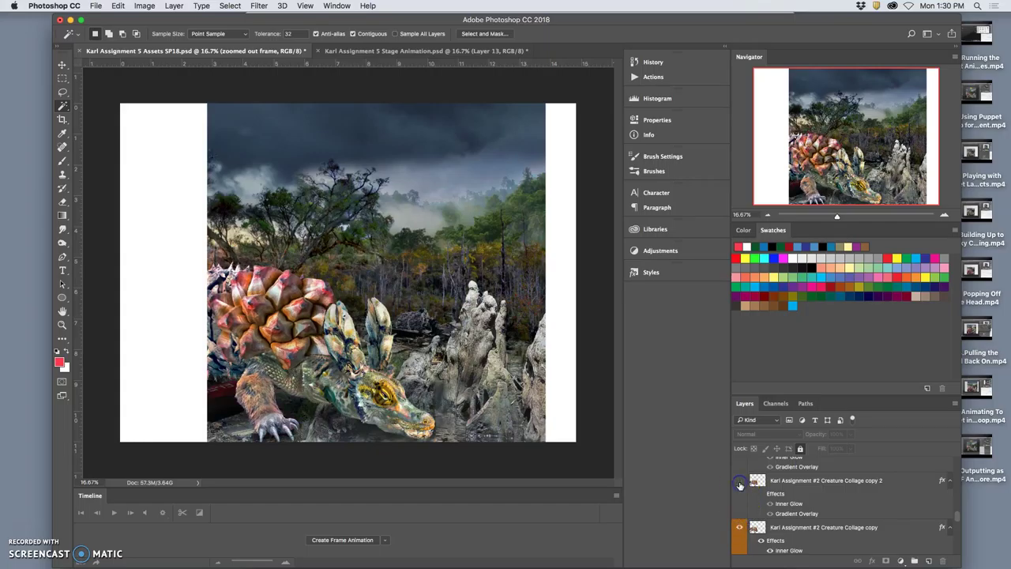
click(760, 540)
scroll(770, 539, down, 6)
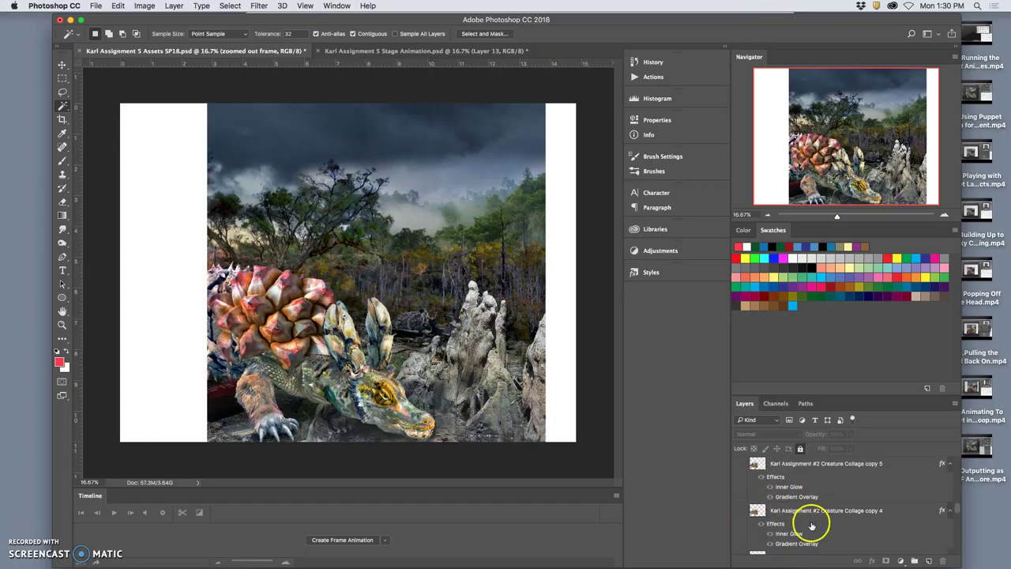
Step: Hide the HEAD Slightly Down group and show the HEAD group with its closed-mouth, open-eyed head, keeping EYES closing hidden
scroll(812, 526, up, 3)
click(754, 514)
scroll(753, 504, up, 2)
scroll(753, 505, up, 2)
click(740, 489)
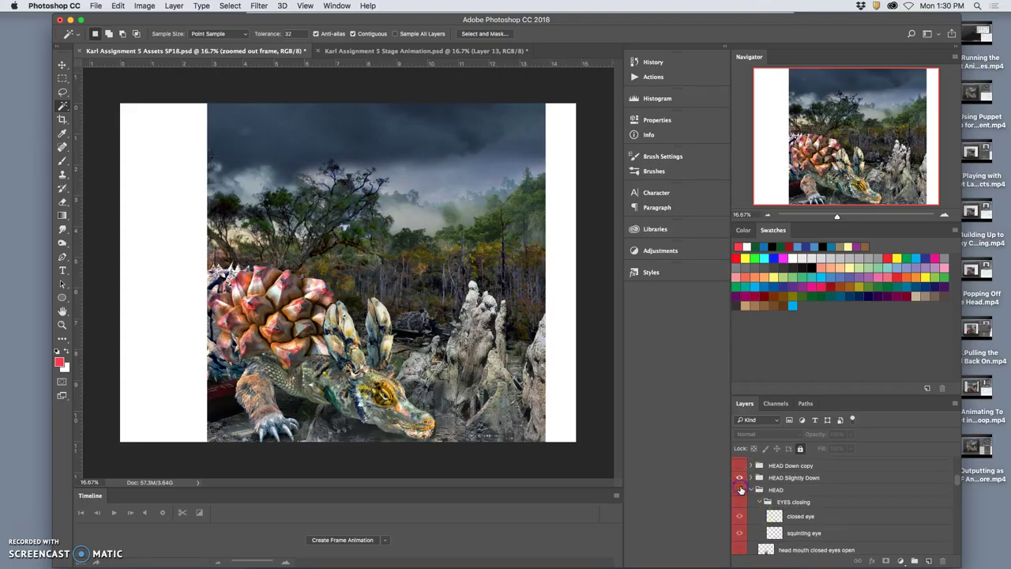
click(740, 479)
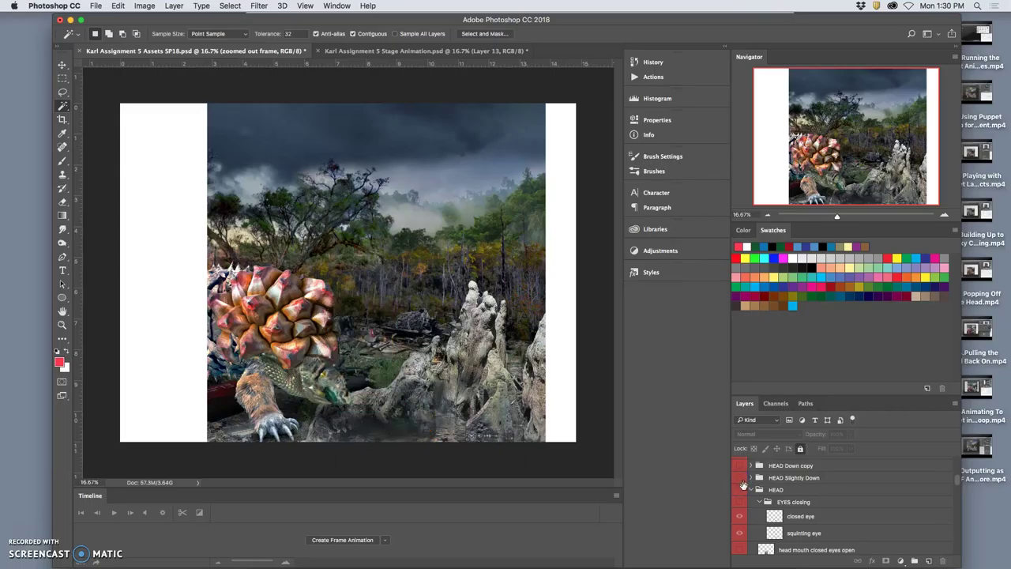
scroll(743, 487, up, 1)
click(740, 494)
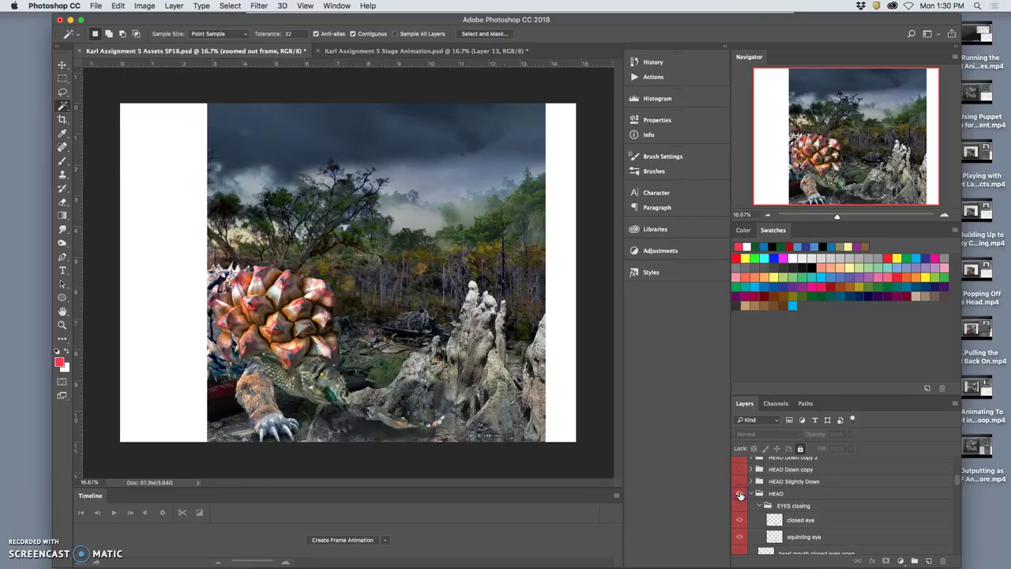
scroll(743, 492, up, 2)
click(741, 501)
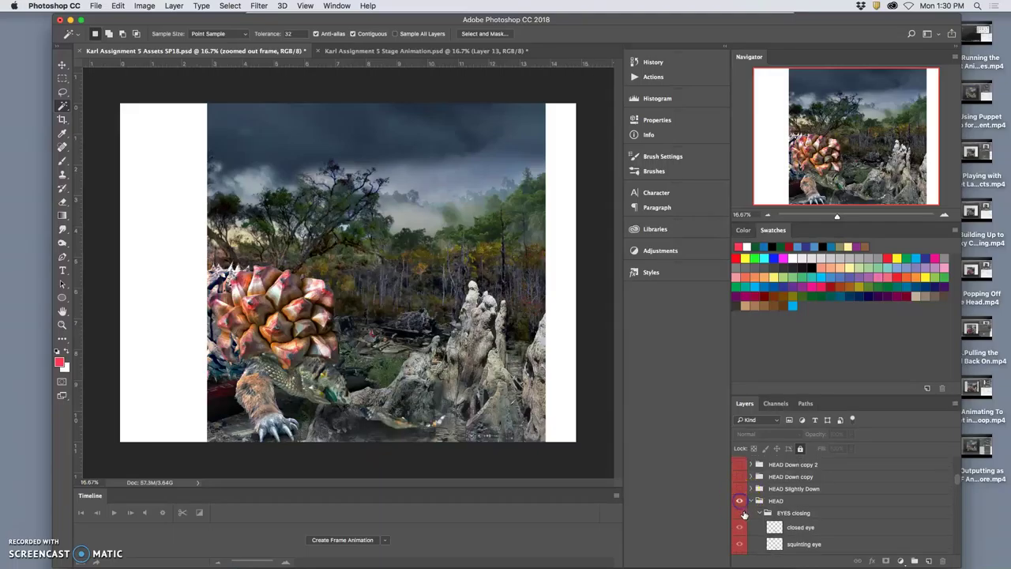
scroll(749, 521, down, 5)
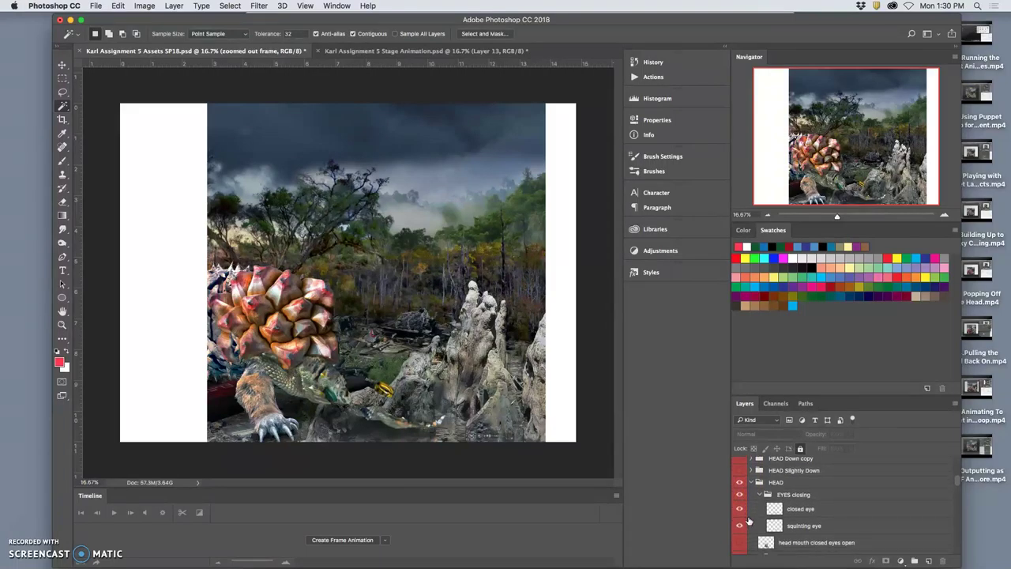
click(741, 513)
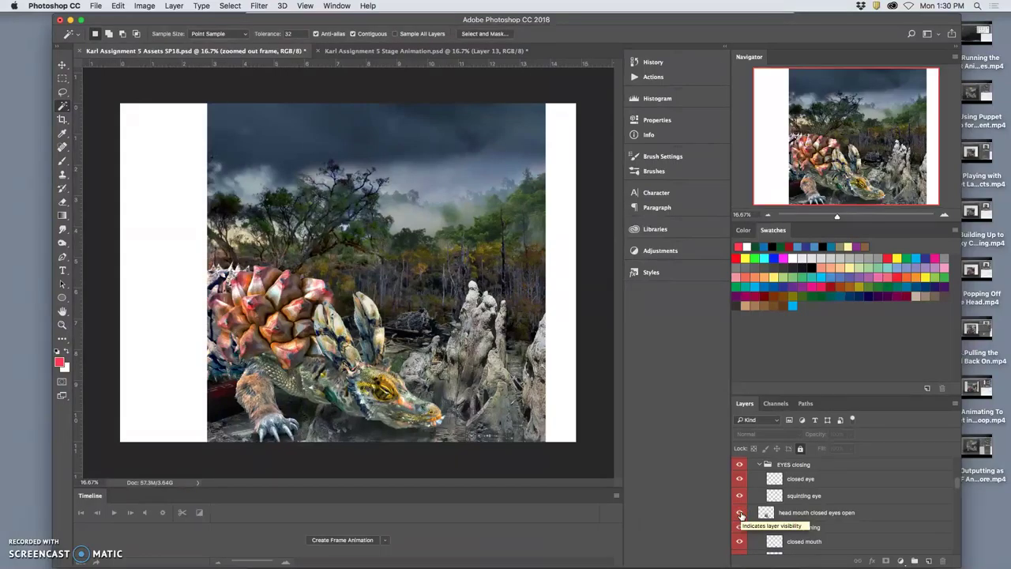
click(742, 469)
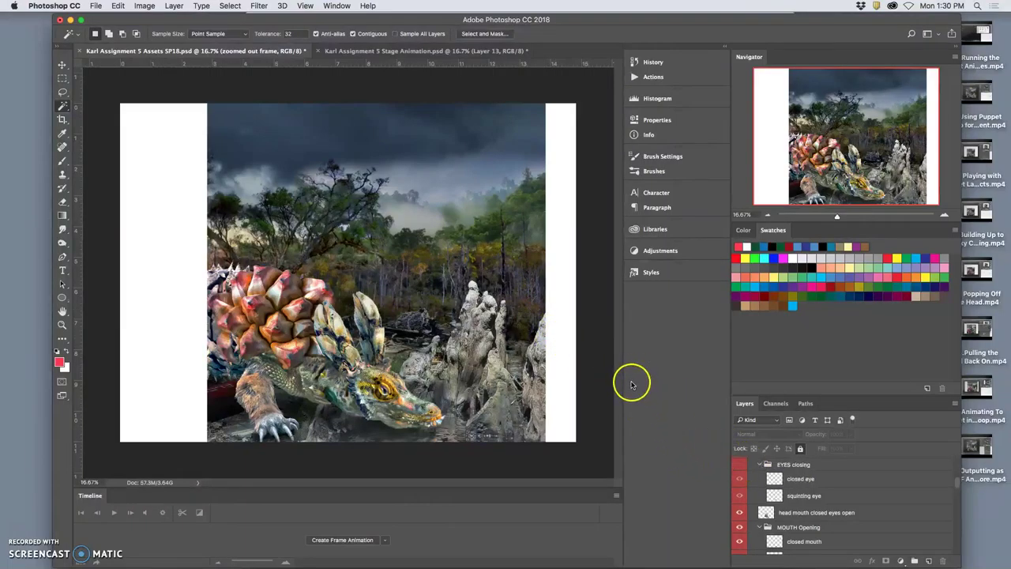
Step: Select the picture area inside the zoomed out frame layer with the Magic Wand and merge the visible layers into a new layer
scroll(842, 490, up, 5)
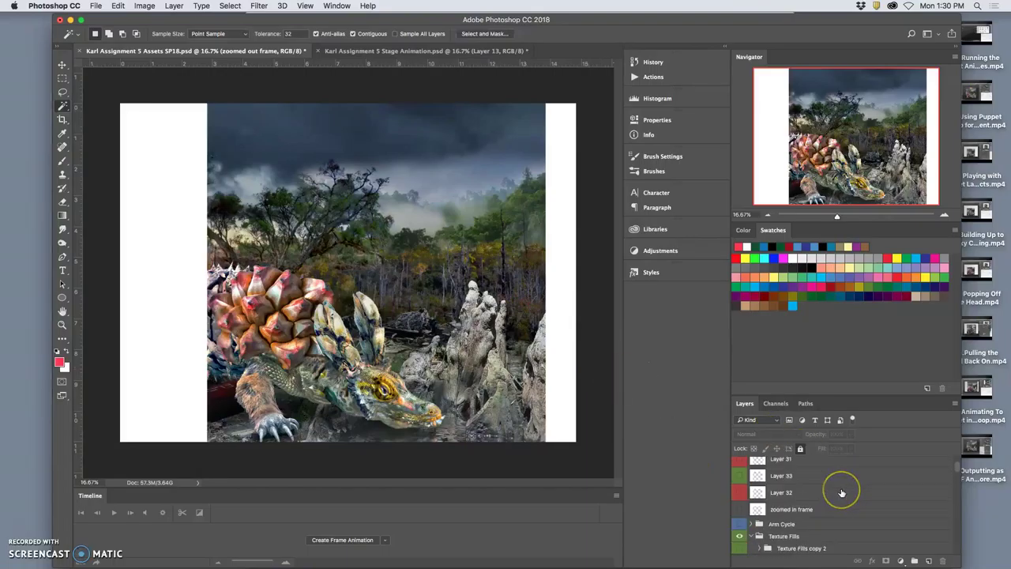
scroll(842, 494, up, 3)
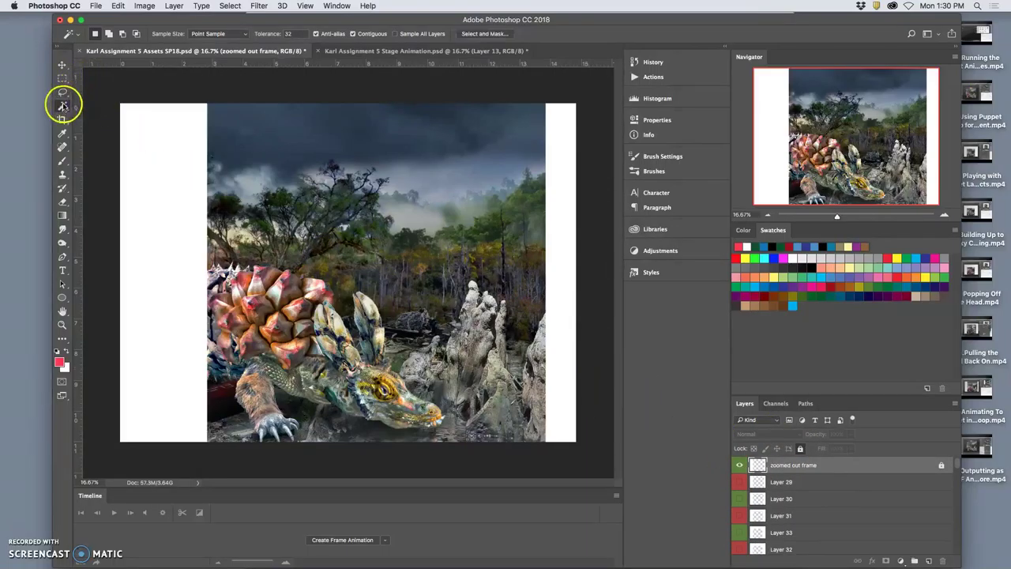
click(331, 166)
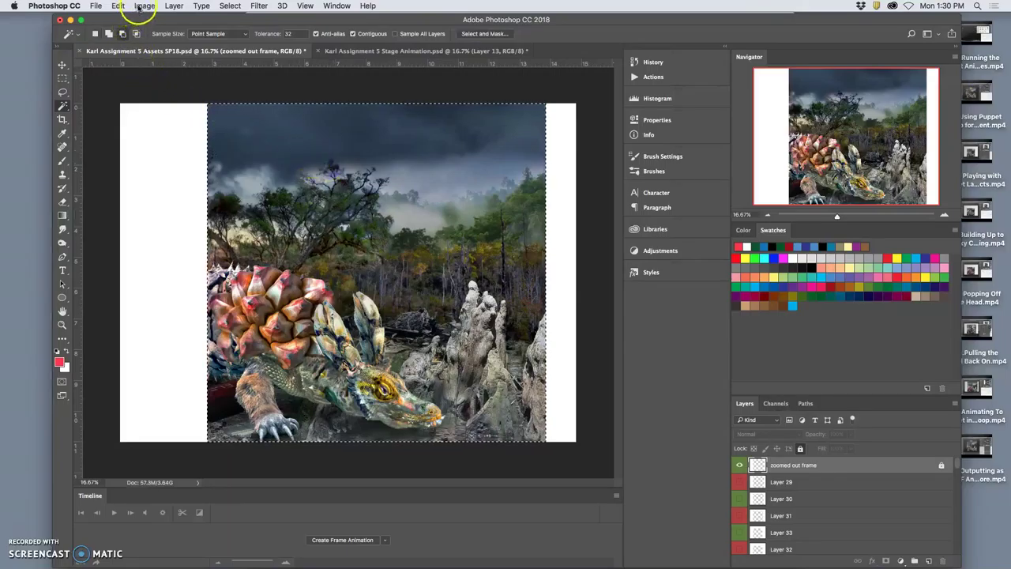
click(173, 6)
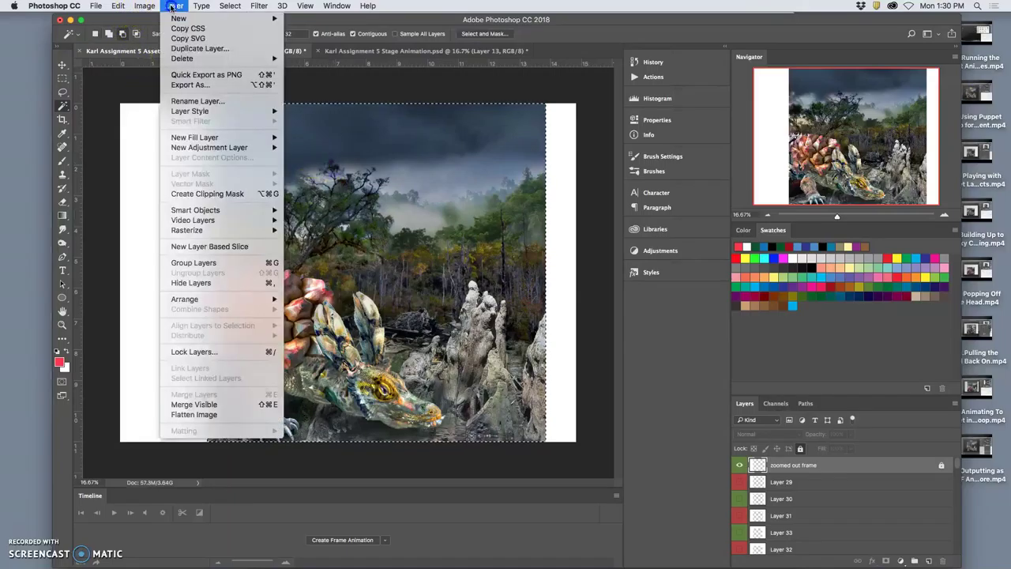
click(212, 404)
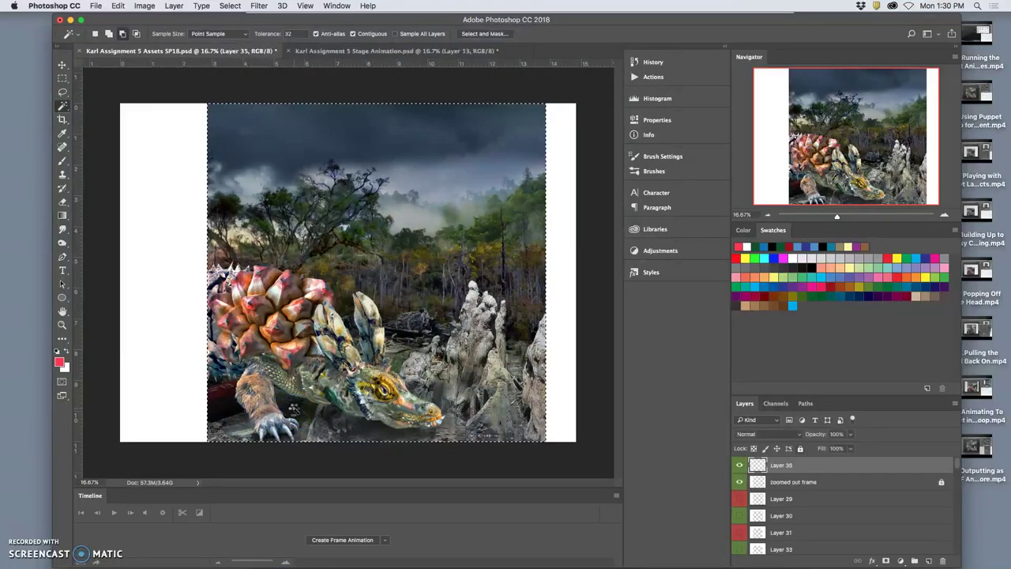
Step: Copy the merged picture area and paste it into the Stage Animation document as a new layer
key(super+c)
click(383, 49)
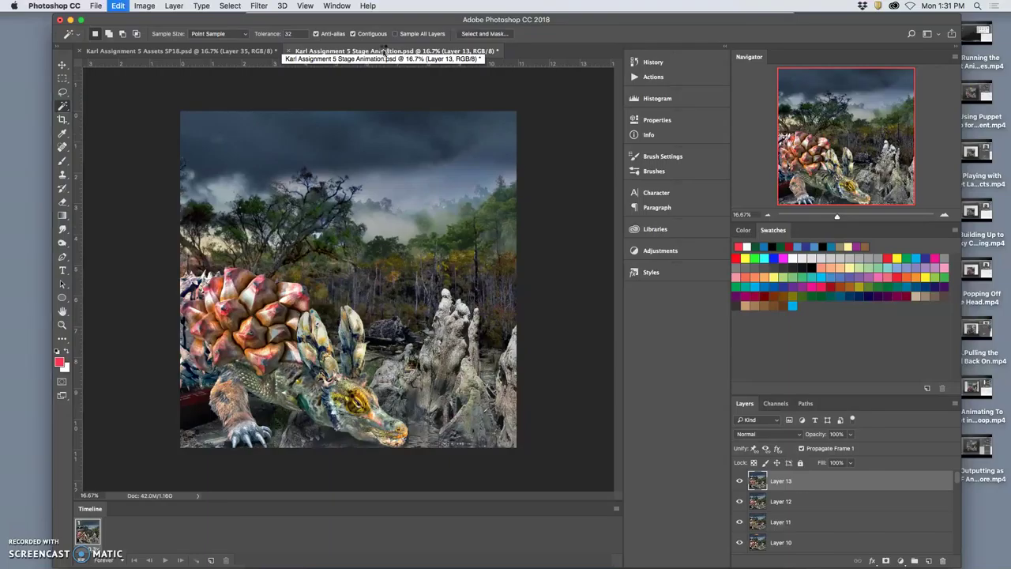
key(super+v)
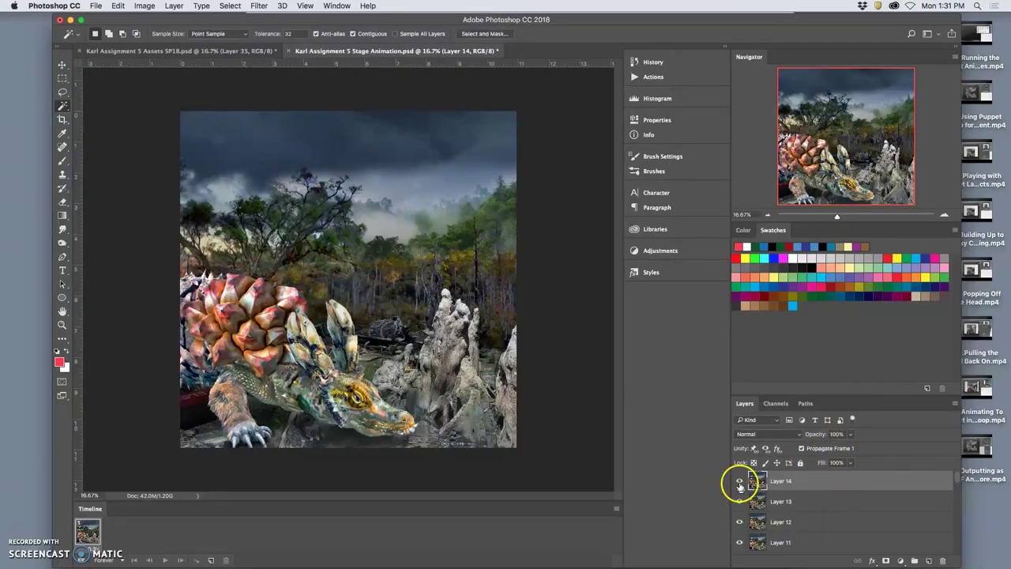
Step: Hide Layer 14 down through Layer 9 one by one in the Stage Animation document to step back through the poses
click(740, 484)
click(740, 501)
click(741, 522)
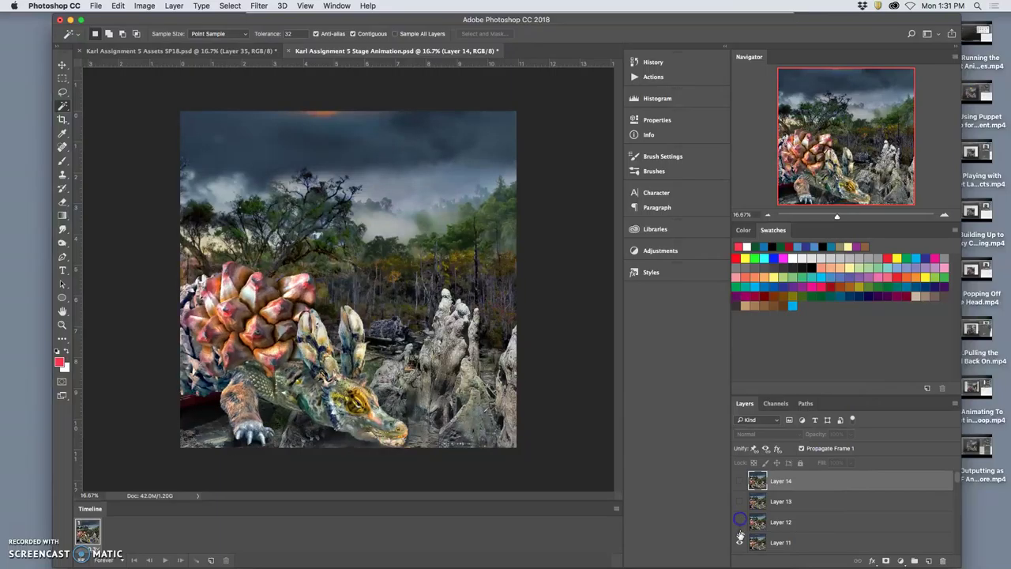
click(740, 542)
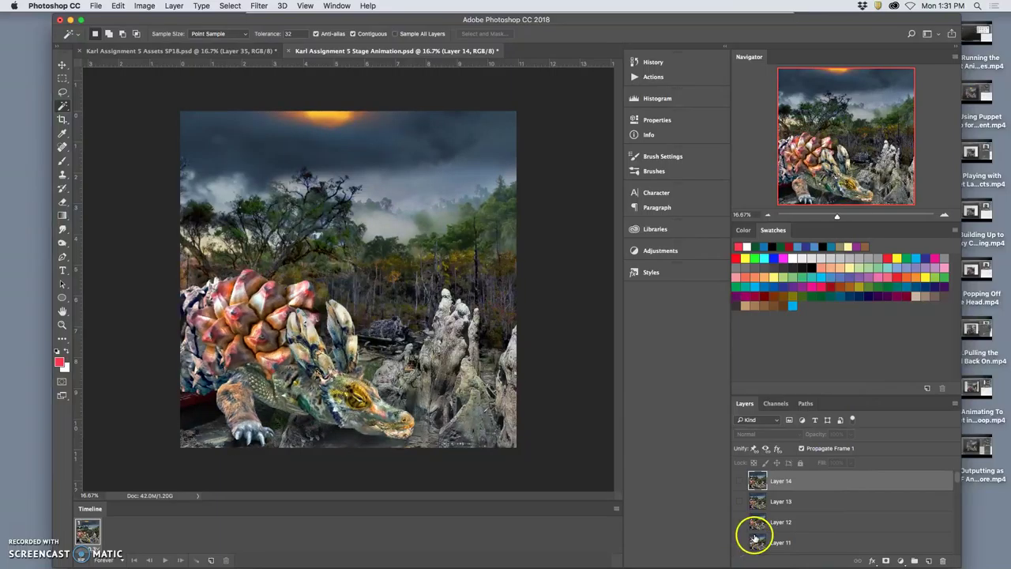
scroll(740, 545, down, 1)
click(743, 552)
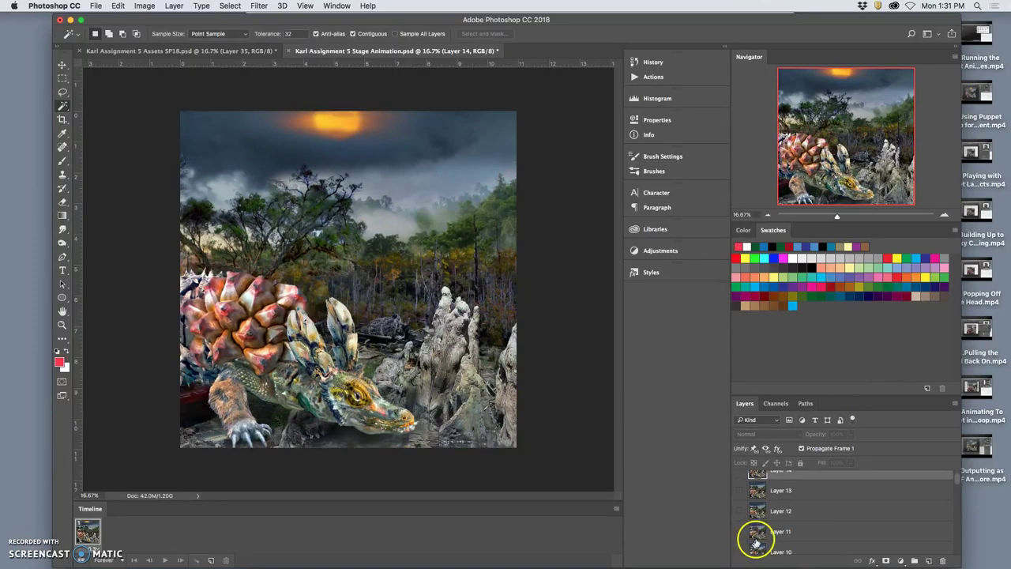
scroll(758, 542, down, 1)
click(742, 546)
click(741, 525)
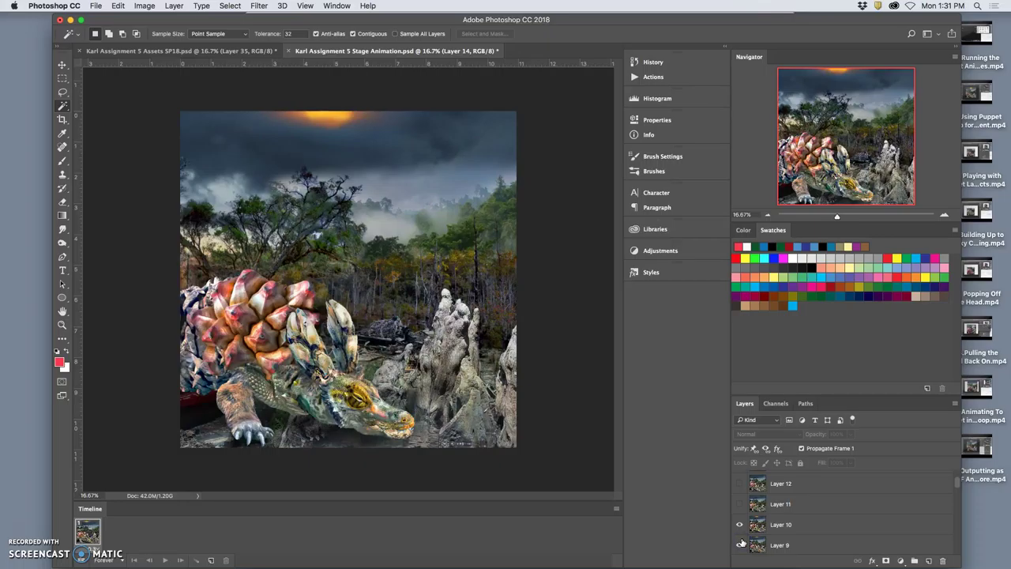
click(740, 528)
click(740, 544)
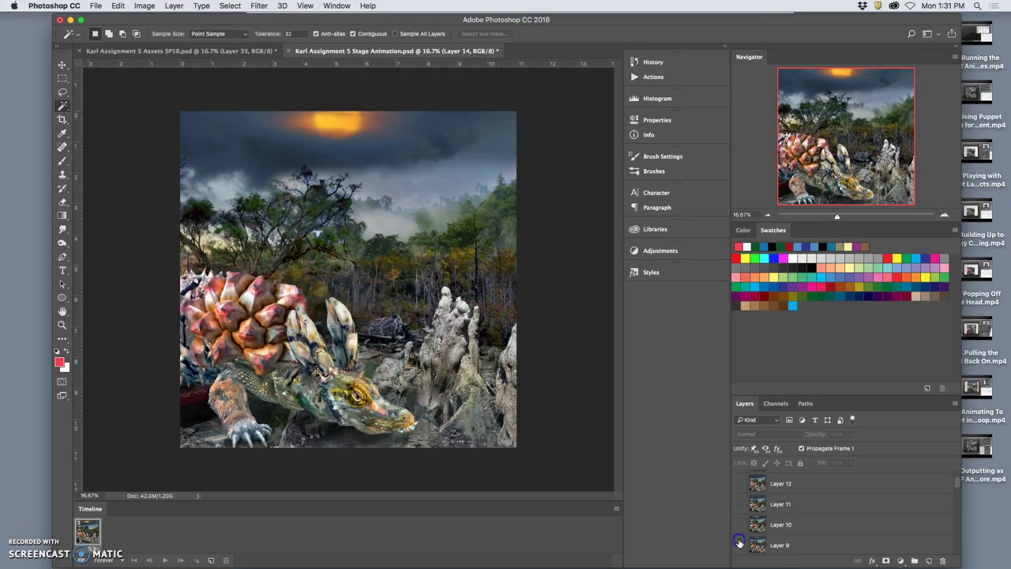
scroll(760, 526, up, 2)
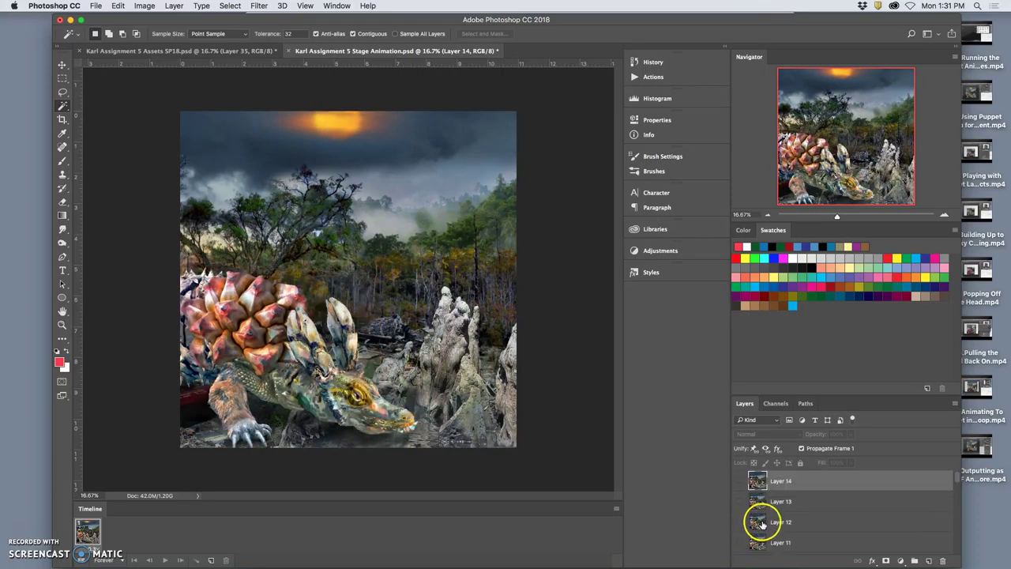
Step: Make timeline frames from all layers of the Stage Animation document and look through the frame strip
click(616, 510)
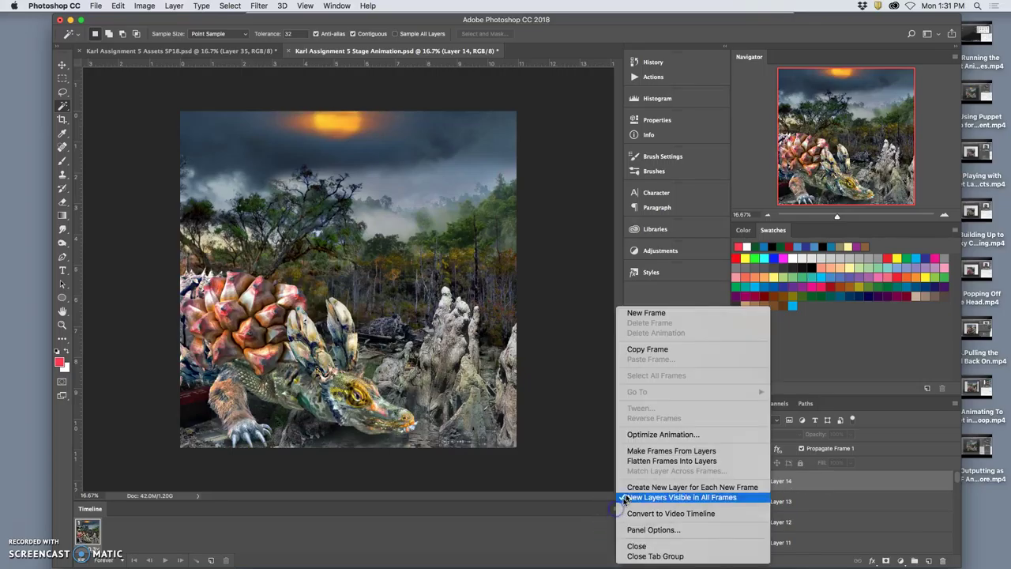
click(649, 451)
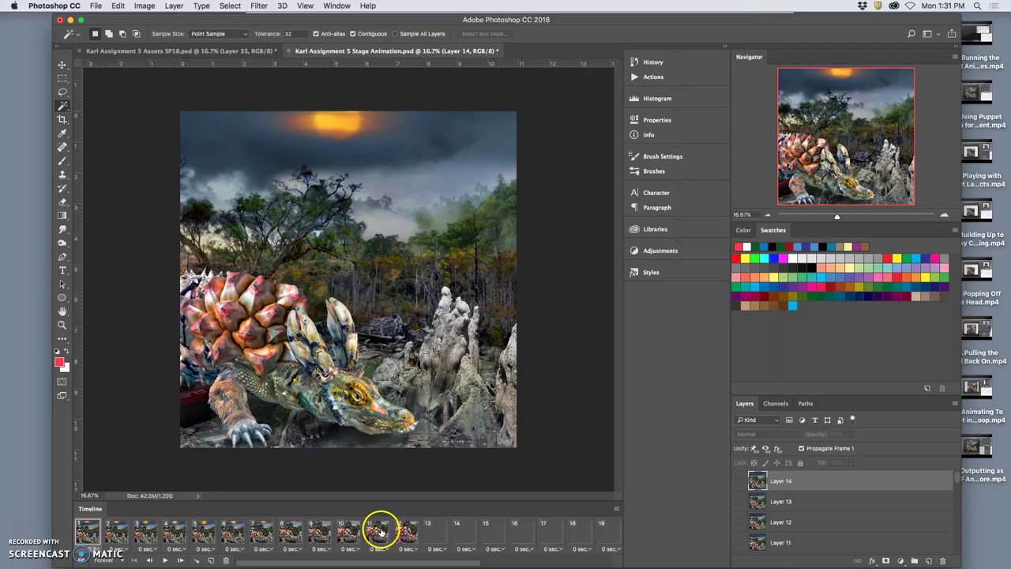
scroll(393, 531, right, 5)
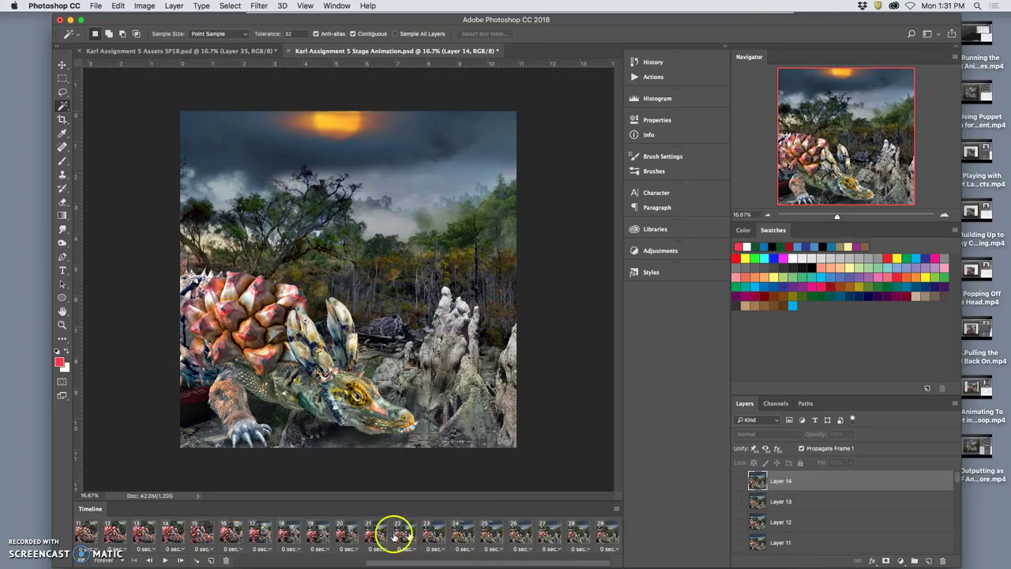
Step: Play the frame animation in the timeline and stop it
click(289, 534)
click(168, 561)
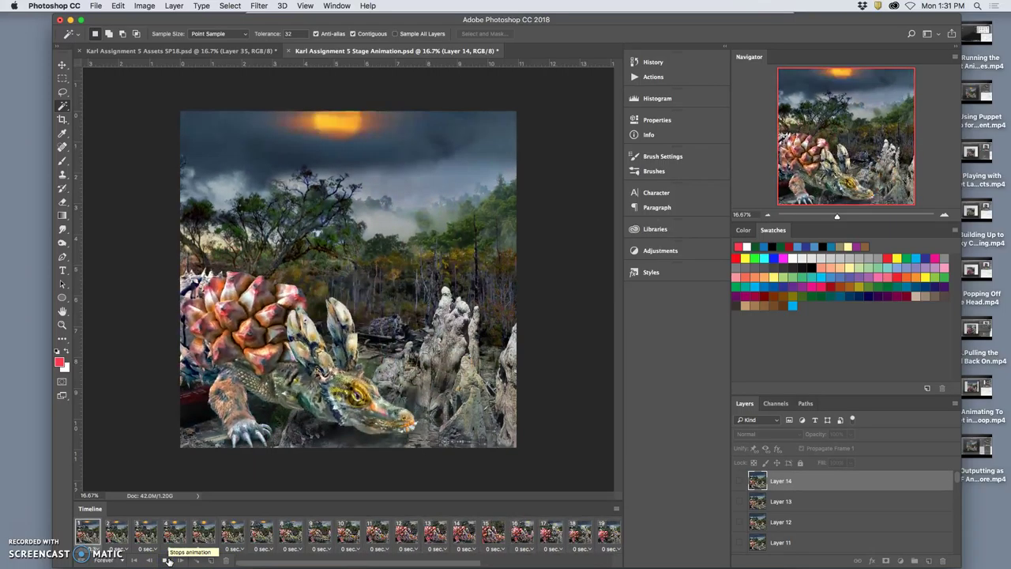
click(149, 536)
Step: Select every timeline frame from the first to frame 29 and set their delay to 0.3 seconds
click(92, 536)
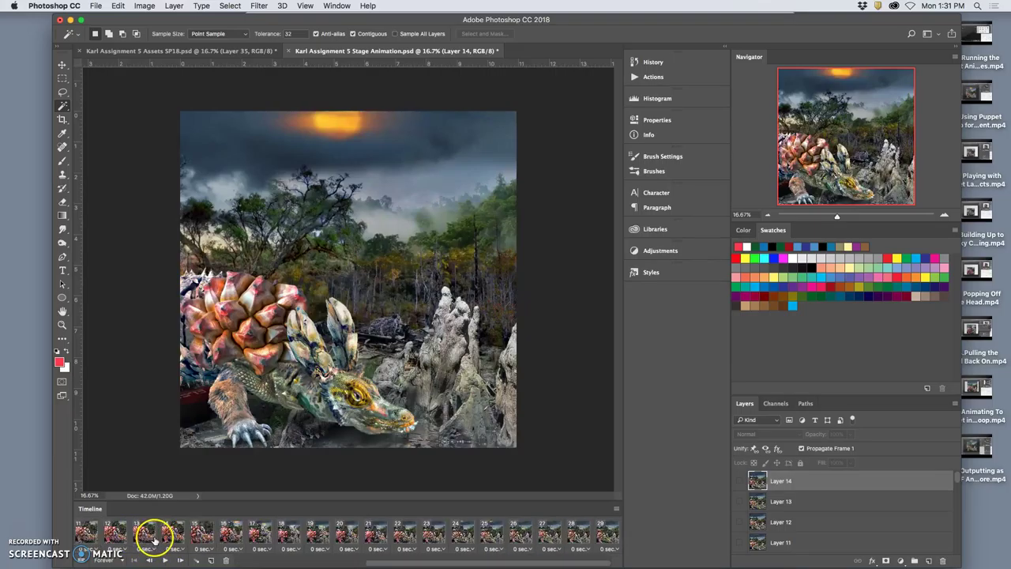
scroll(603, 536, right, 10)
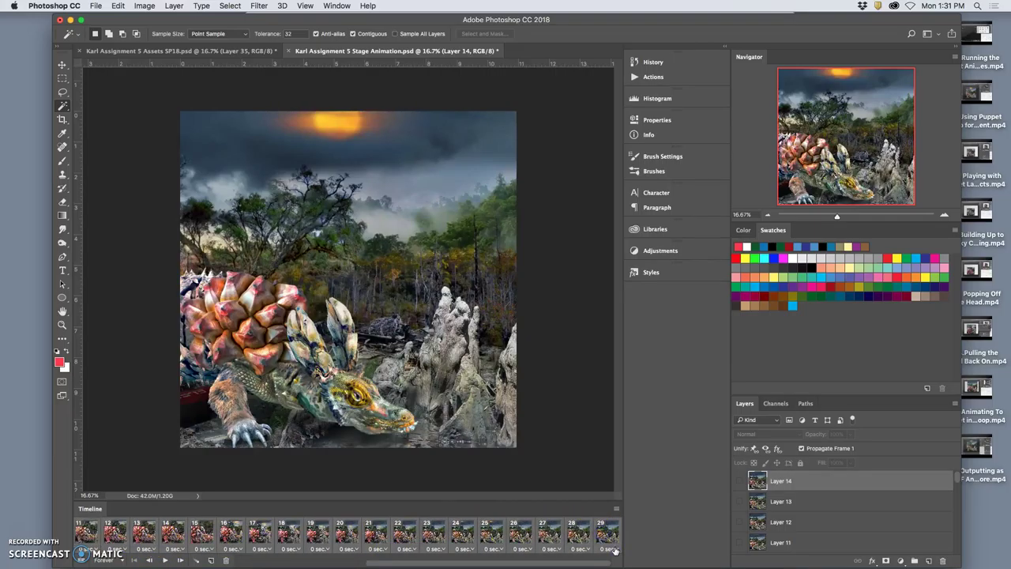
click(612, 549)
click(617, 535)
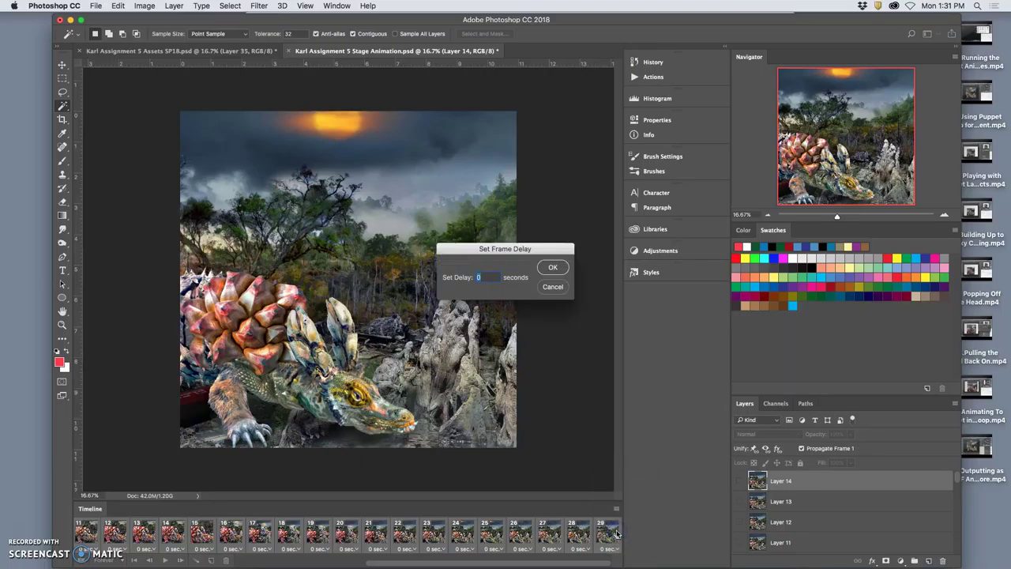
text(0.3)
click(553, 268)
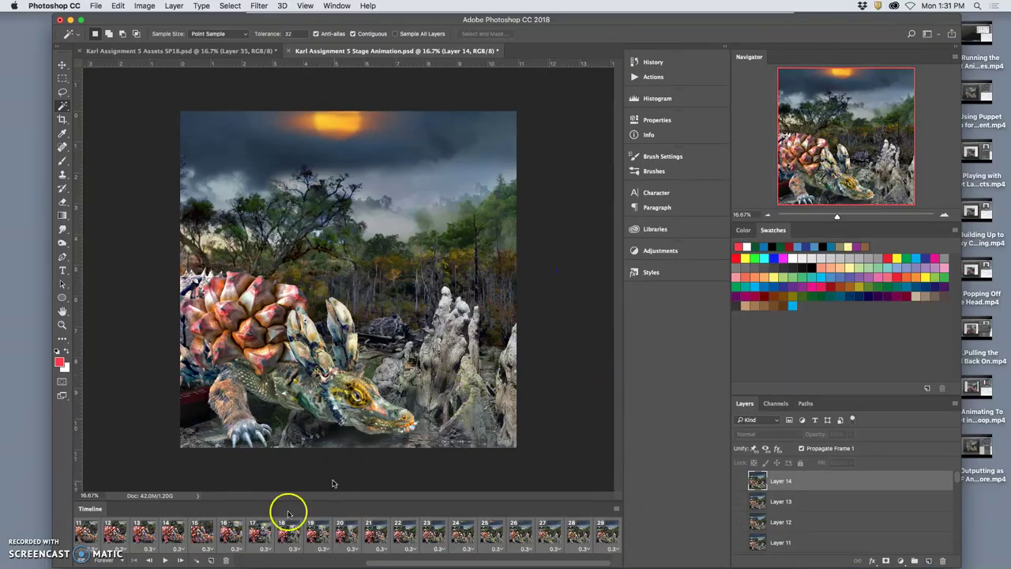
Step: Play the frame animation, stop it and view the last three timeline frames, 27 to 29
click(164, 560)
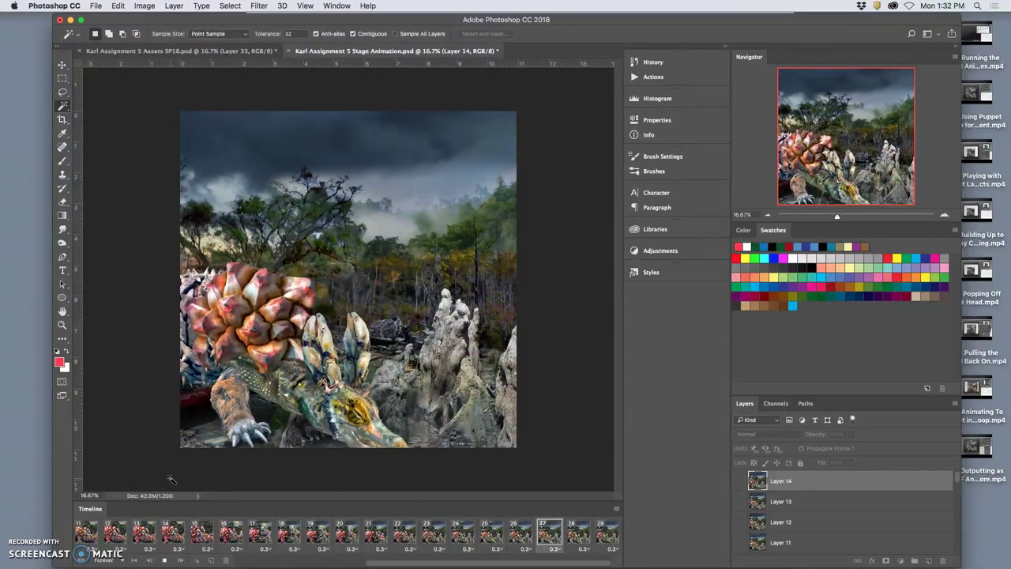
click(171, 533)
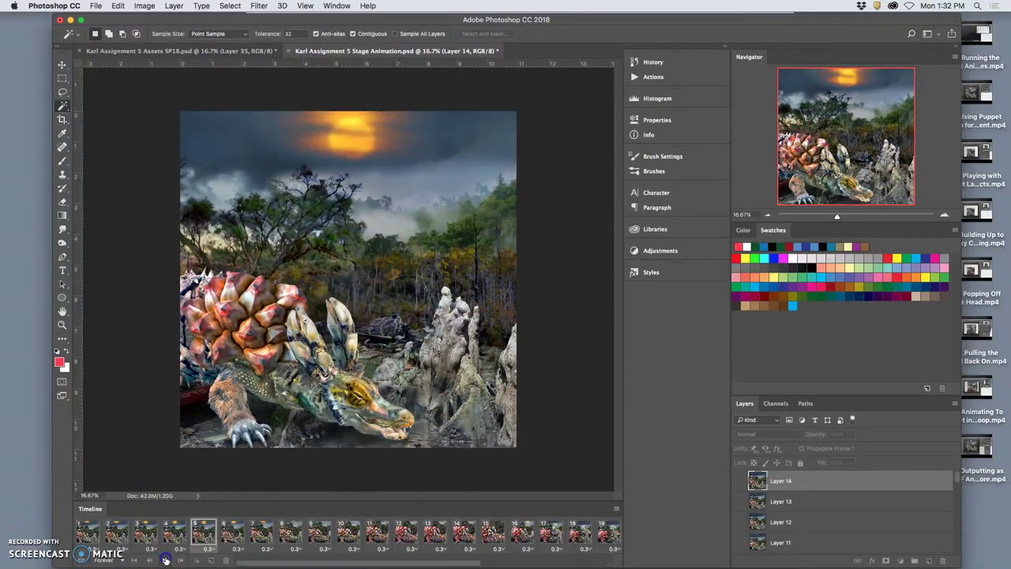
click(228, 534)
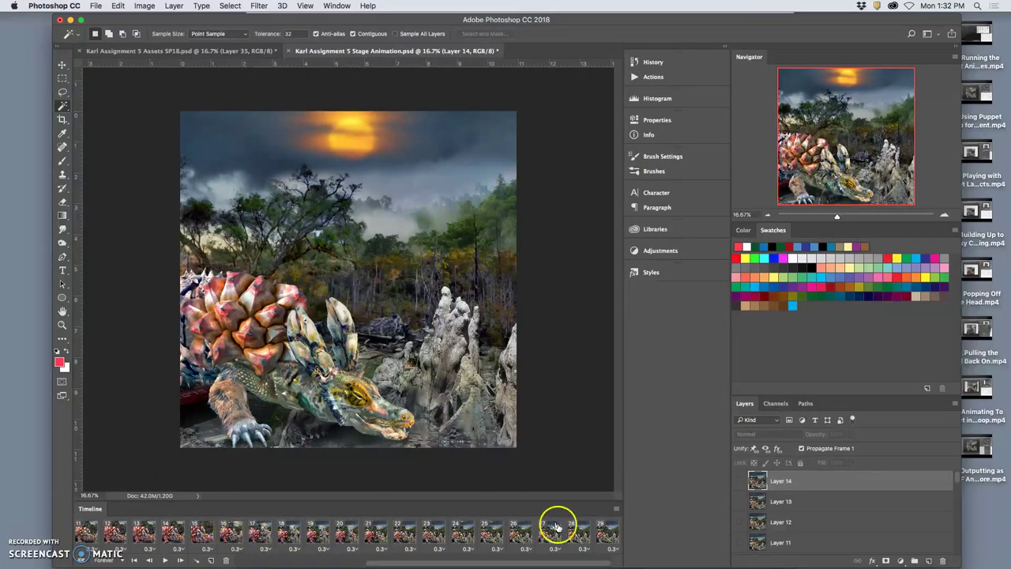
click(606, 534)
click(584, 536)
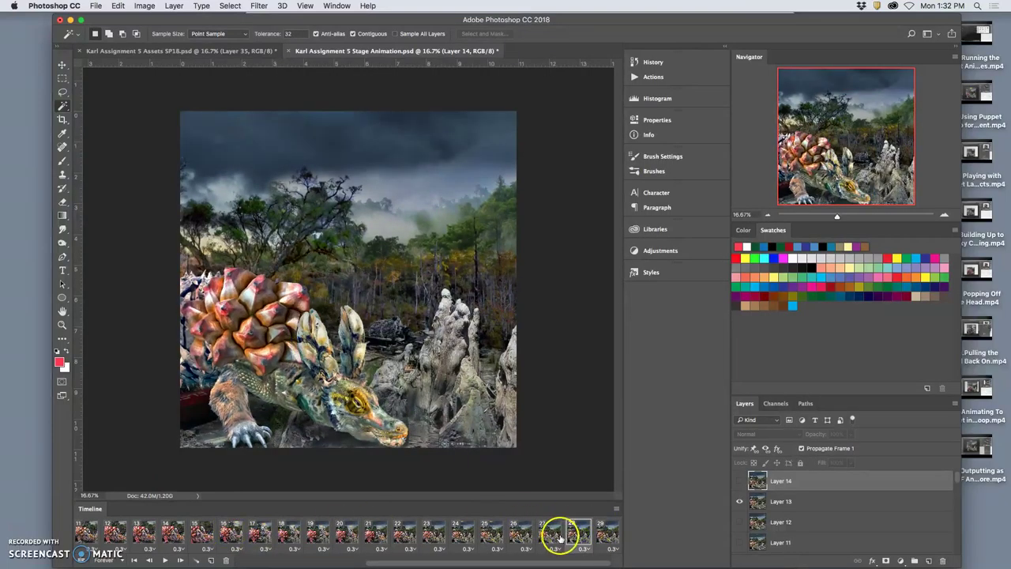
click(552, 537)
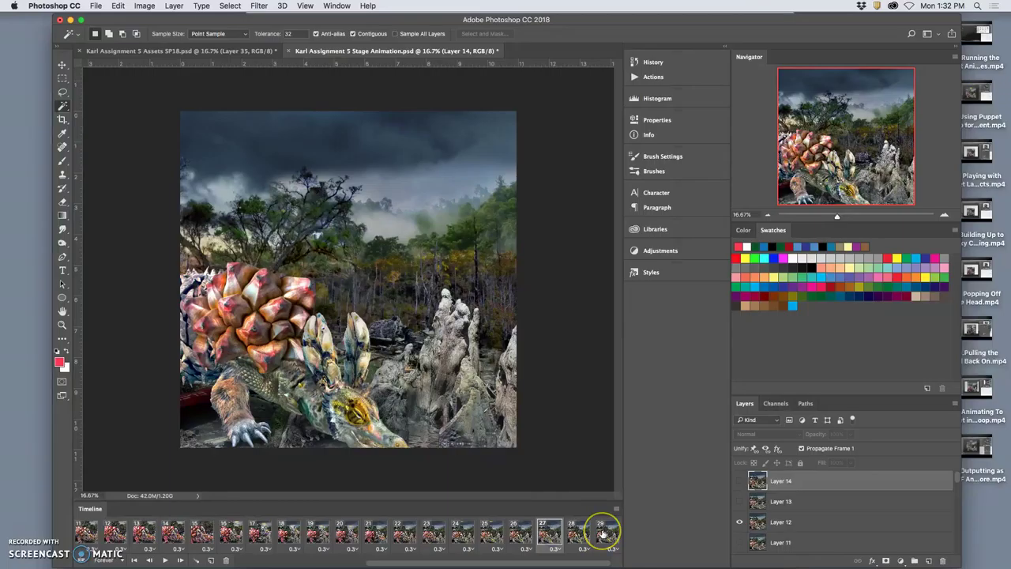
click(604, 535)
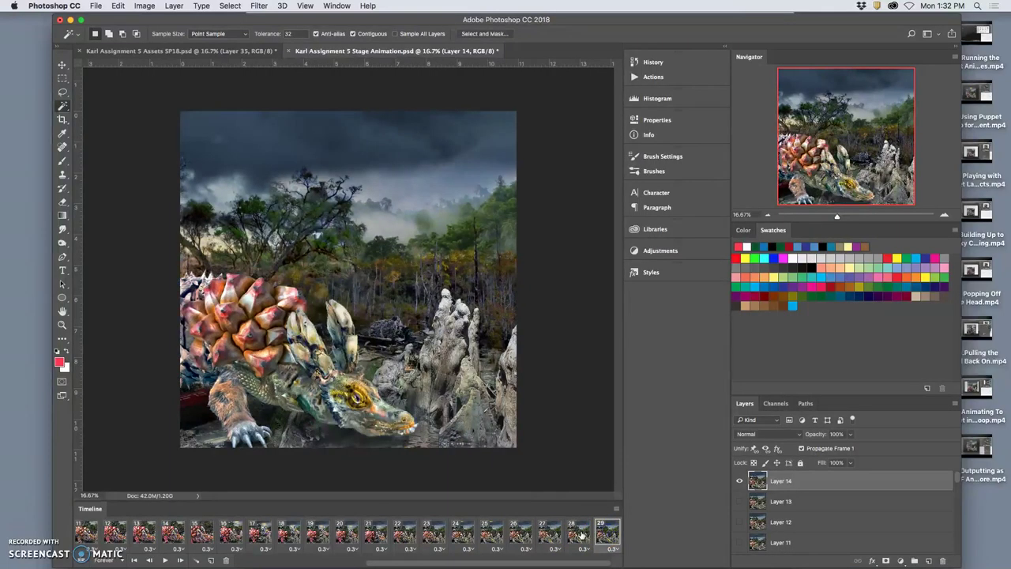
Step: Reverse the order of the last five timeline frames by moving frames 28, 27, 26 and 25 one after another to the end
drag(582, 535, 621, 536)
drag(552, 537, 602, 531)
click(522, 535)
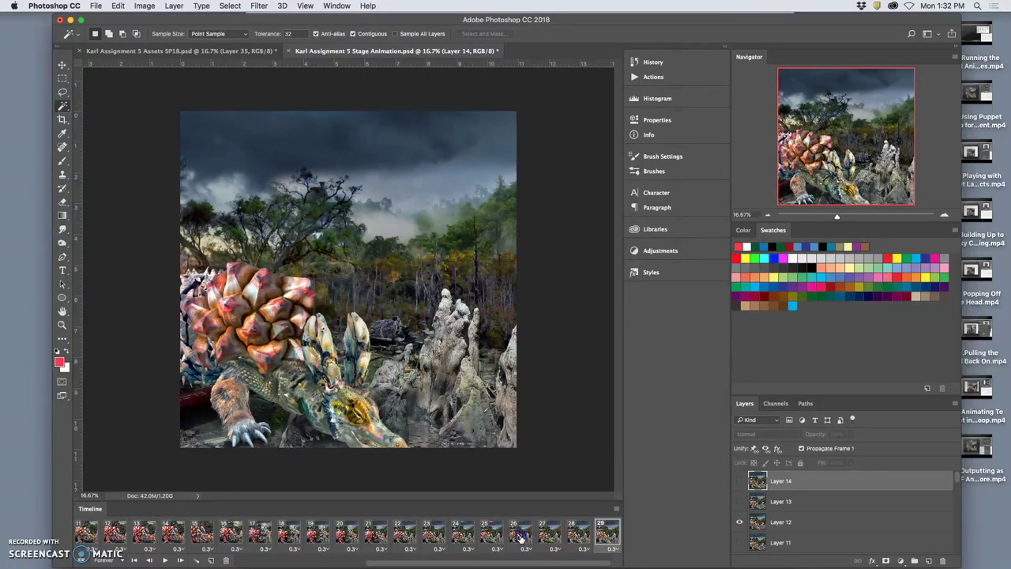
click(600, 535)
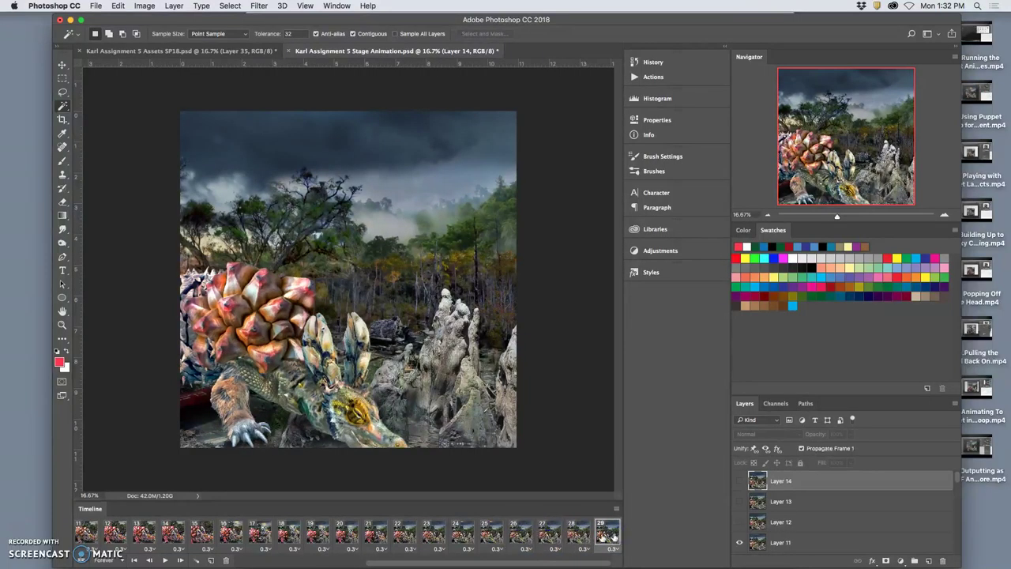
drag(496, 537, 622, 536)
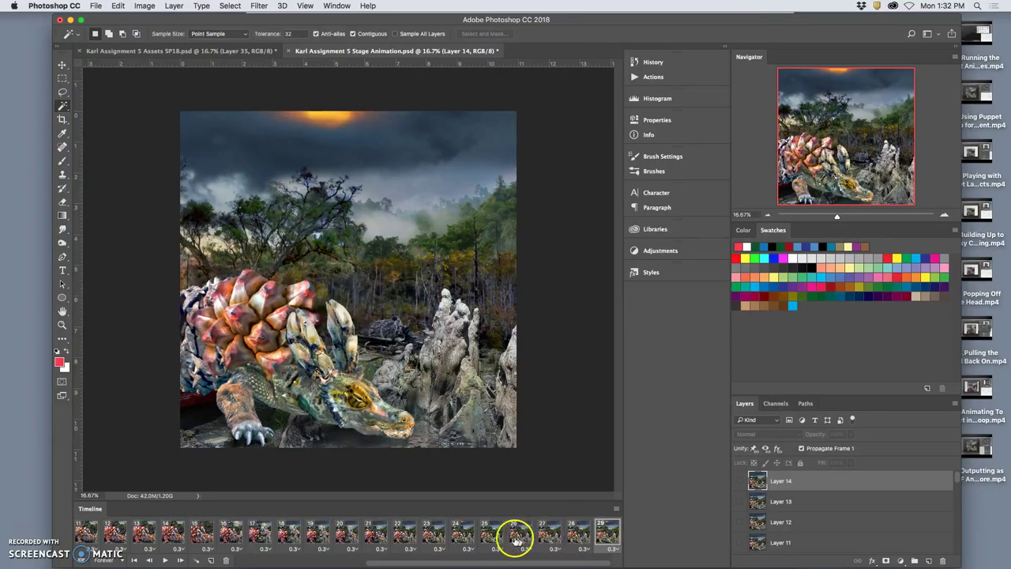
Step: Compare timeline frames 22 to 25 and move frame 24 to the end of the animation
click(434, 534)
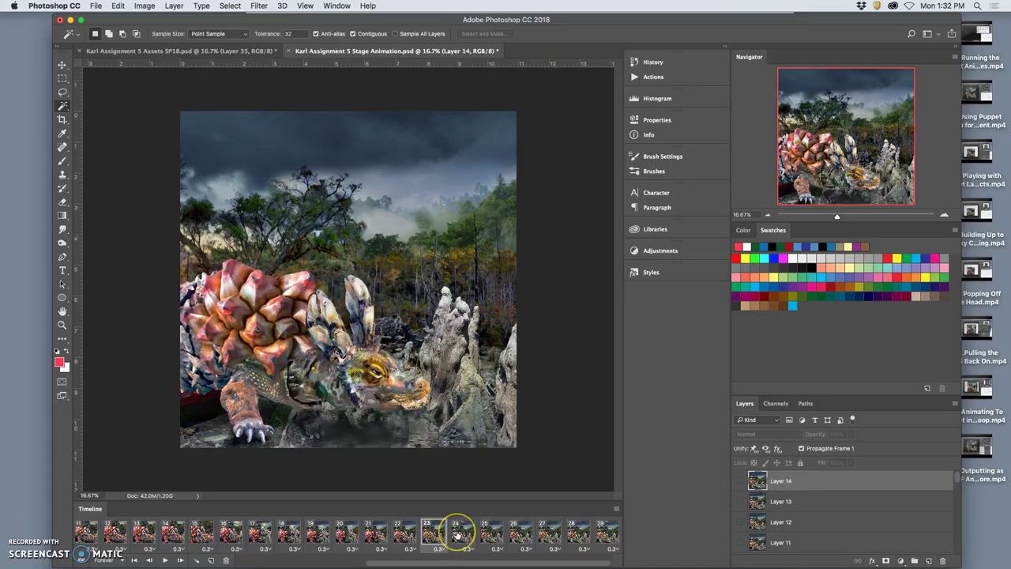
click(412, 534)
click(411, 534)
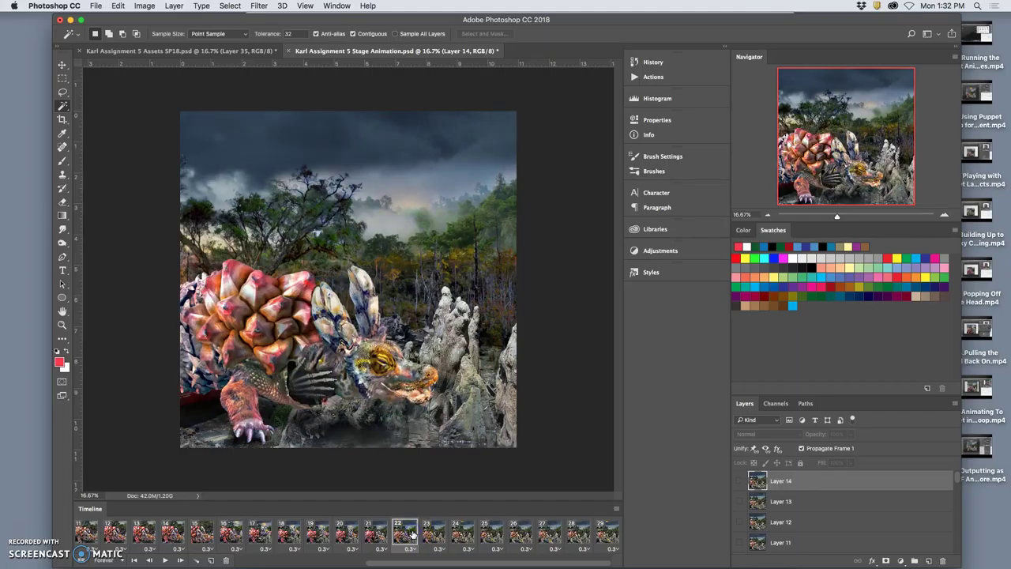
click(427, 534)
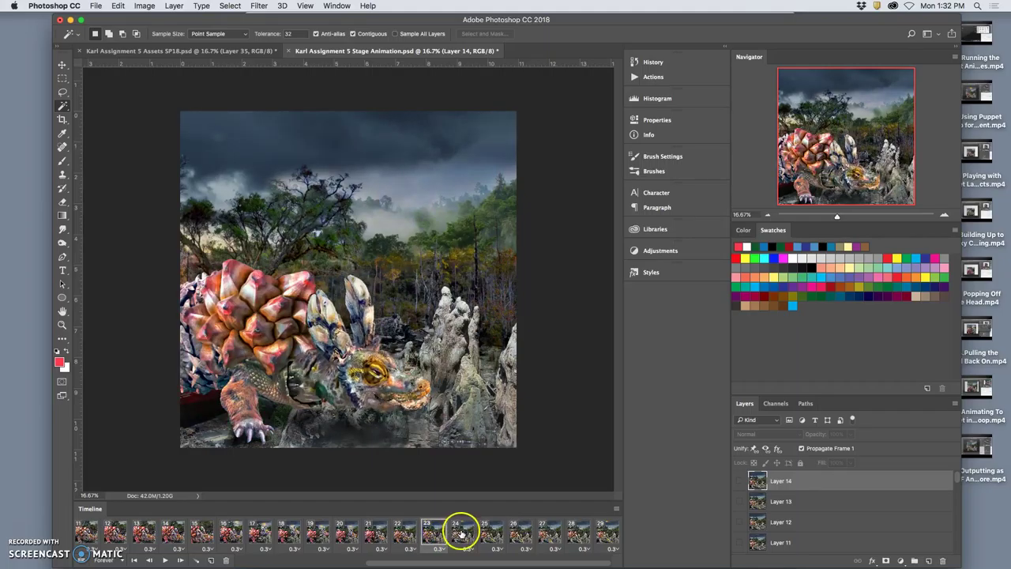
click(461, 534)
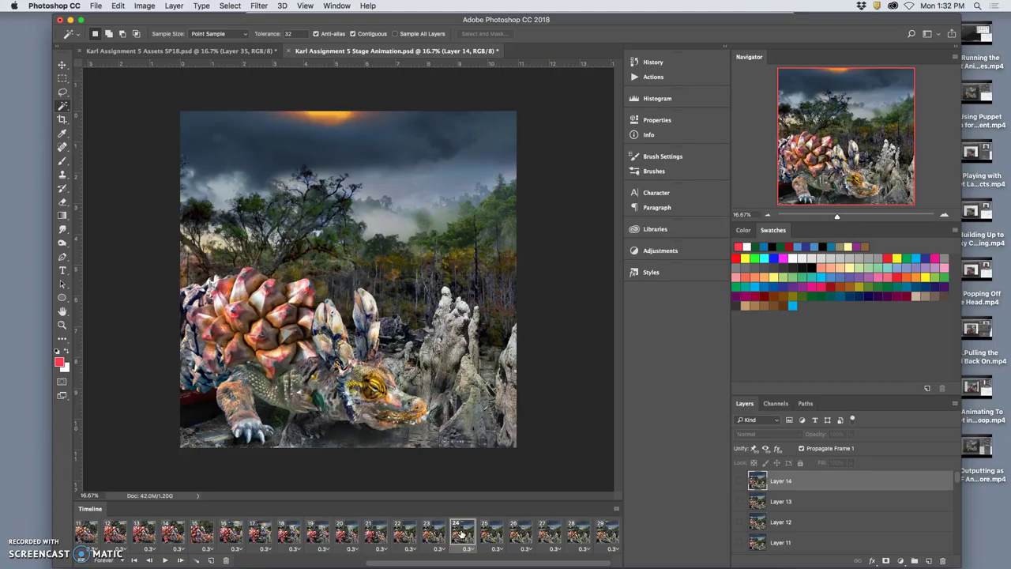
click(486, 535)
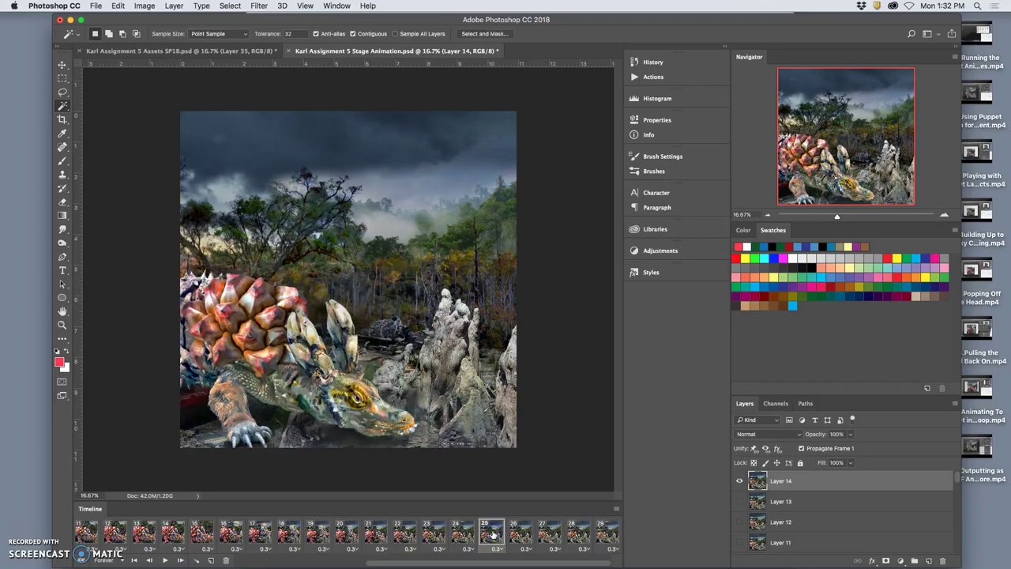
click(463, 535)
click(439, 535)
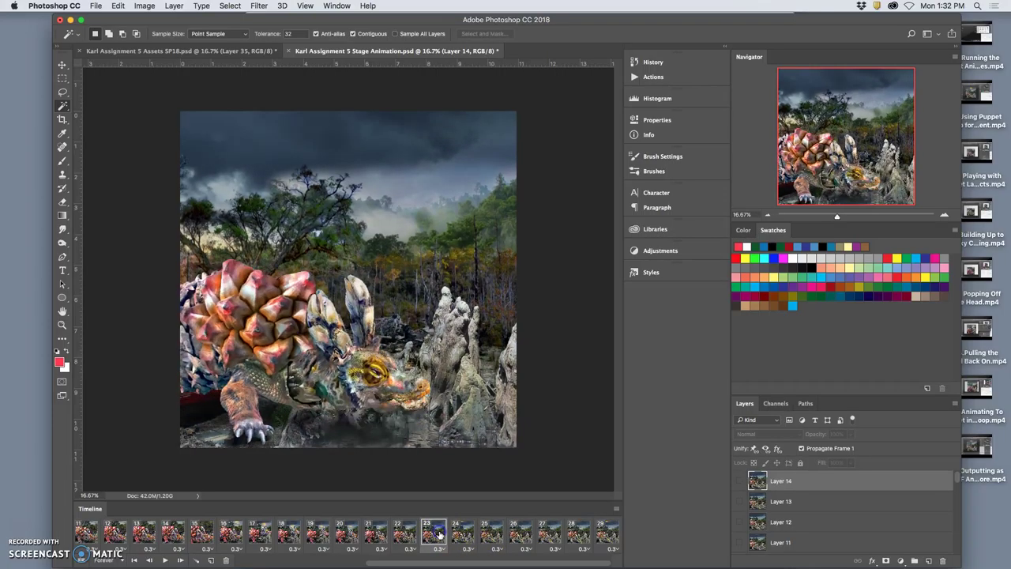
click(463, 535)
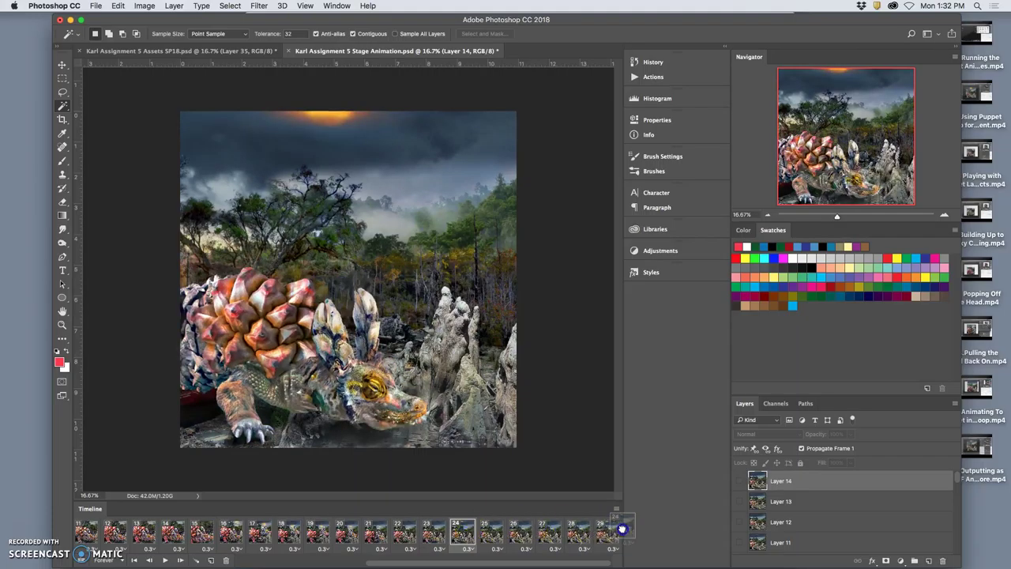
drag(468, 533, 607, 531)
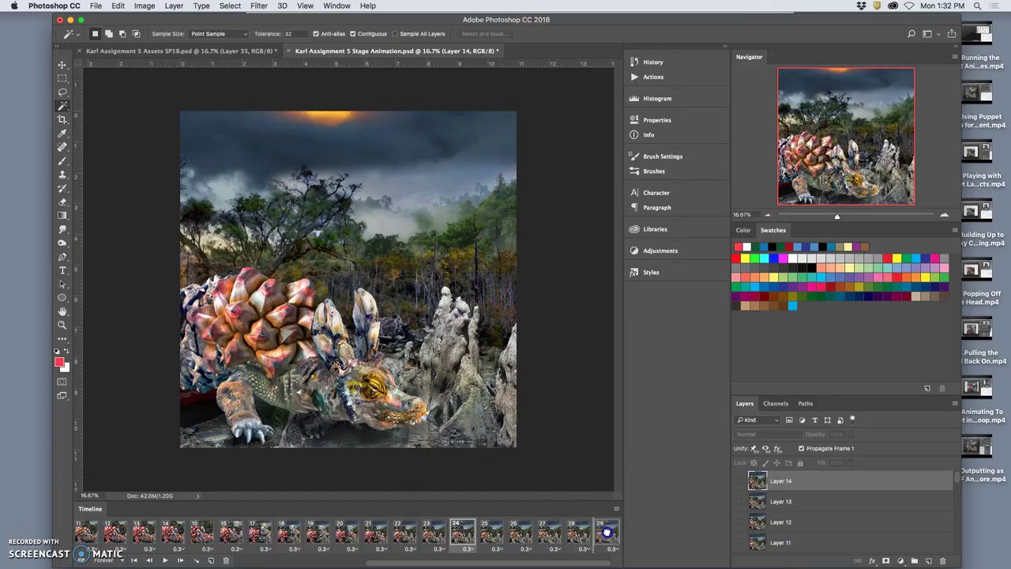
Step: Step back and forth through timeline frames 23 to 25 and delete frame 24, the one showing Layer 14
click(378, 535)
click(397, 535)
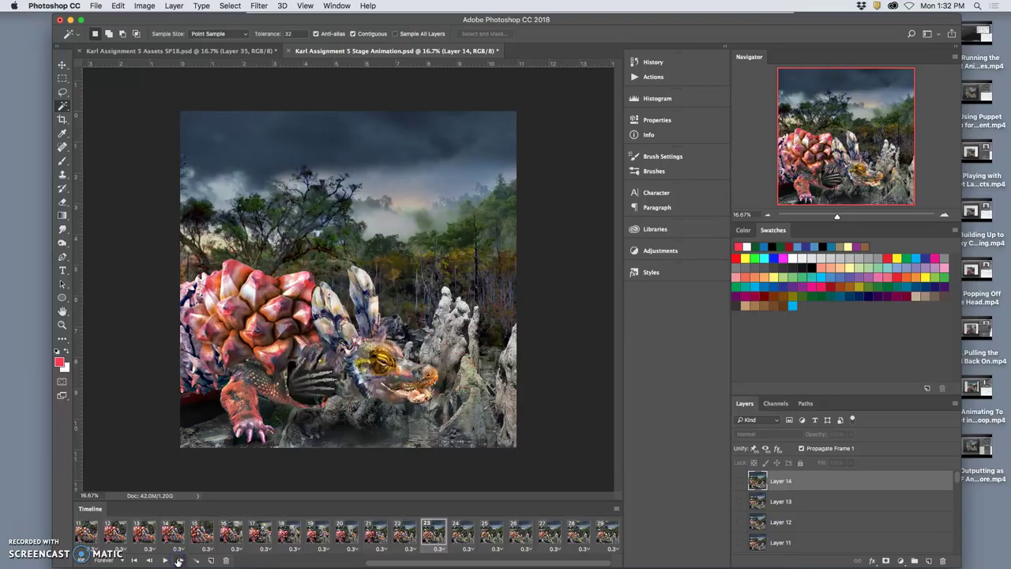
click(178, 561)
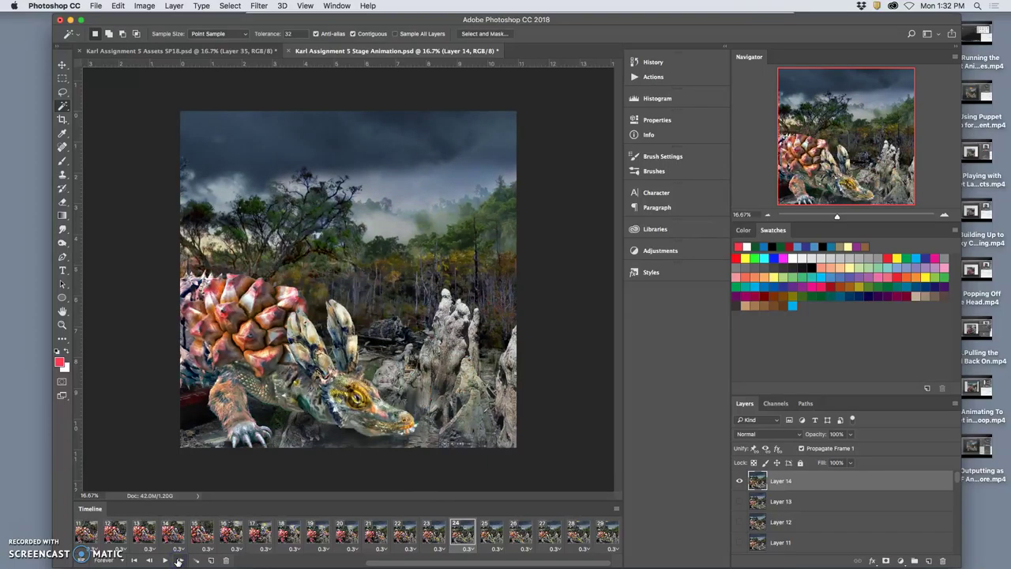
click(178, 560)
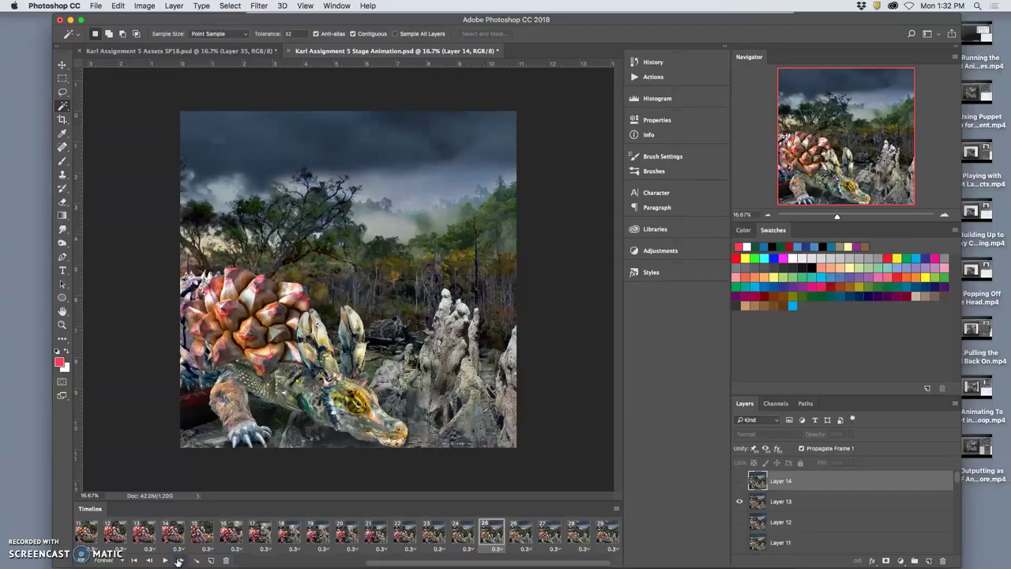
click(149, 560)
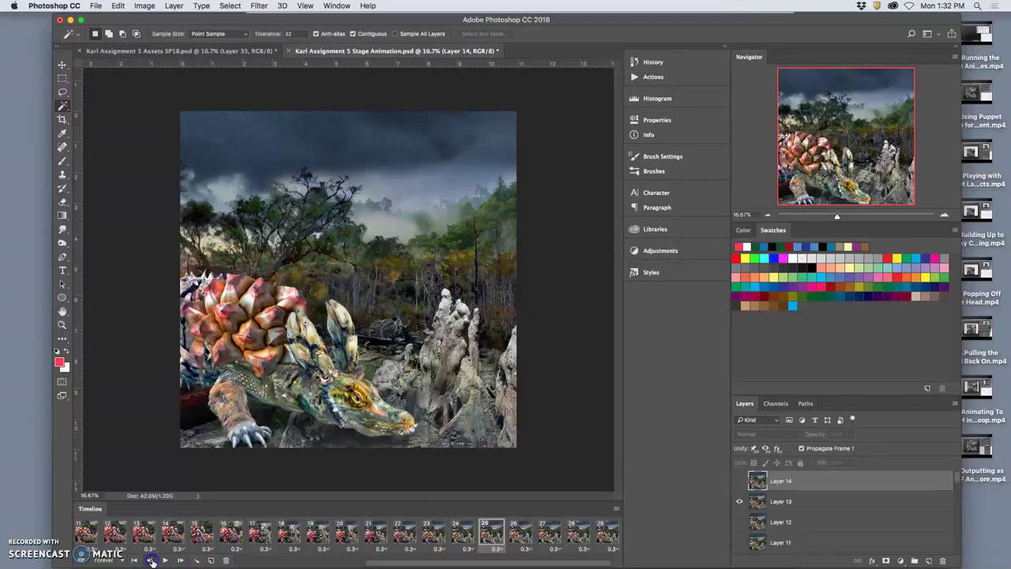
click(150, 560)
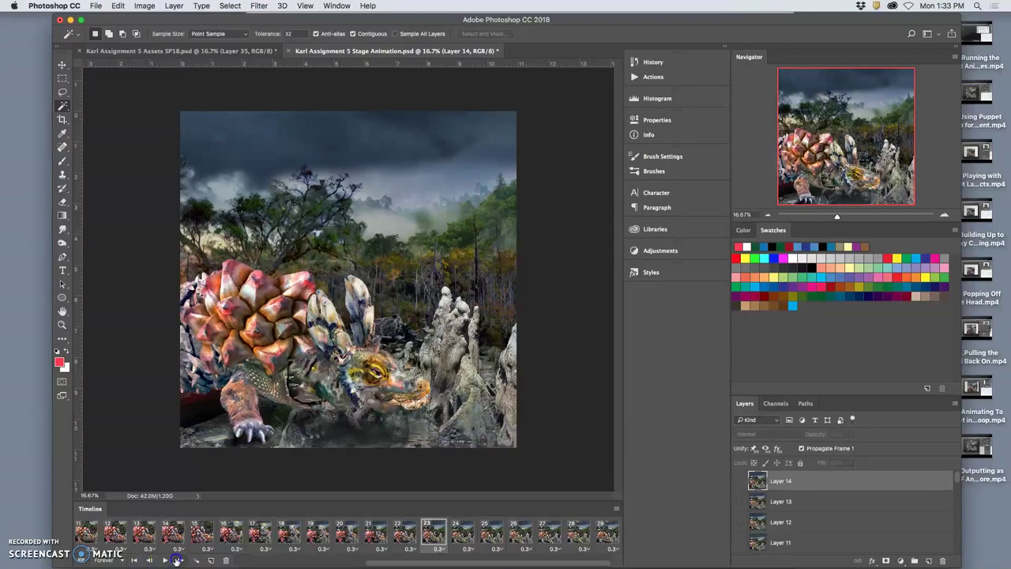
click(179, 560)
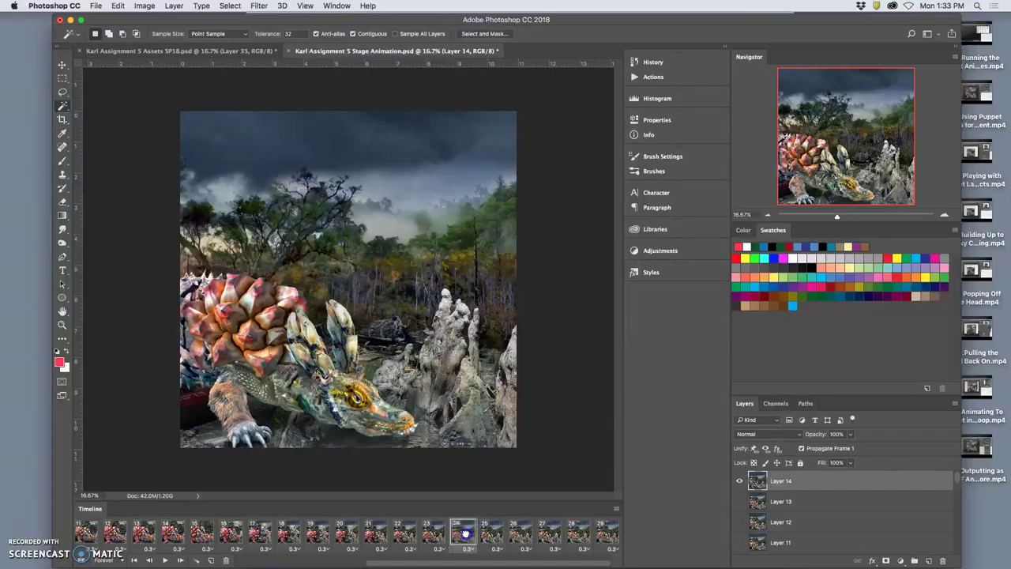
click(226, 560)
click(585, 196)
Step: Step through the timeline from frame 23 to the last frame and round to frame 1 to check the loop
click(460, 534)
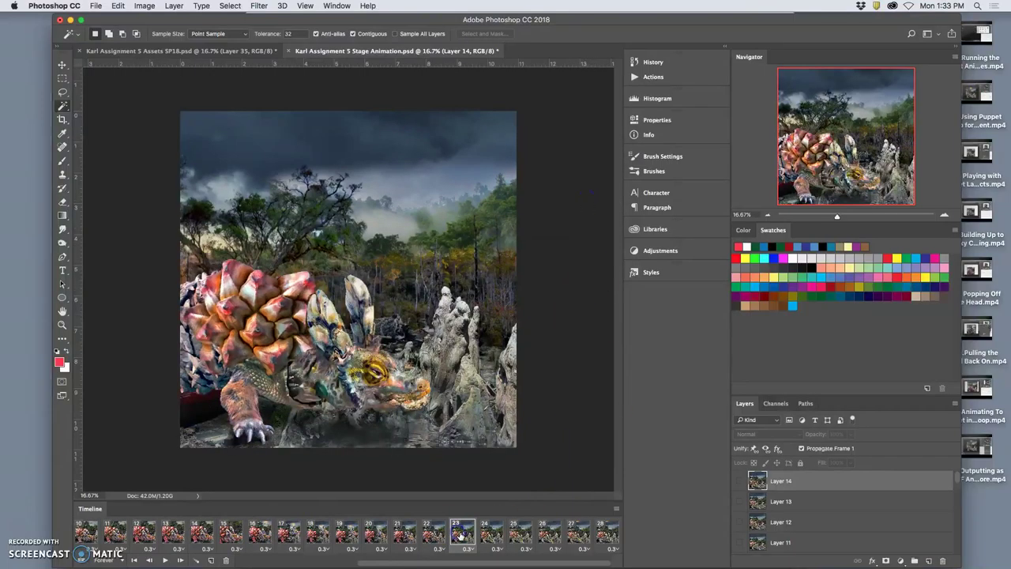
click(181, 560)
click(181, 560)
click(182, 561)
click(182, 560)
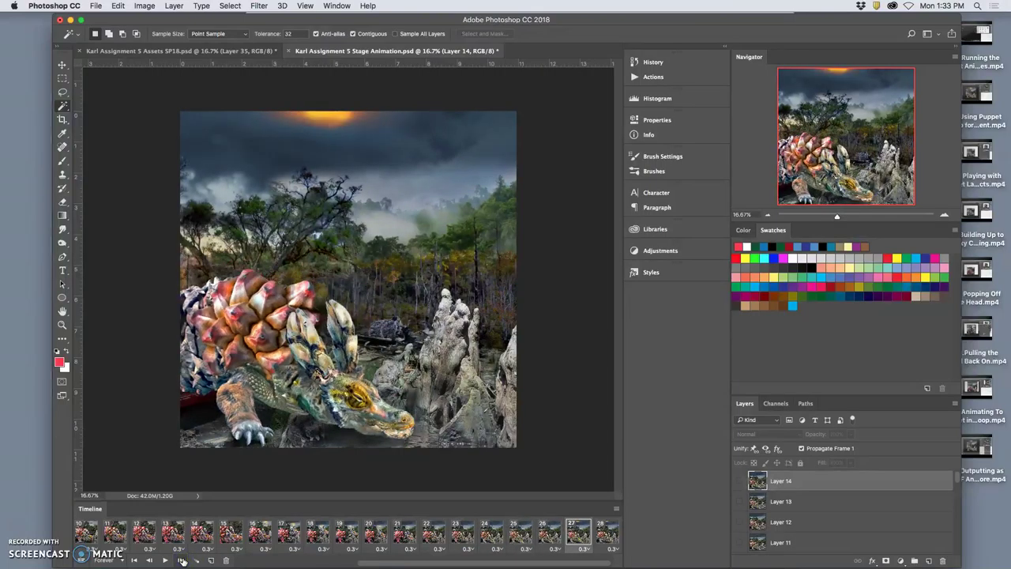
click(183, 560)
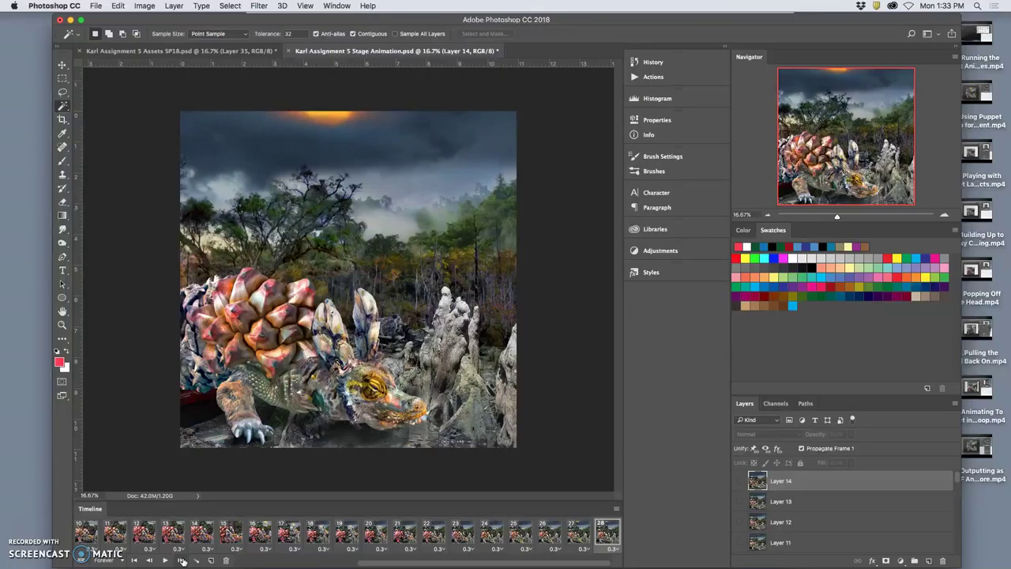
click(183, 561)
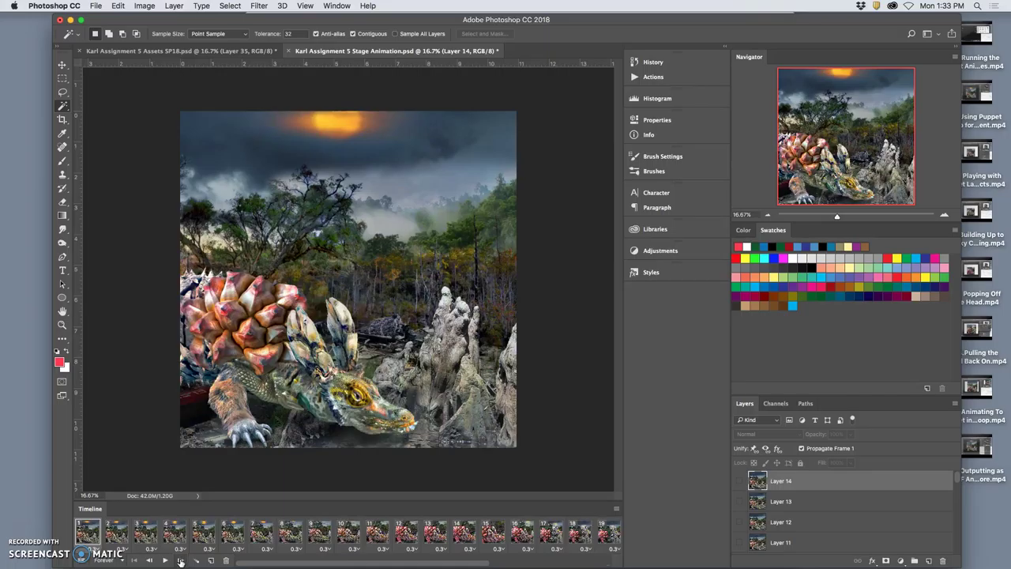
Step: Compare timeline frames 26 to 28 by stepping back and forth, and delete frame 28
click(149, 560)
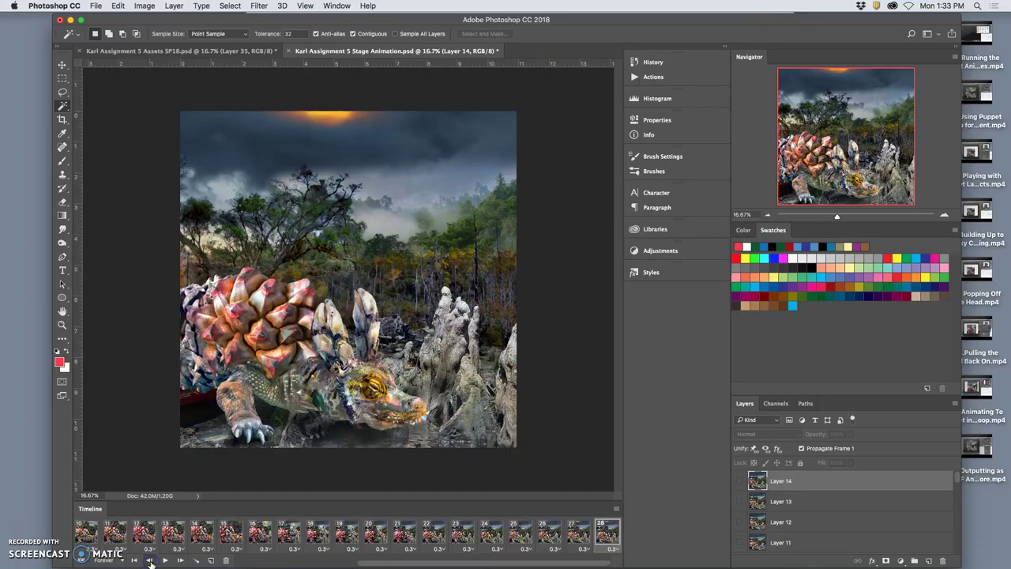
click(149, 560)
click(149, 560)
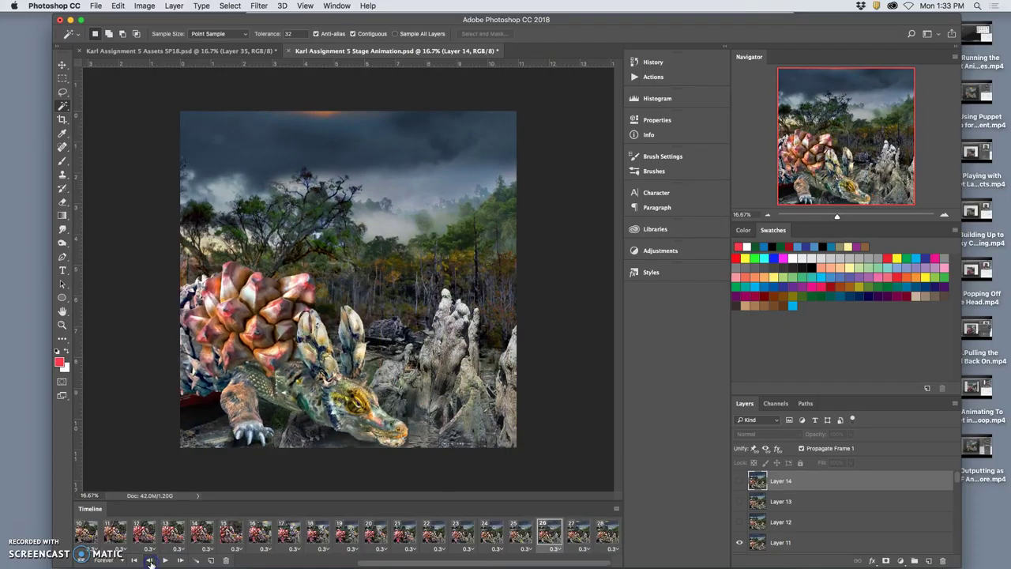
click(180, 561)
click(179, 560)
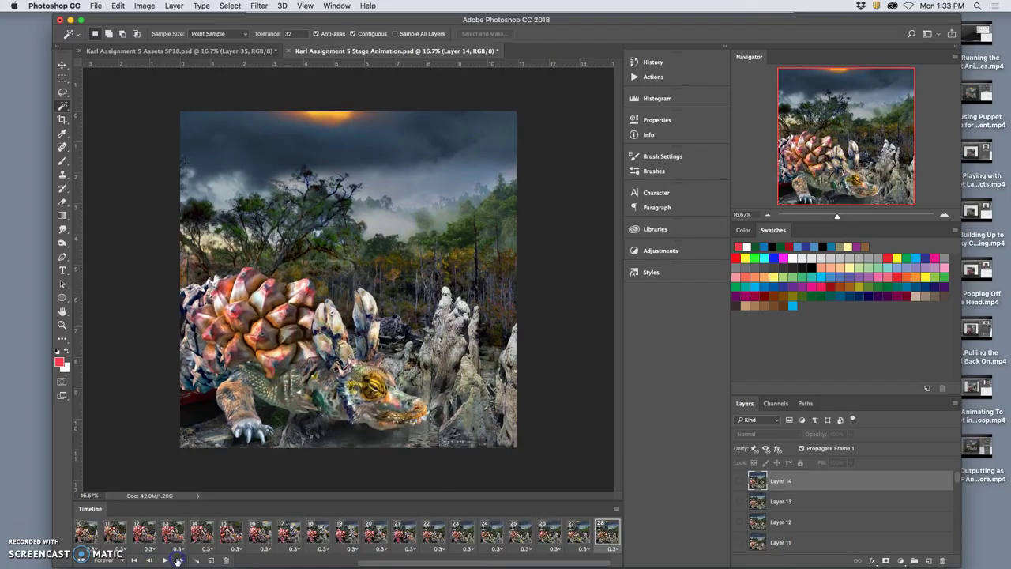
click(150, 560)
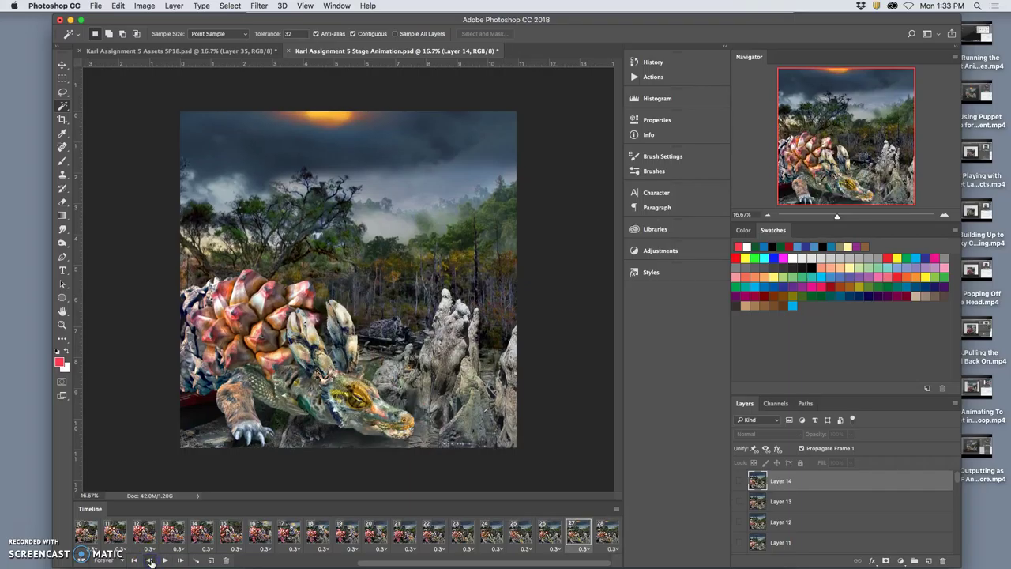
click(150, 560)
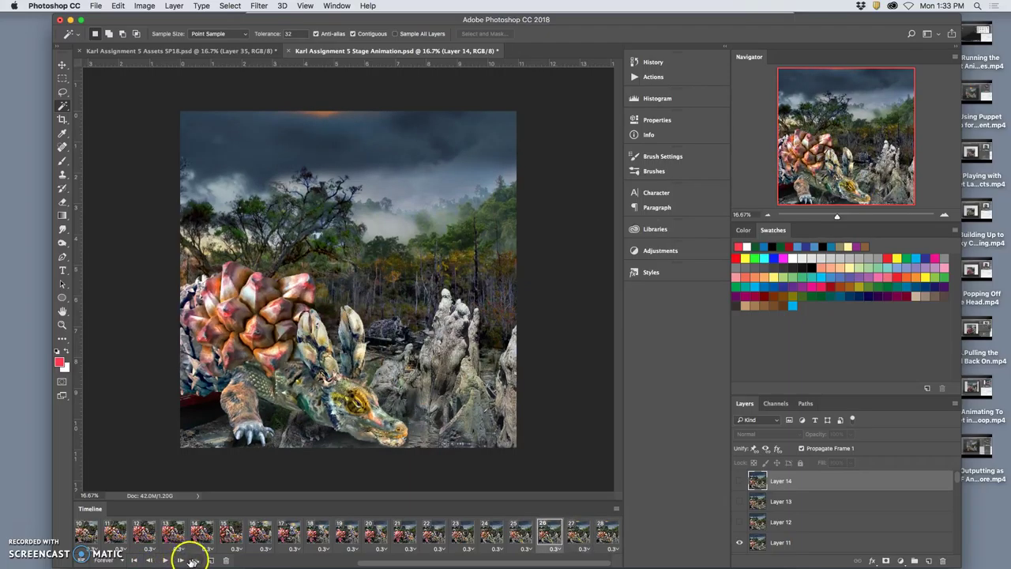
click(180, 560)
click(180, 560)
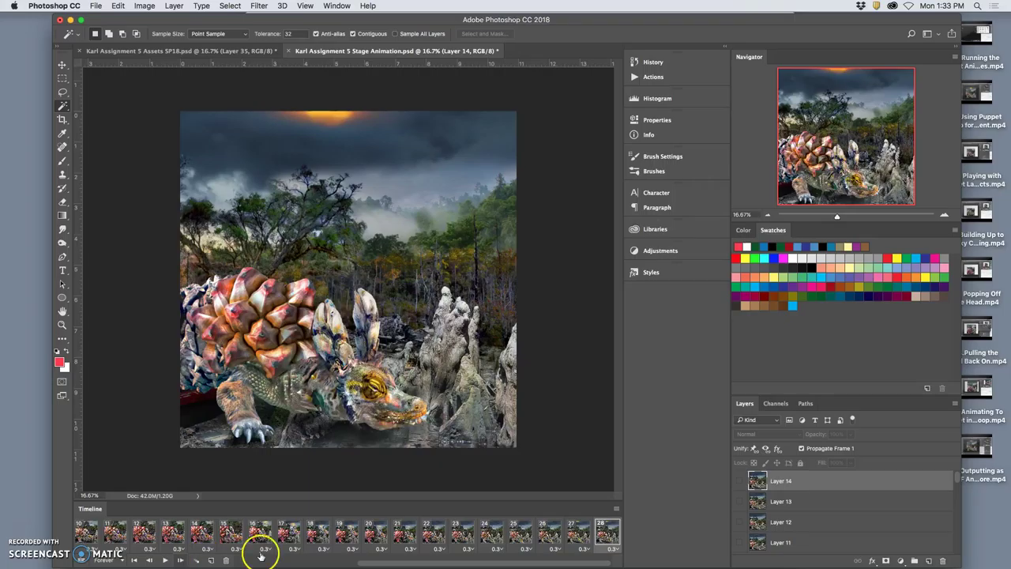
click(226, 560)
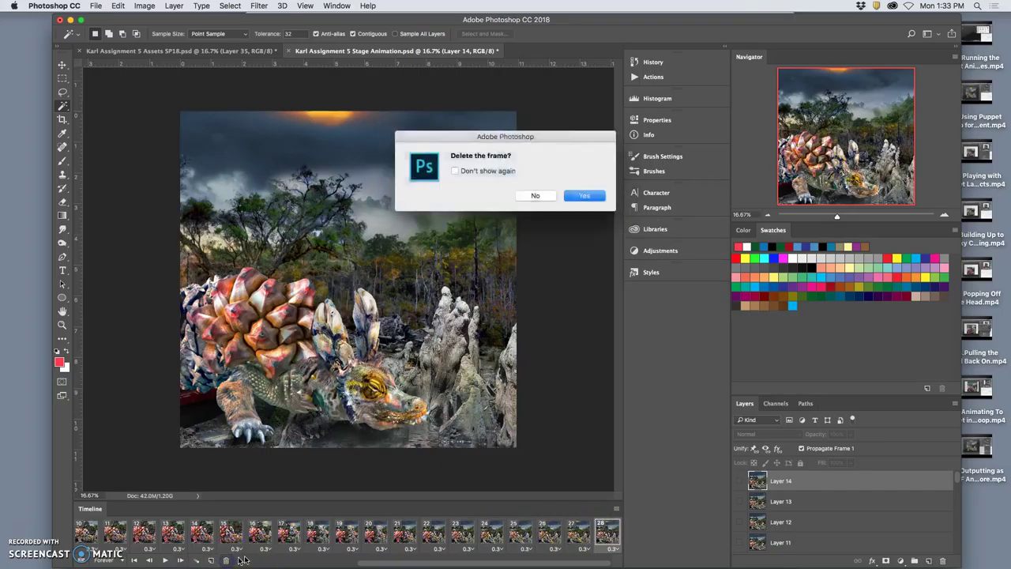
click(583, 196)
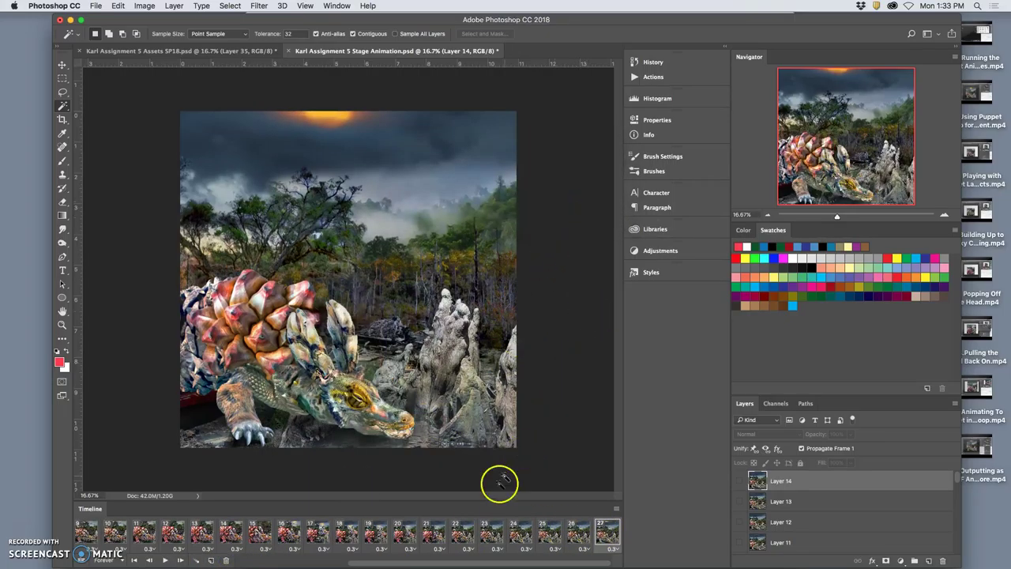
Step: Play the animation from timeline frame 22 through the loop point and stop playback at about frame 12
click(464, 533)
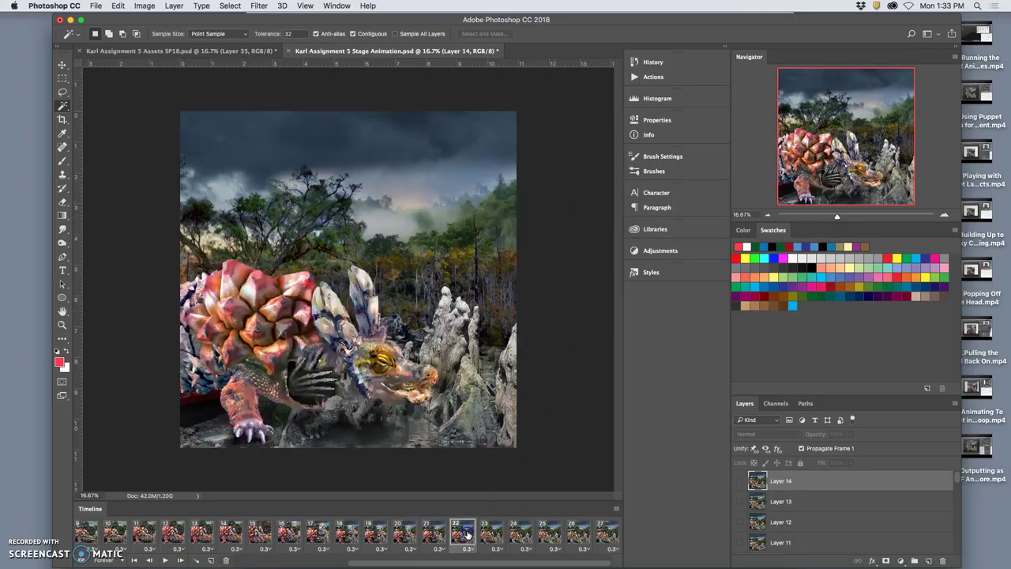
click(166, 560)
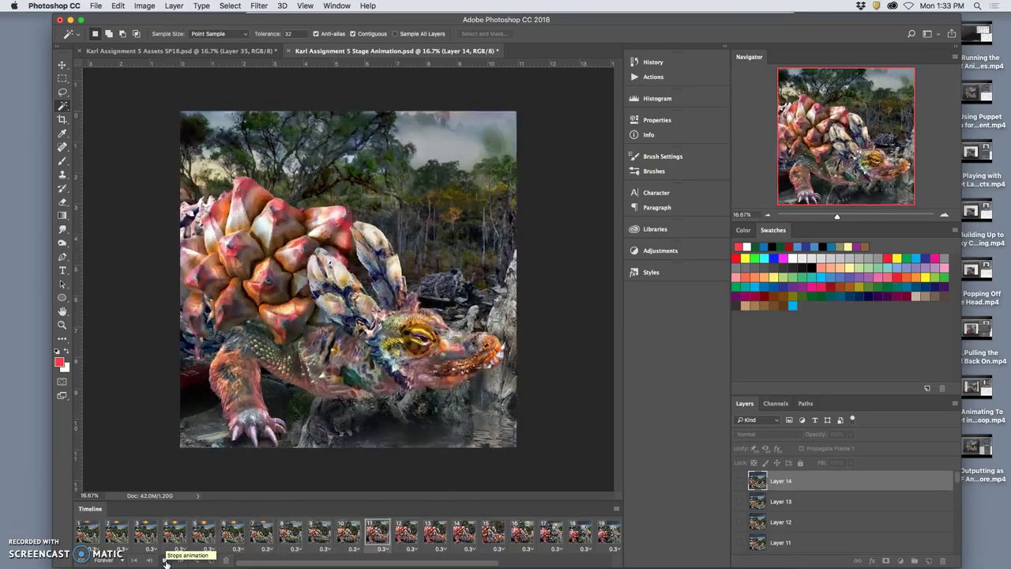
click(166, 562)
Step: Check timeline frames 23 and 24, and move frames 24 to 27 together to the start of the animation
scroll(312, 525, right, 5)
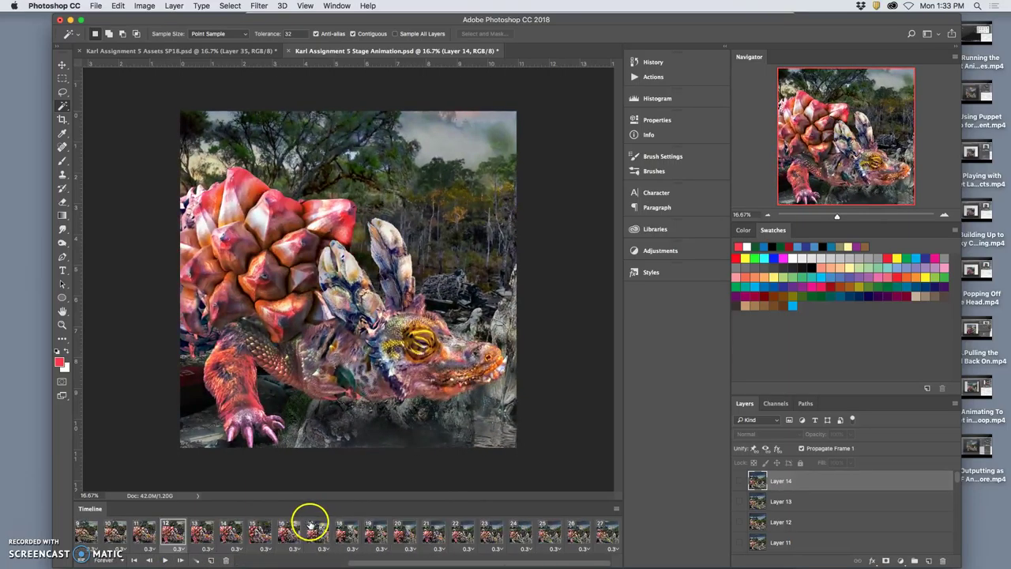
click(493, 535)
click(515, 537)
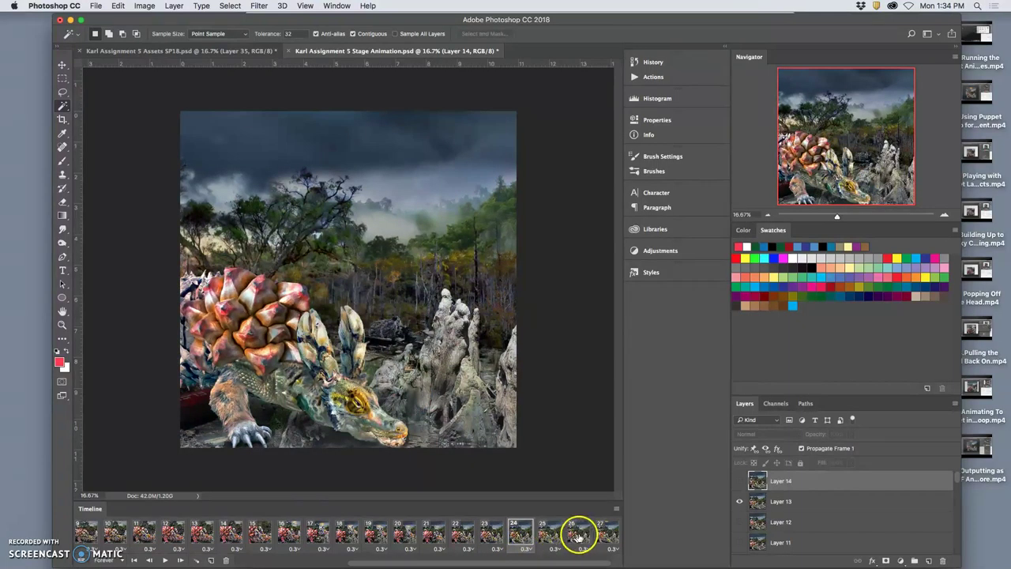
drag(602, 535, 79, 536)
key(alt+p)
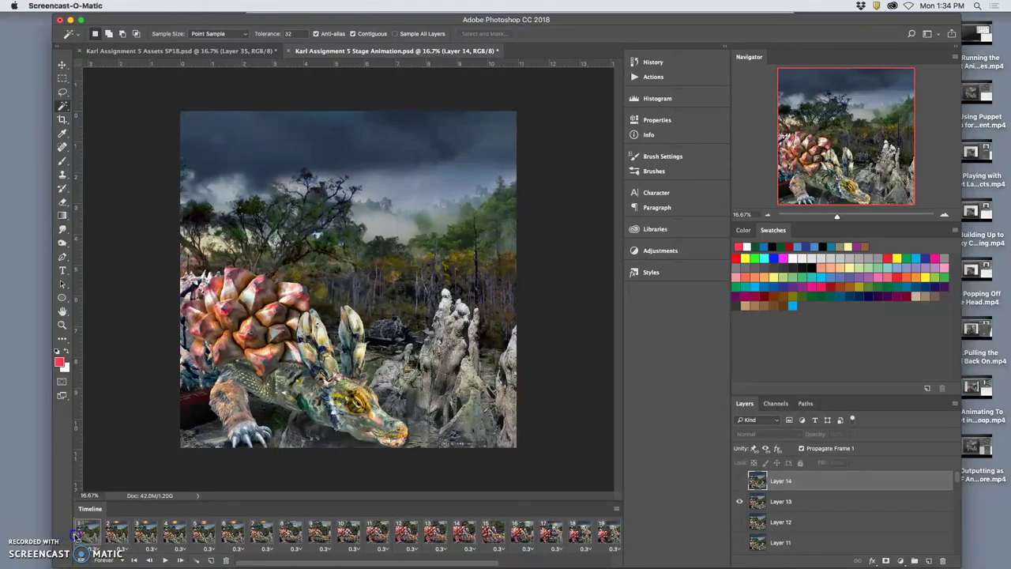
Step: Compare timeline frames 1 and 7 and play the reordered animation from frame 1
click(79, 536)
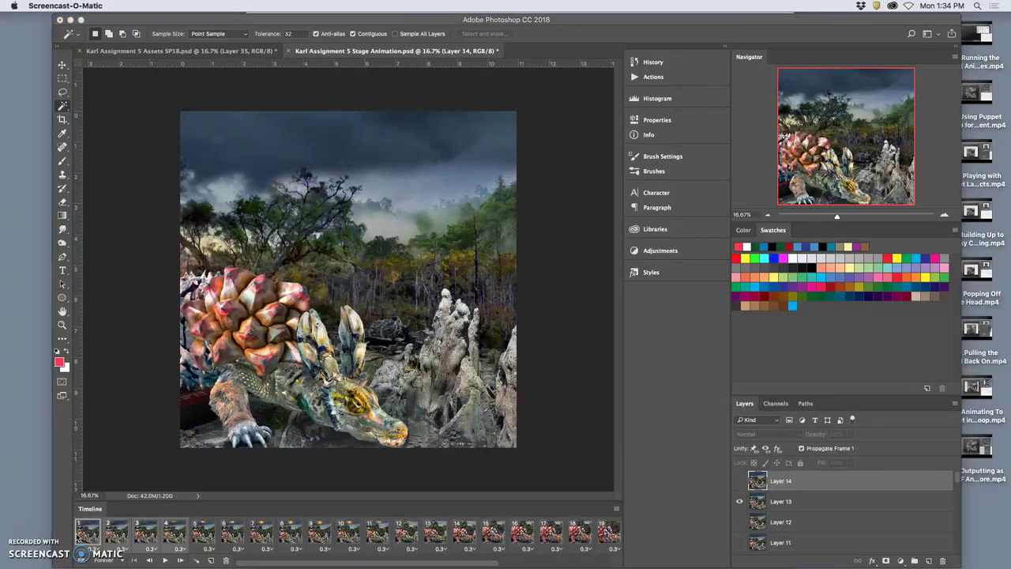
click(250, 527)
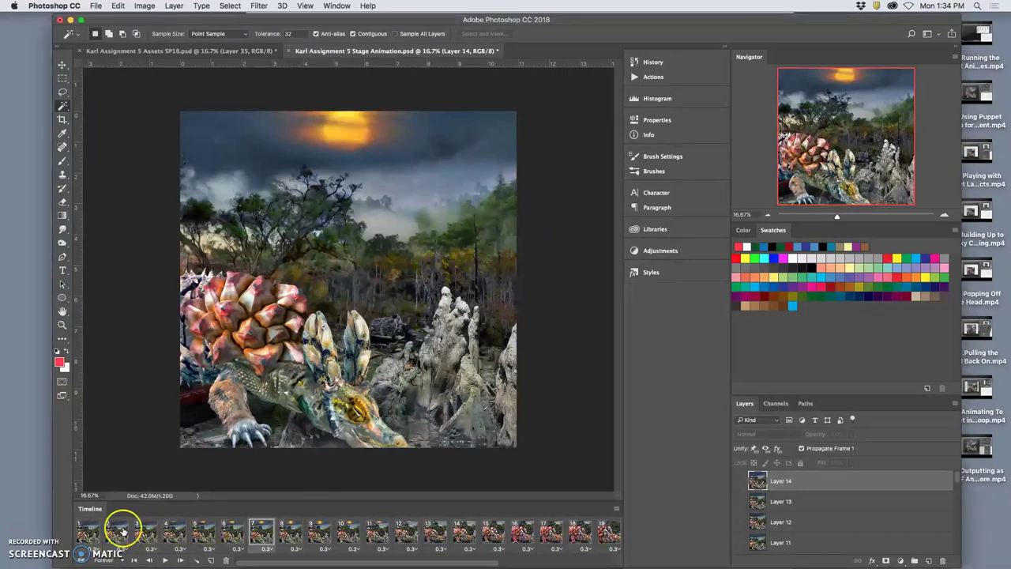
click(90, 529)
click(165, 559)
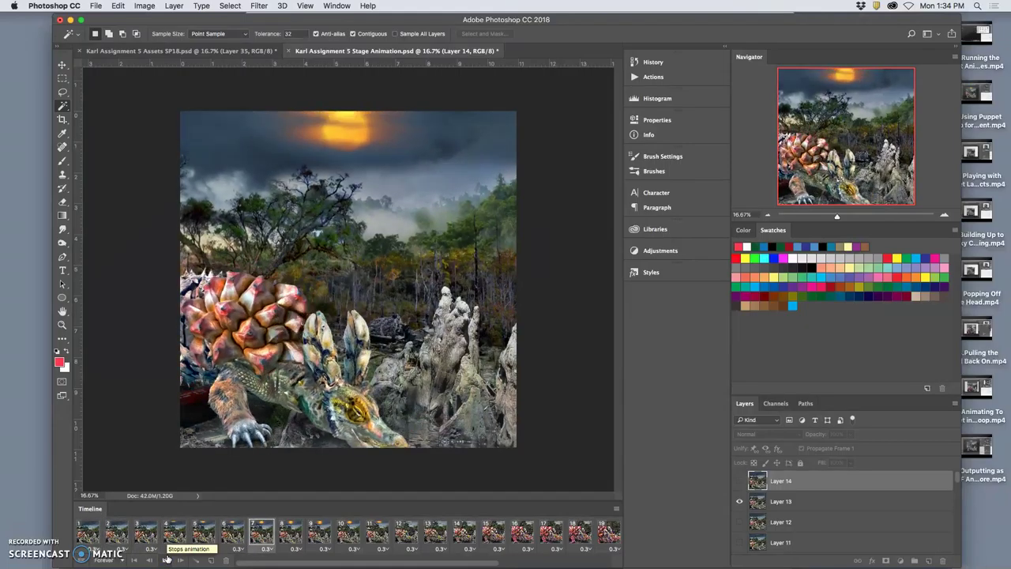